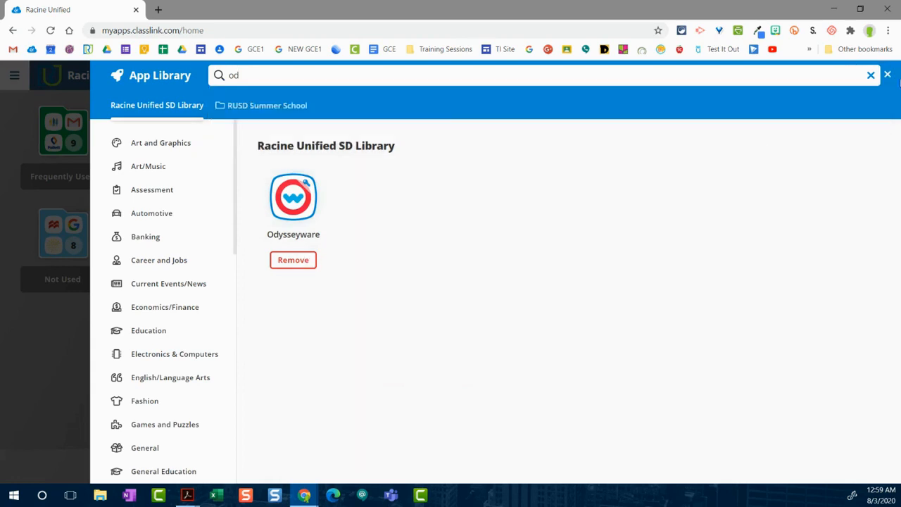
Step: Close the App Library and launch Odysseyware from the Testing folder
left_click(887, 75)
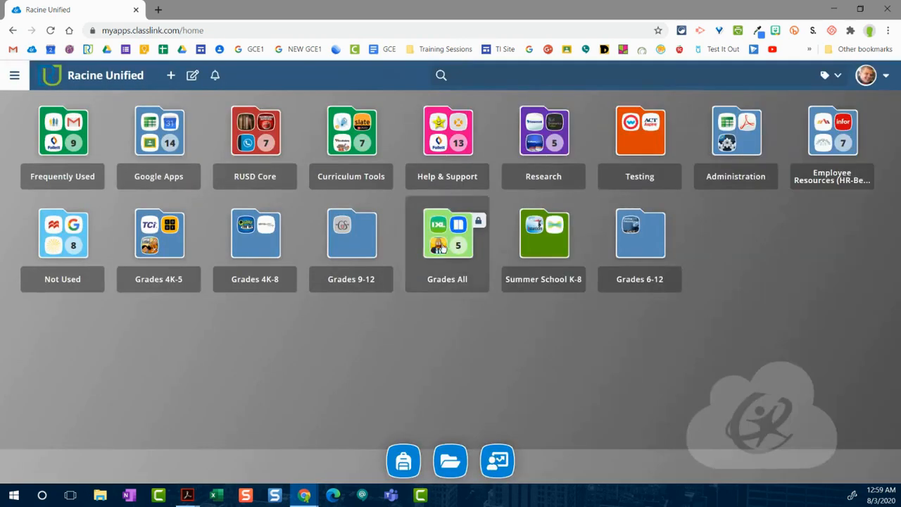
left_click(647, 142)
left_click(105, 251)
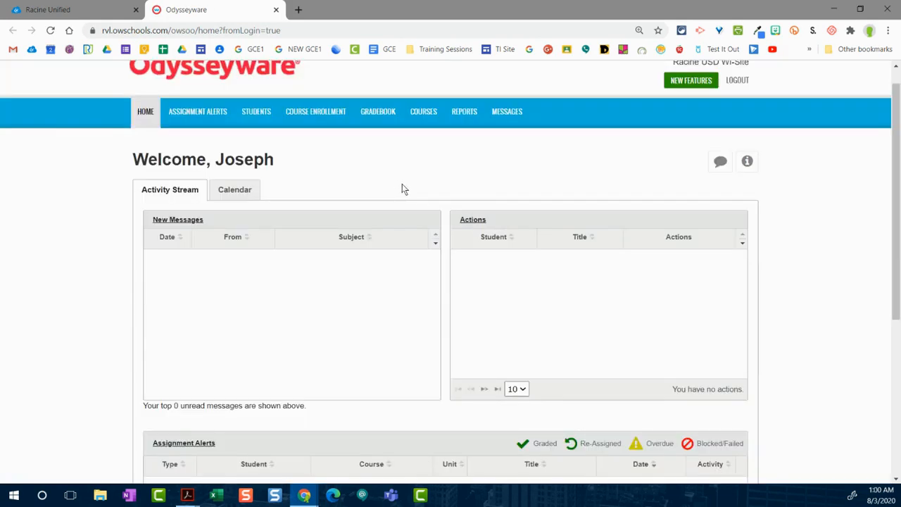
Step: Look over the New Messages, Actions and Assignment Alerts sections of the home page's activity stream
scroll(404, 187, "down", 3)
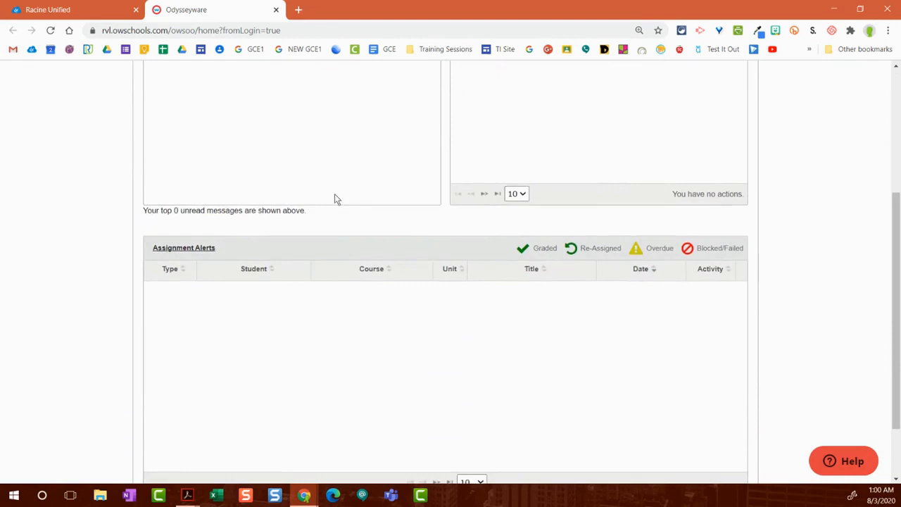
scroll(108, 280, "up", 3)
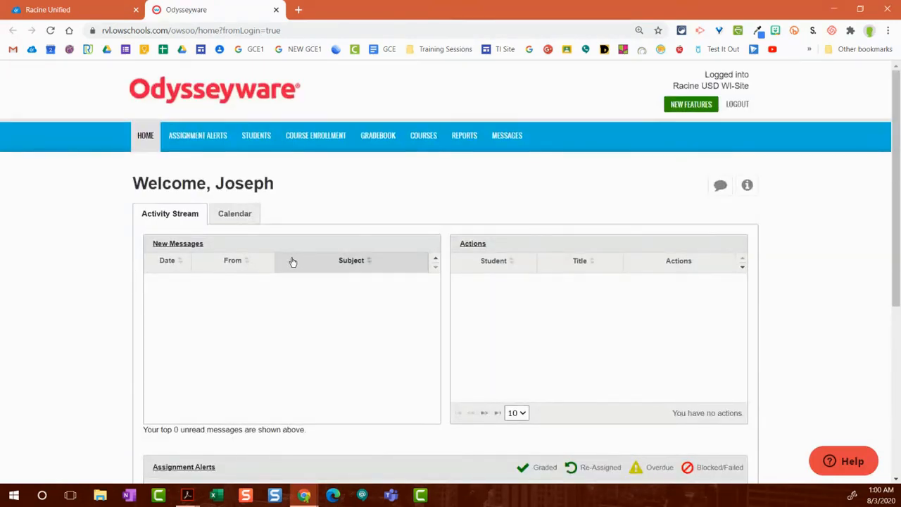
scroll(110, 261, "down", 1)
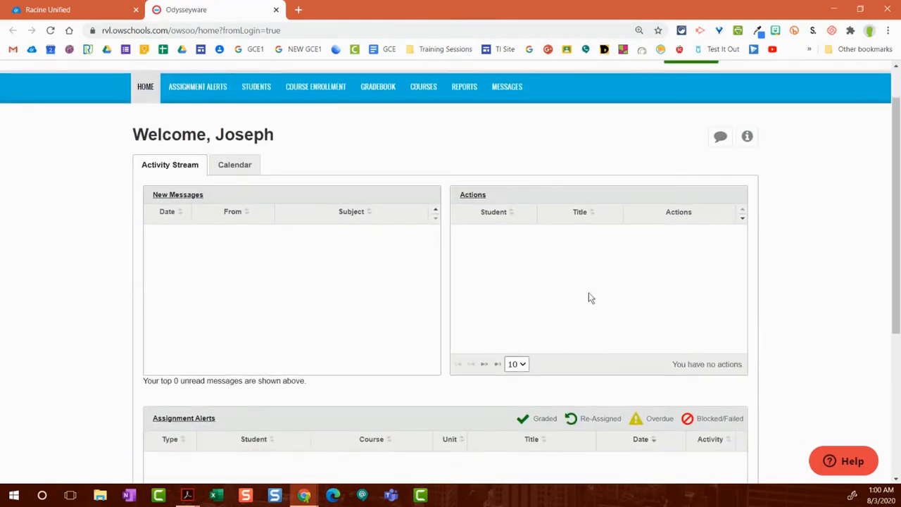
scroll(178, 376, "down", 3)
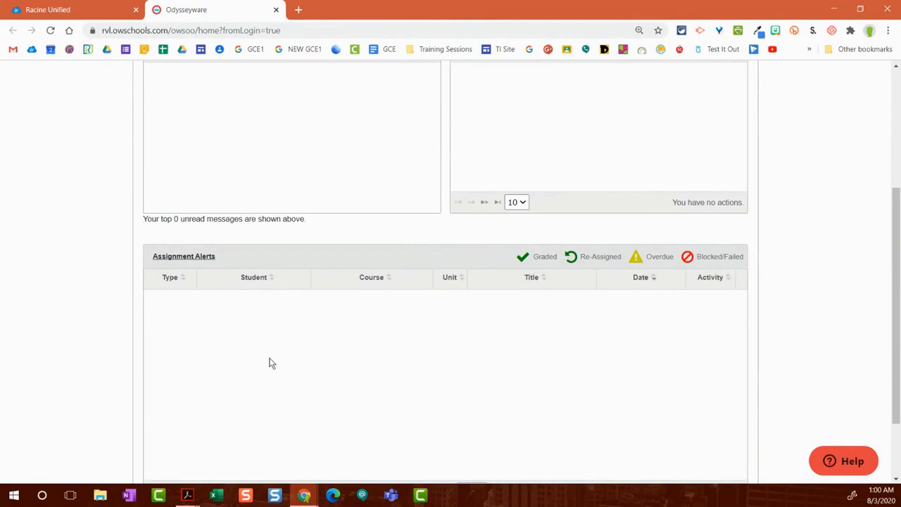
scroll(107, 350, "up", 3)
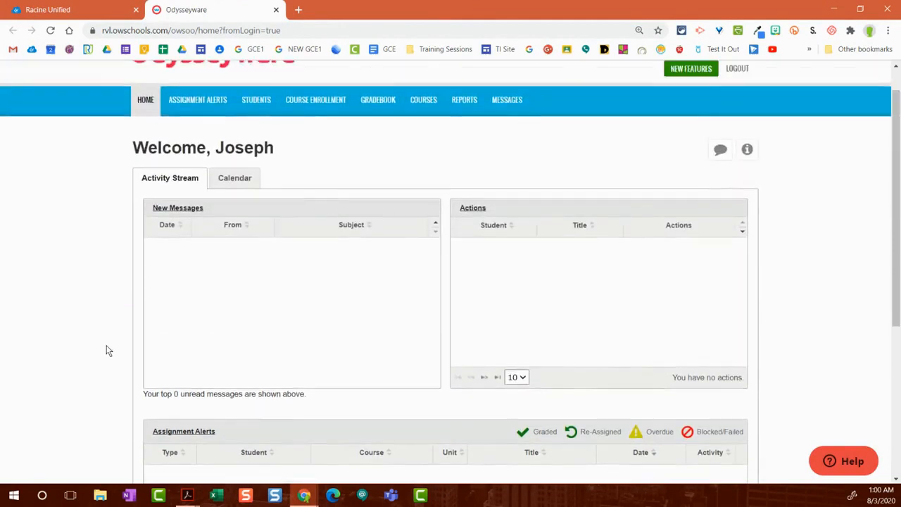
scroll(128, 340, "down", 4)
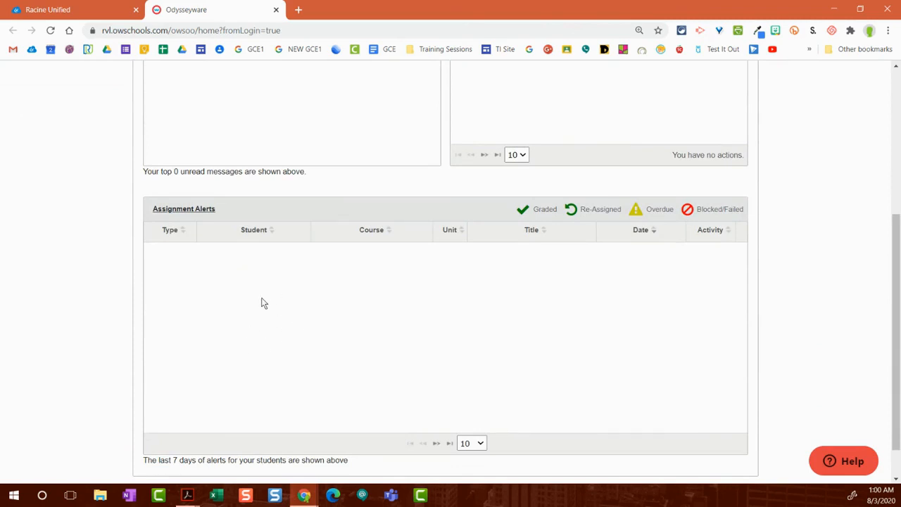
scroll(261, 303, "up", 2)
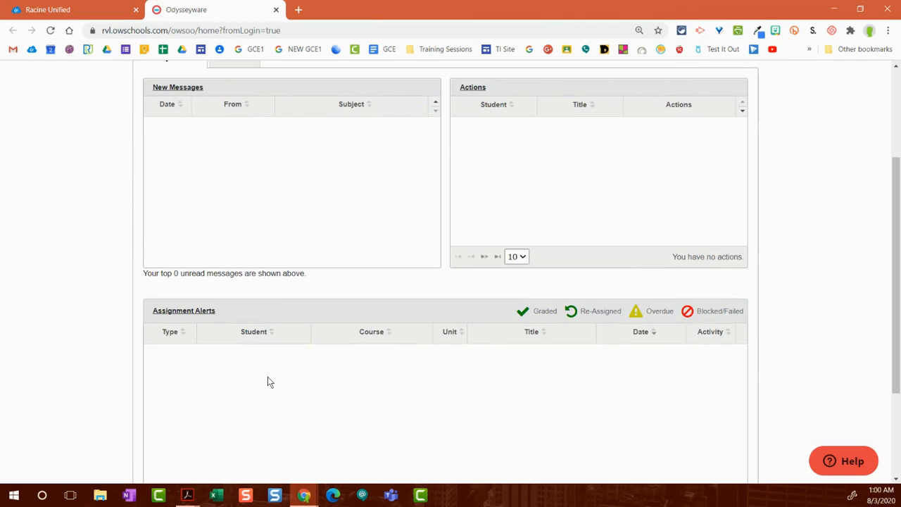
scroll(254, 380, "up", 2)
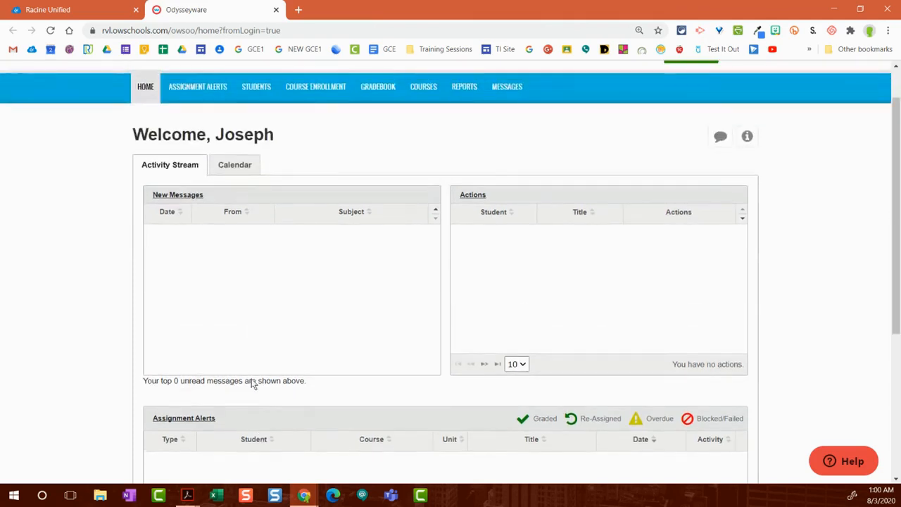
scroll(258, 379, "up", 1)
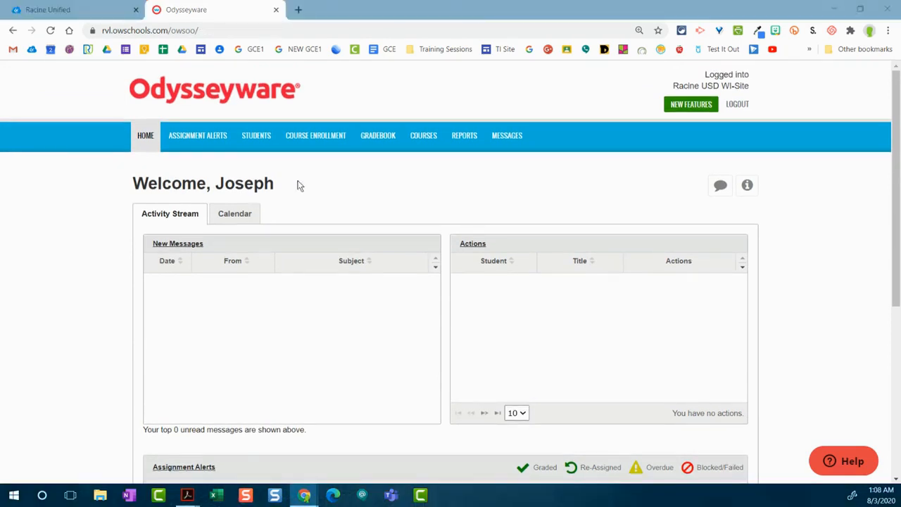
left_click(299, 183)
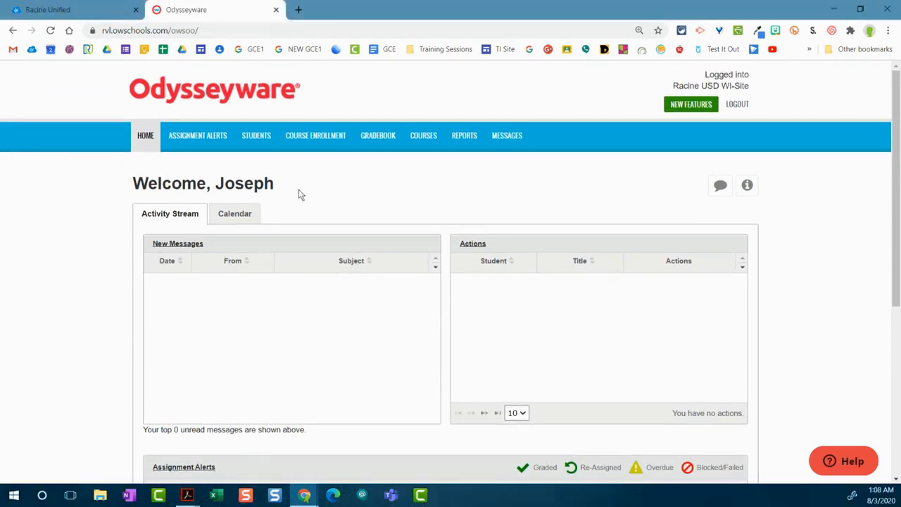
Step: Open the assignment alerts and show progress for the past 2 days and for all students
left_click(168, 143)
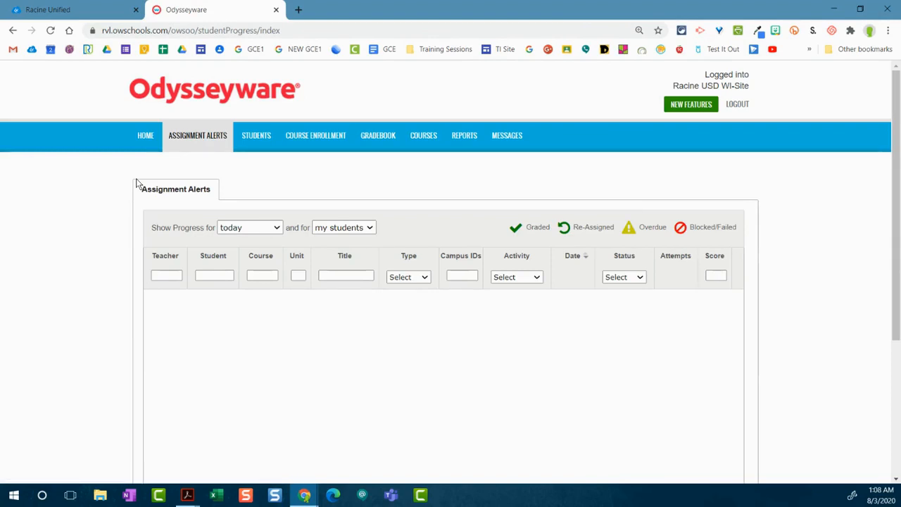
scroll(263, 216, "down", 1)
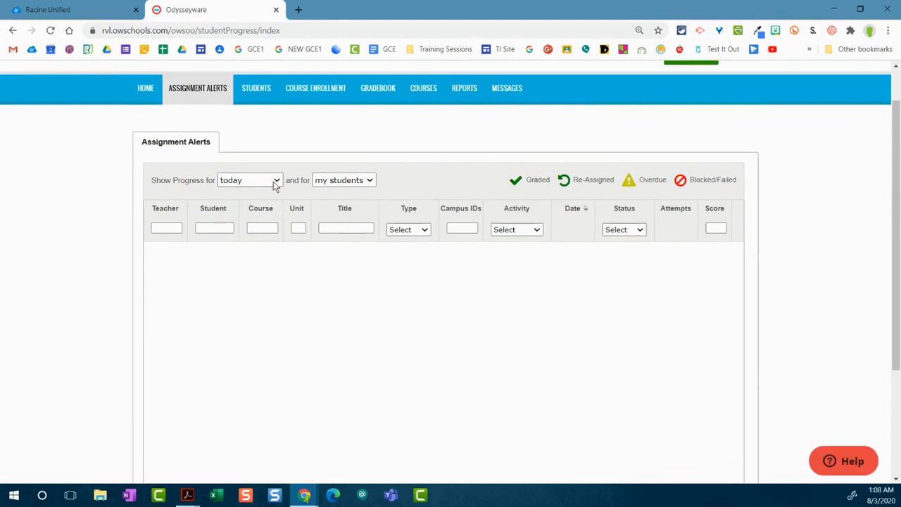
left_click(275, 180)
left_click(236, 216)
left_click_drag(297, 187, 315, 182)
left_click(342, 180)
left_click(343, 213)
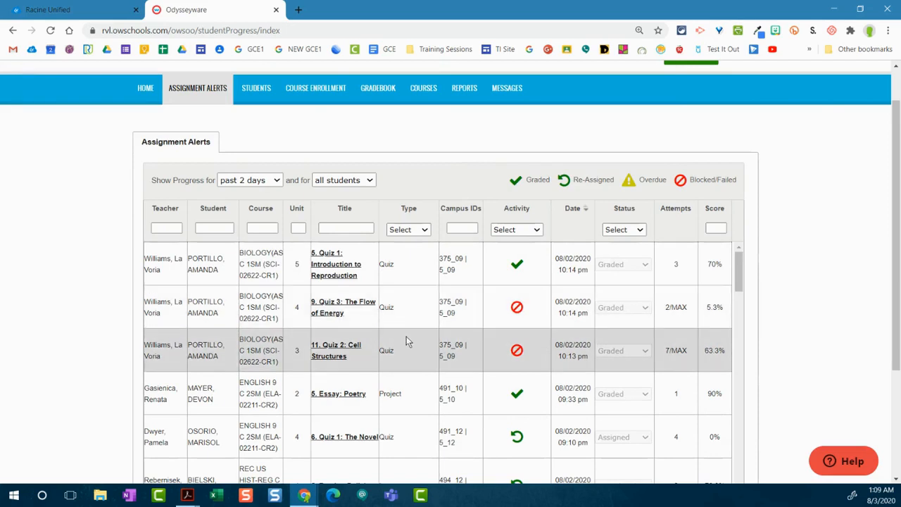
Step: Examine the listed assignment alerts, comparing the activity, attempts and score of the quizzes and lessons
scroll(422, 349, "down", 2)
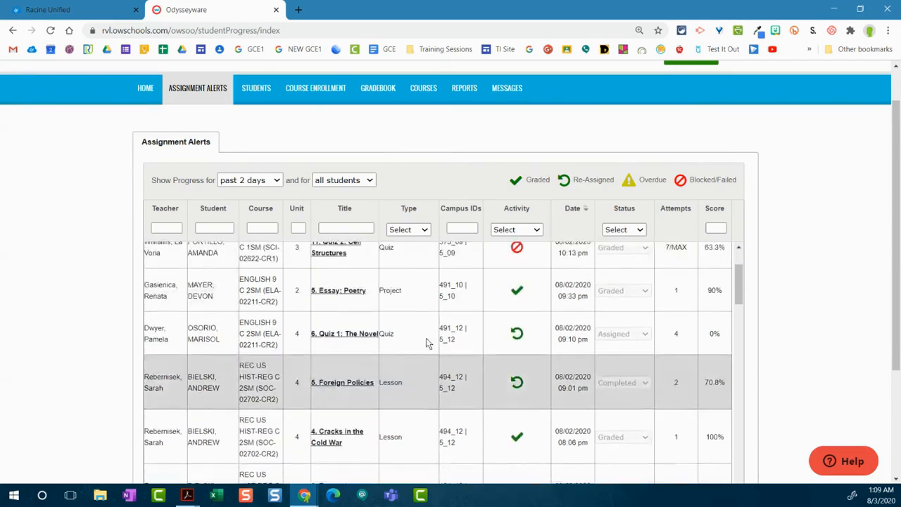
scroll(437, 380, "up", 5)
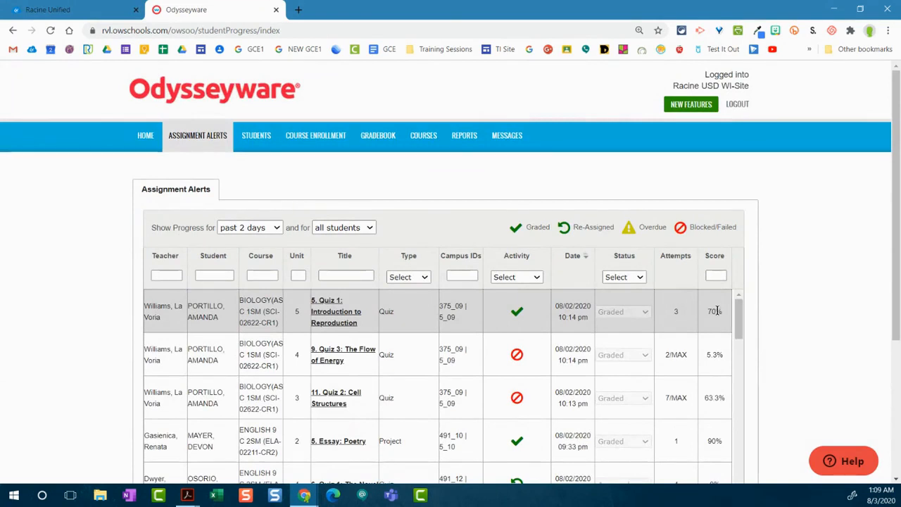
left_click(711, 310)
scroll(667, 321, "down", 1)
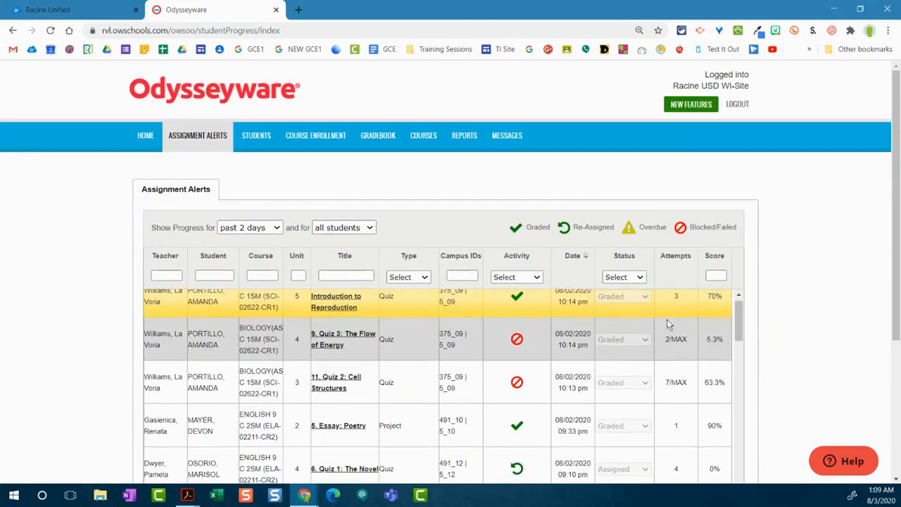
left_click(696, 345)
left_click(708, 380)
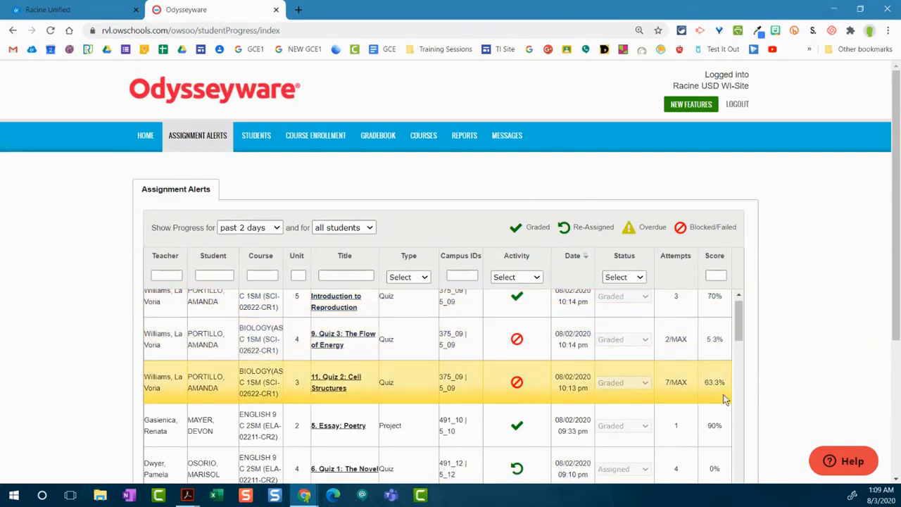
scroll(722, 396, "down", 2)
scroll(717, 391, "down", 6)
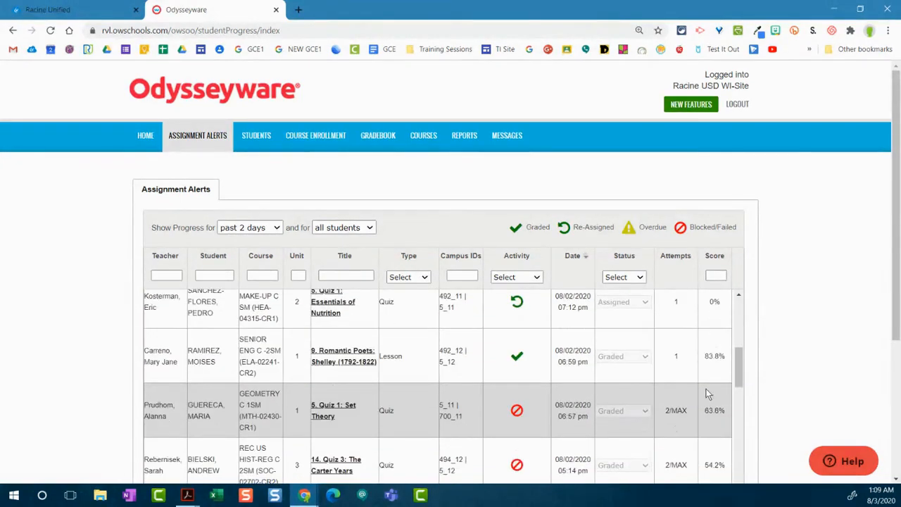
scroll(706, 392, "up", 8)
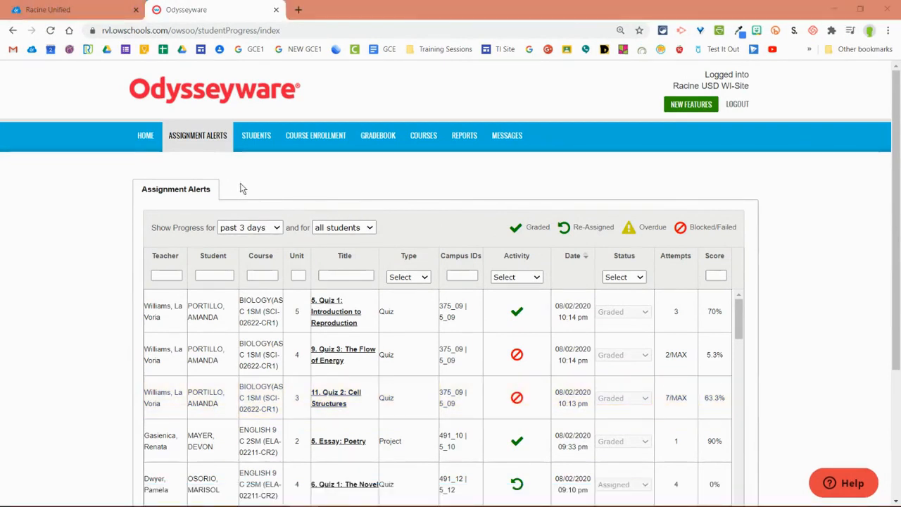
Step: Open the student registration list and check the choices in its view filter
left_click(245, 145)
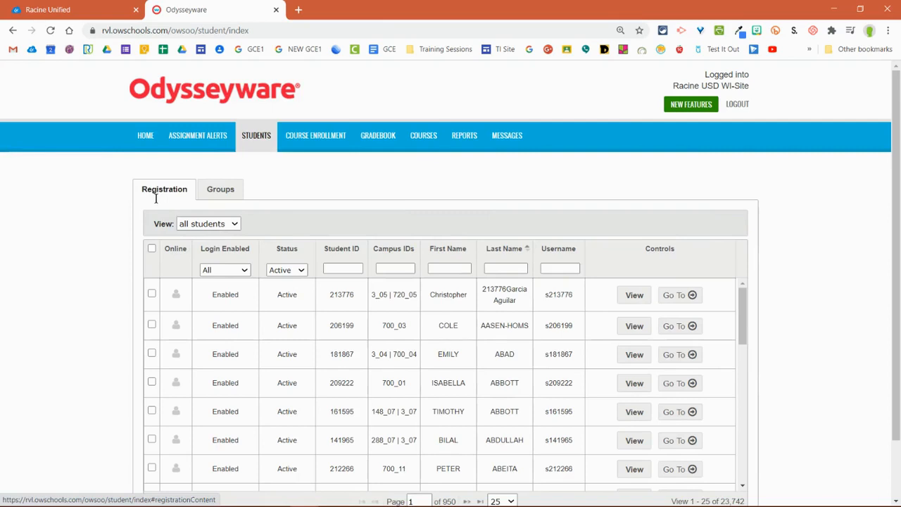
left_click(211, 224)
left_click(211, 224)
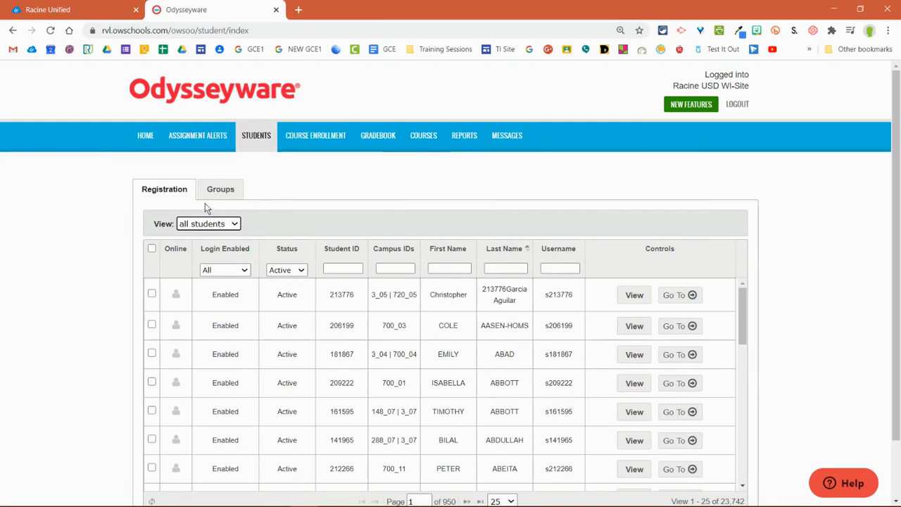
Step: Open the list of student groups and check which group actions are available
left_click(221, 194)
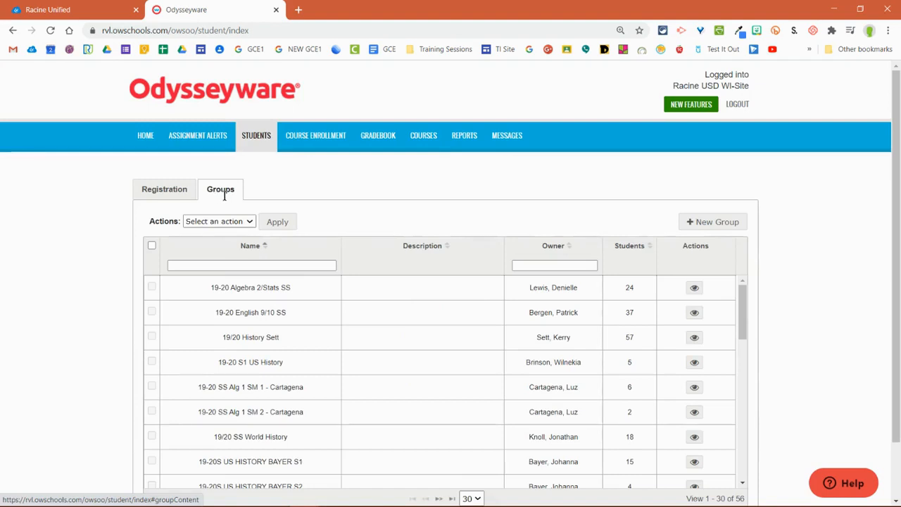
left_click(249, 221)
left_click(249, 222)
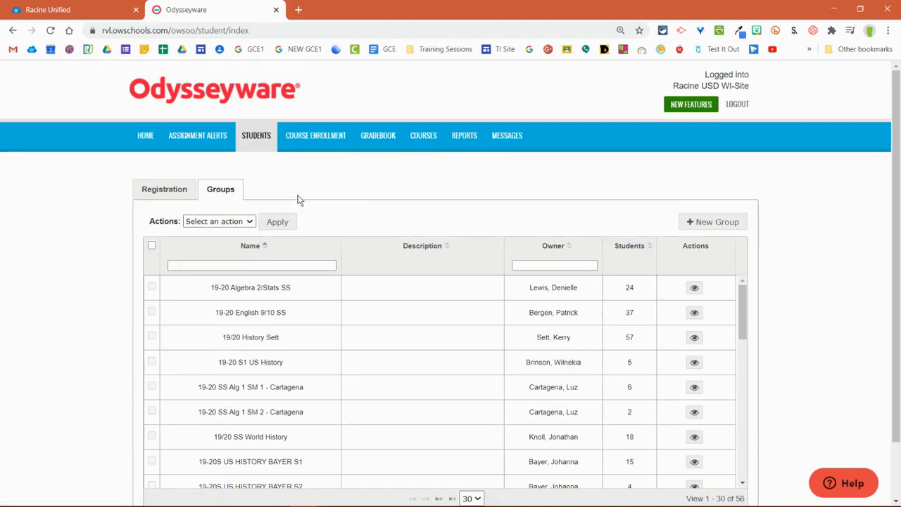
Step: Start a new student group and name it Example Group
left_click(713, 224)
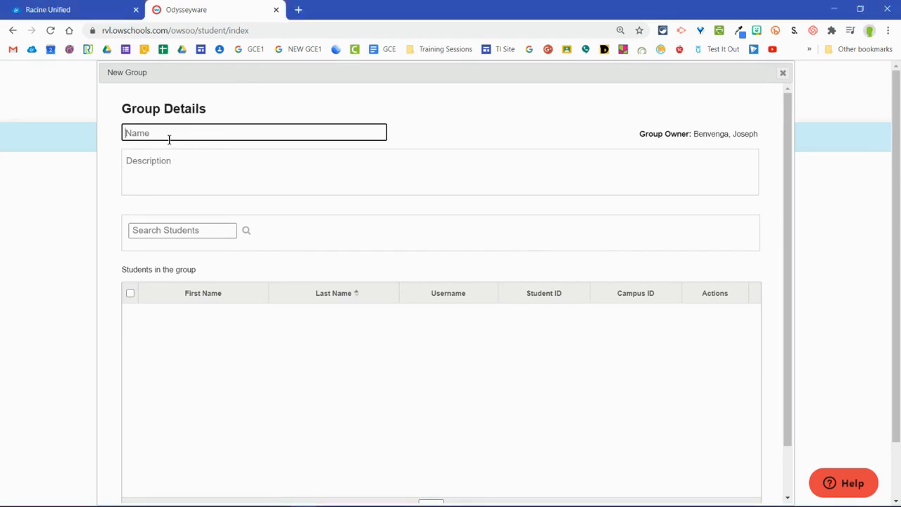
left_click(172, 136)
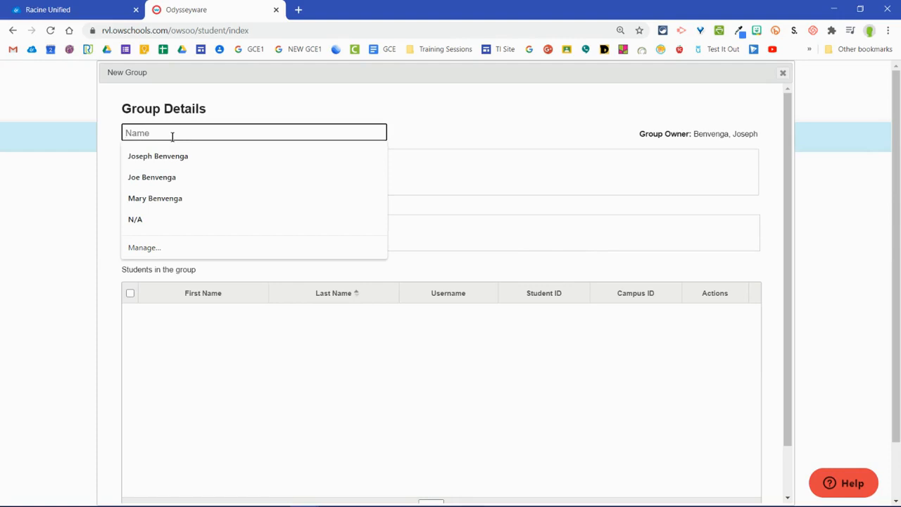
type("Example Group")
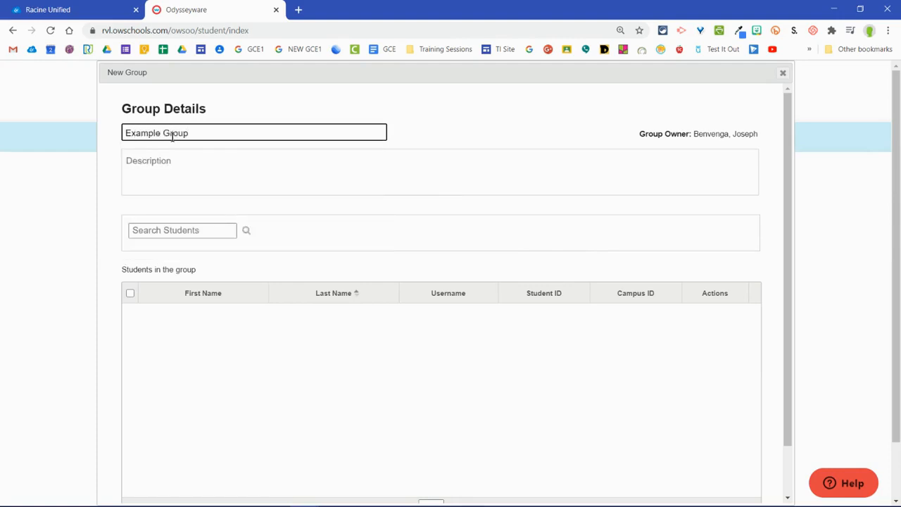
left_click(186, 159)
Step: Search for the test student by last name, add the student to the group and check the group's student list
left_click(201, 230)
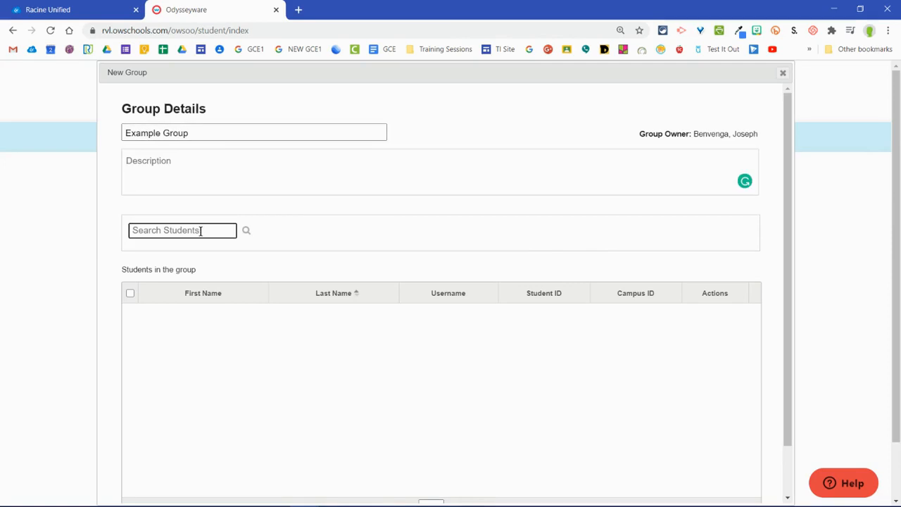
type("Tes")
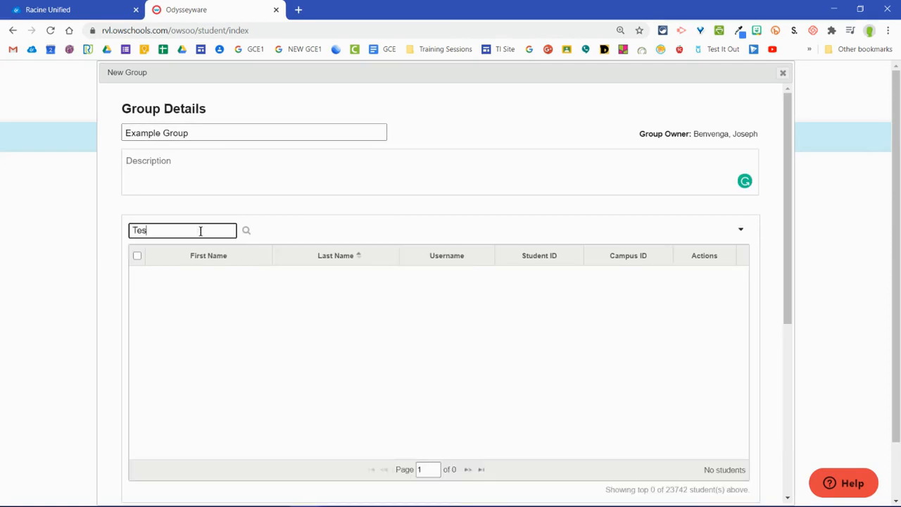
type("mtfam")
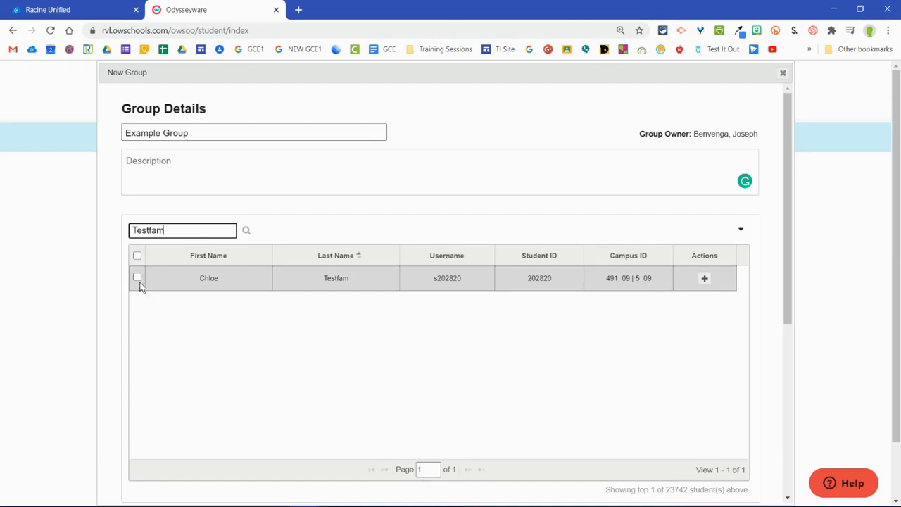
left_click(137, 277)
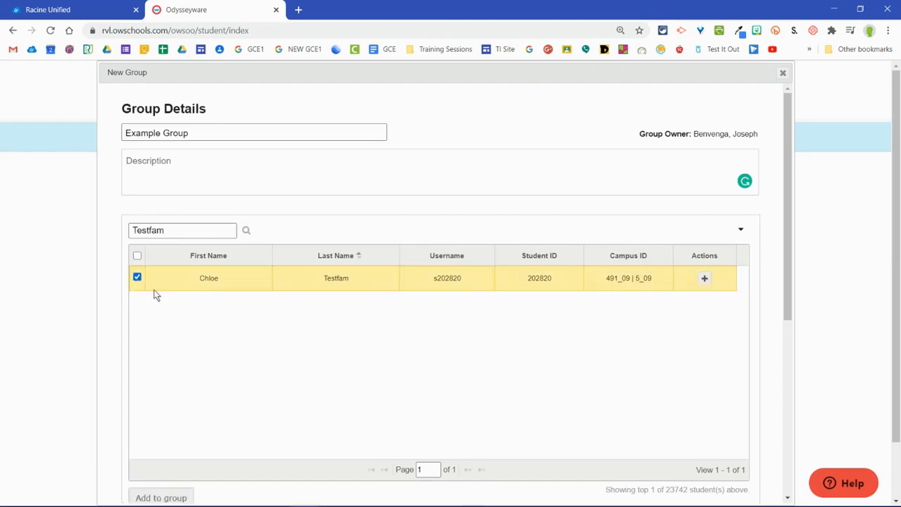
left_click(704, 280)
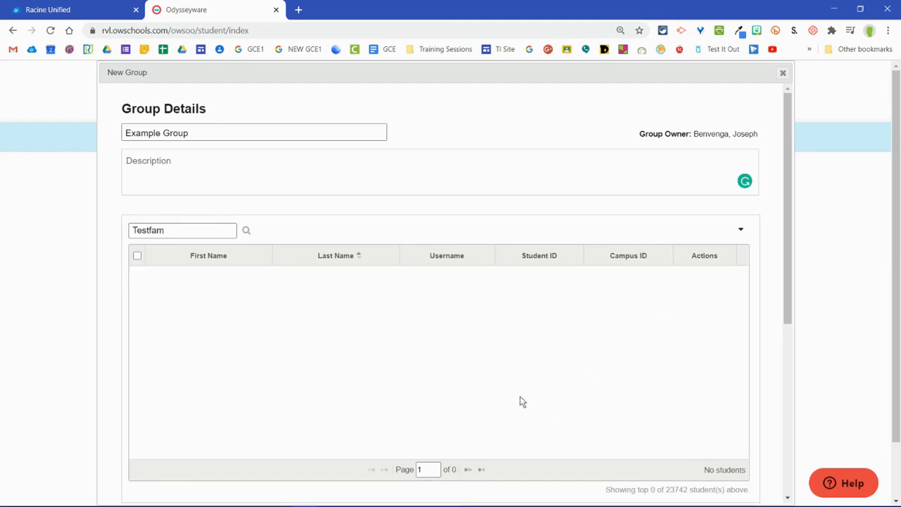
left_click_drag(180, 226, 99, 231)
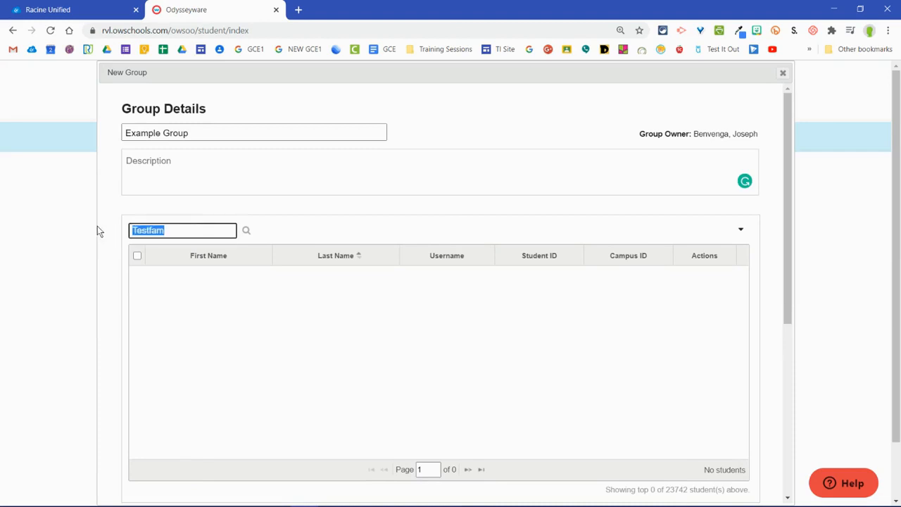
scroll(748, 221, "down", 3)
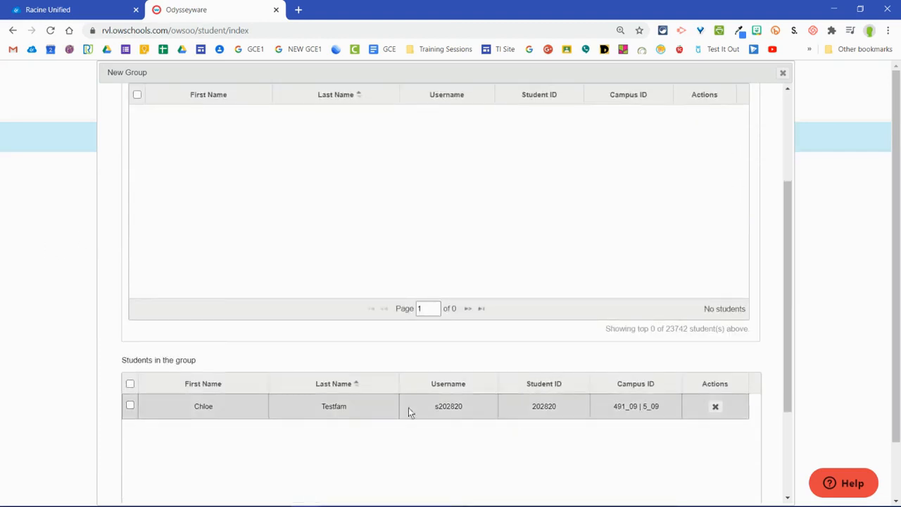
Step: Search for a second student by last name, add the sixth-grade match to the group and check the group's student list
scroll(282, 425, "down", 2)
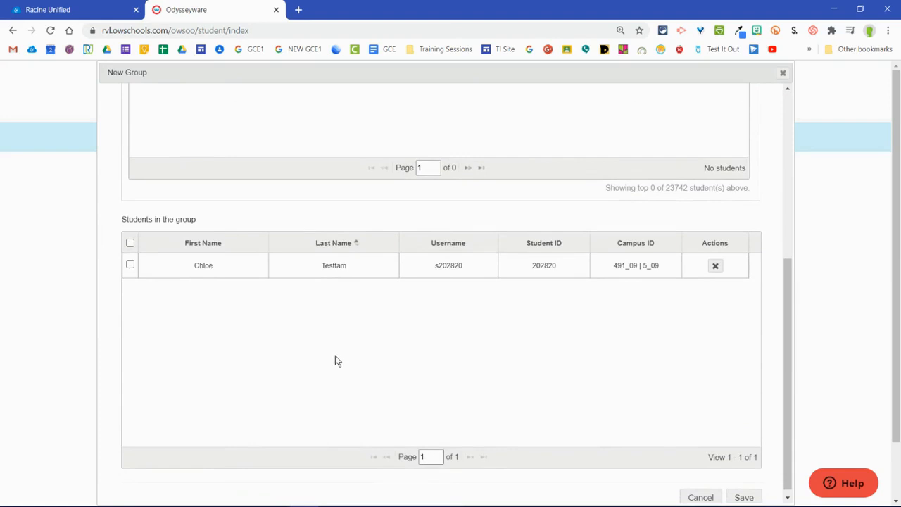
scroll(336, 361, "up", 5)
type("ve")
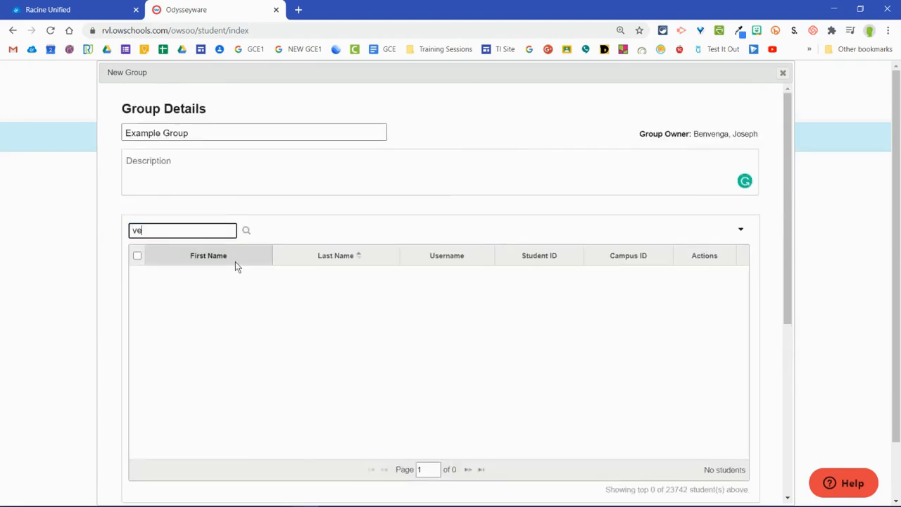
type("nne")
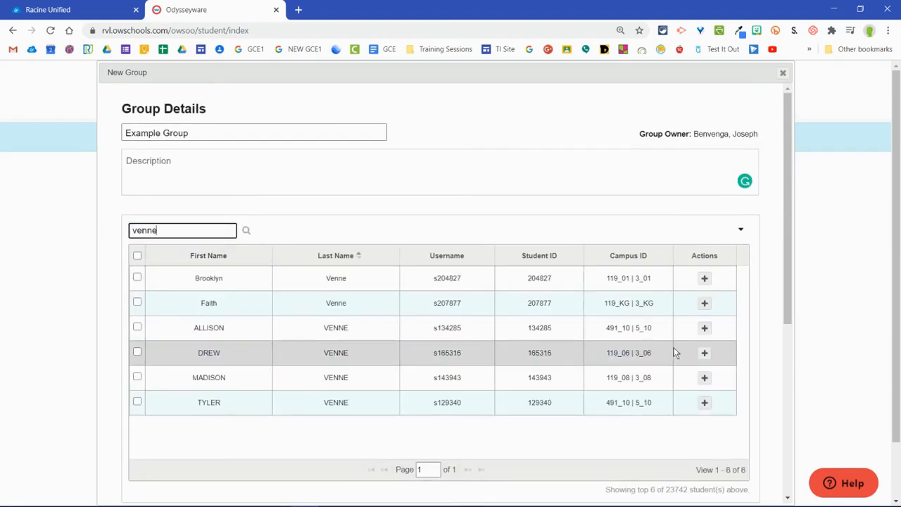
left_click(707, 354)
scroll(576, 342, "down", 2)
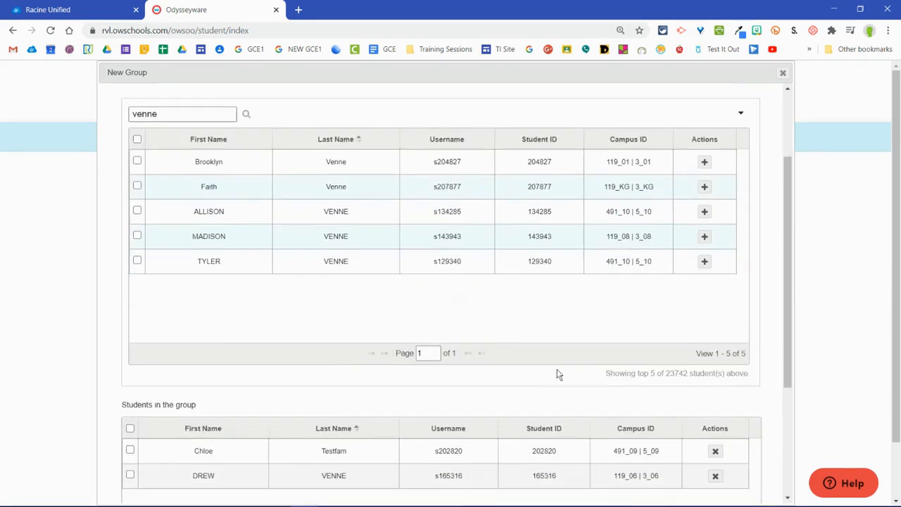
scroll(514, 441, "down", 2)
scroll(531, 402, "down", 2)
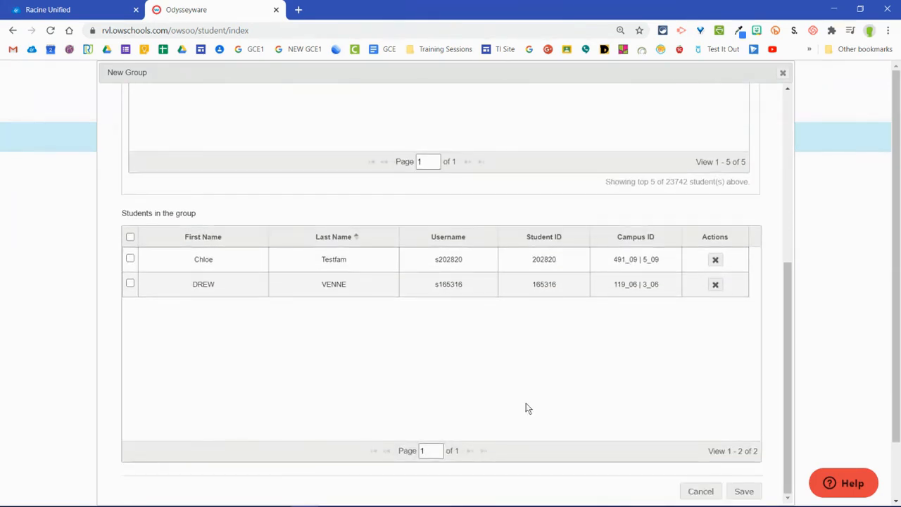
Step: Clear the student search, review the students in the group and save the new group
scroll(395, 324, "up", 6)
left_click(186, 230)
double_click(186, 230)
key("BackSpace")
scroll(334, 253, "down", 5)
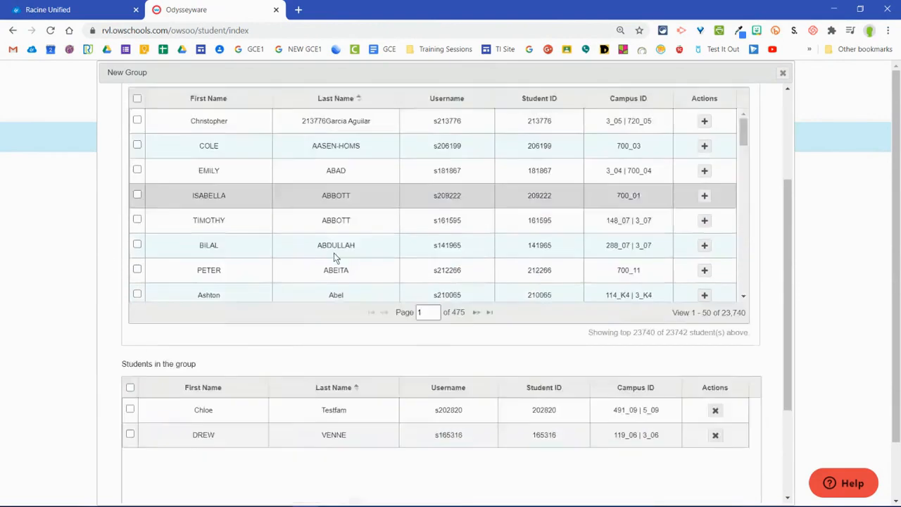
scroll(753, 394, "down", 3)
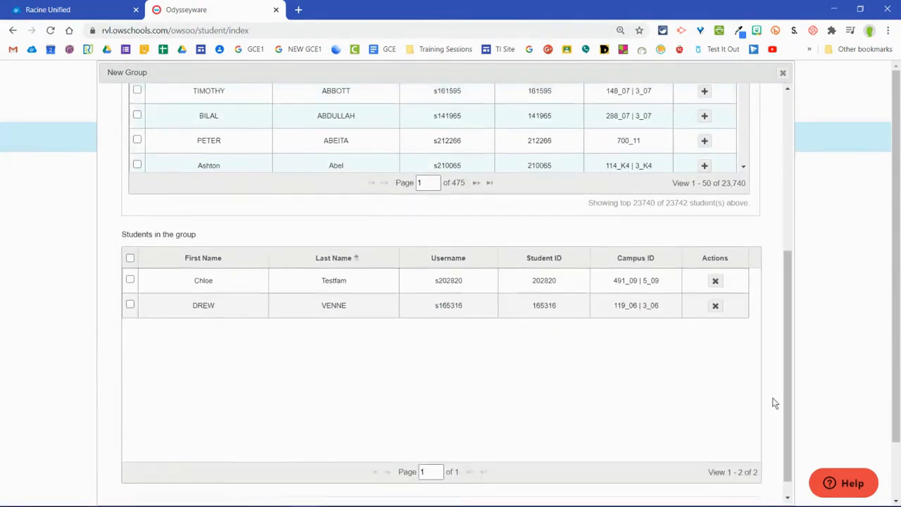
scroll(765, 479, "down", 1)
left_click(744, 433)
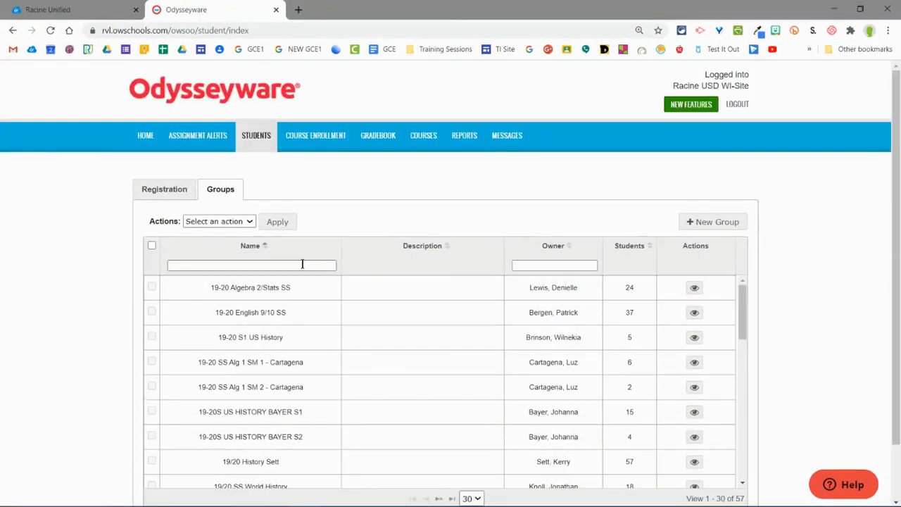
Step: Filter the group list by the name Chem and select the Chemistry 2020 PHS group
left_click(302, 264)
type("Benve")
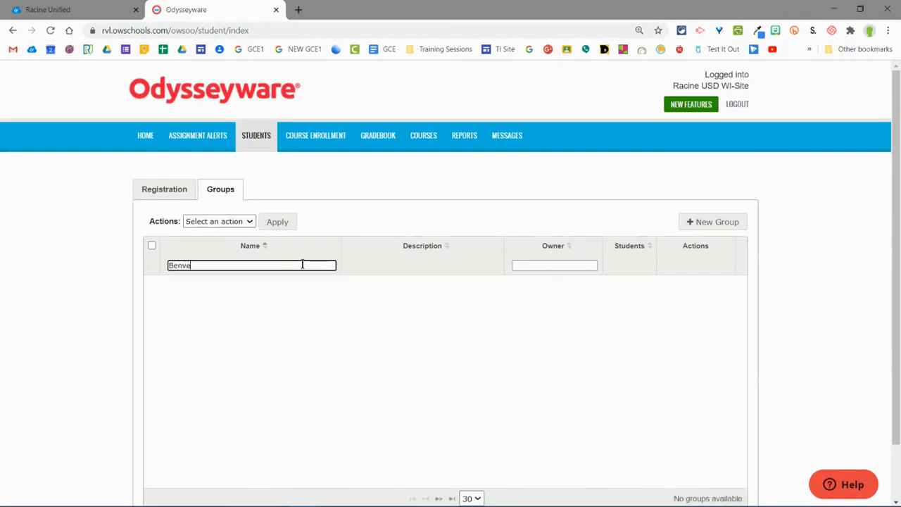
key("BackSpace")
key("BackSpace")
type("Chem")
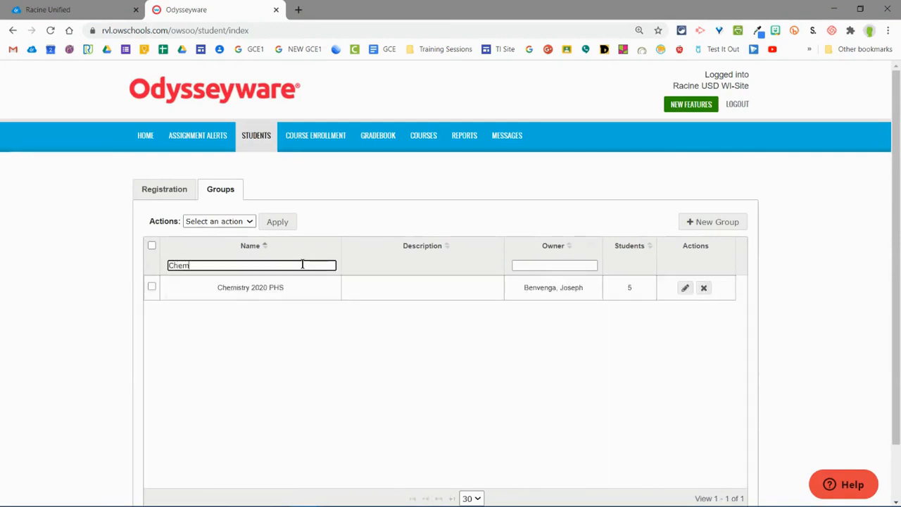
left_click(153, 288)
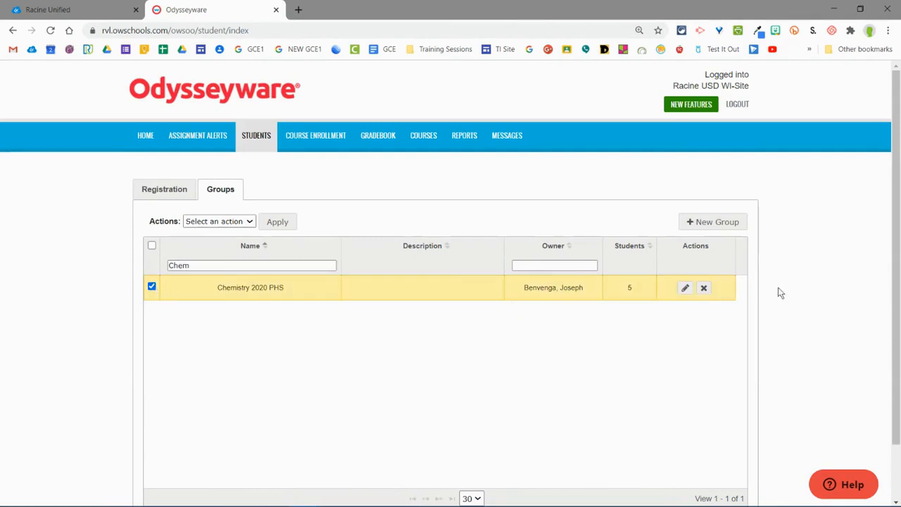
Step: Open the Chemistry 2020 PHS group for editing, review its student list and close it without changes
left_click(684, 288)
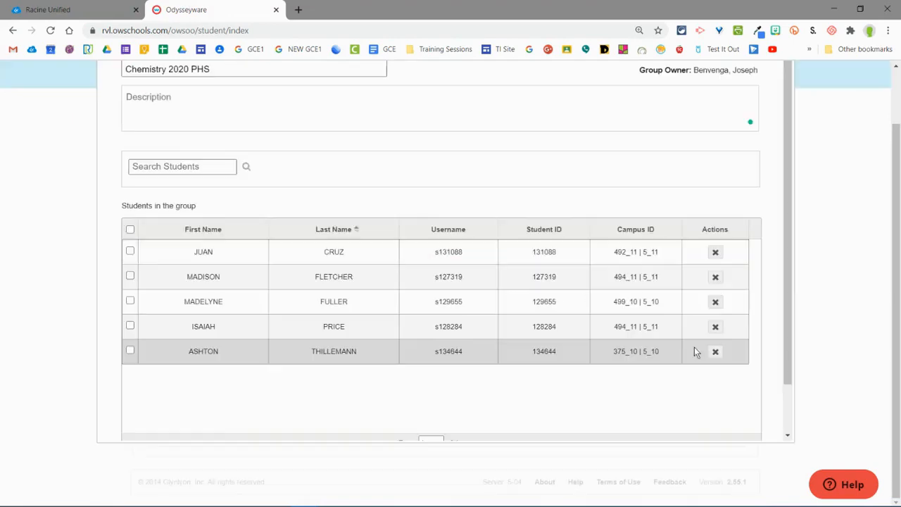
scroll(631, 350, "up", 1)
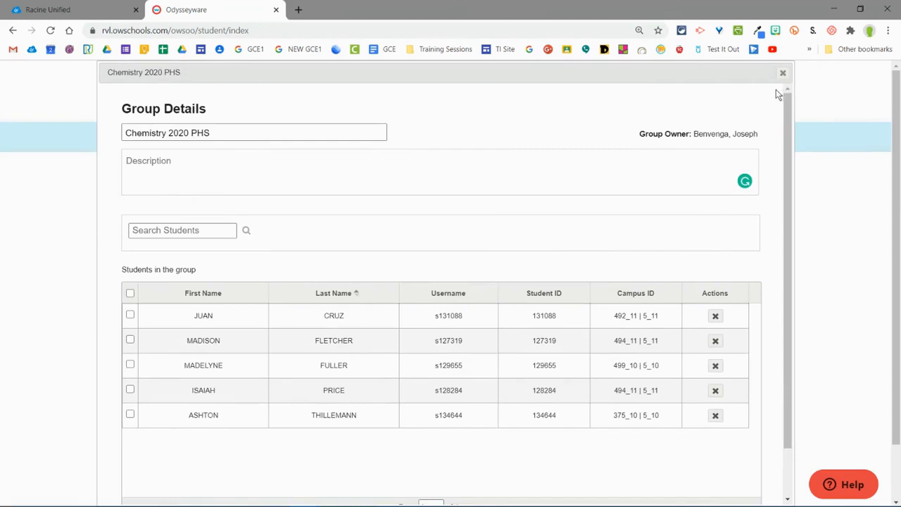
left_click(783, 73)
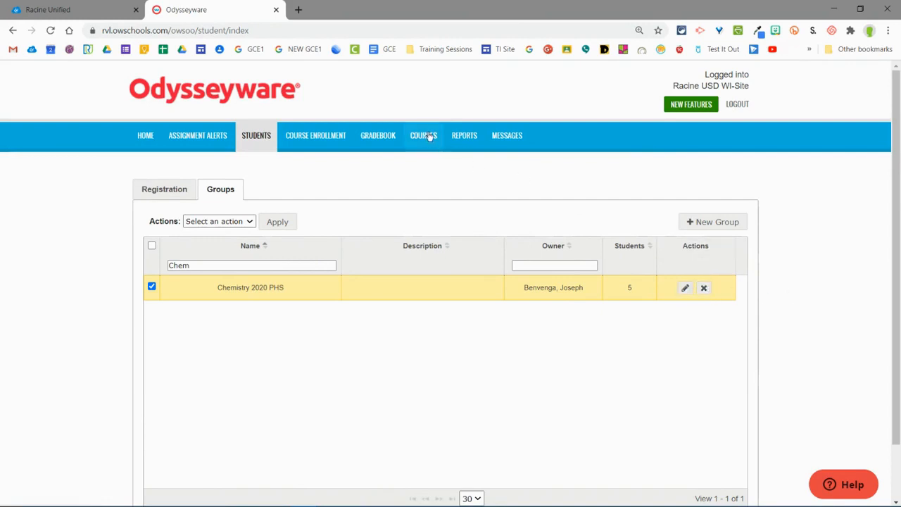
Step: Open the reports dashboard and look over its campus and teacher filters and its charts
left_click(471, 138)
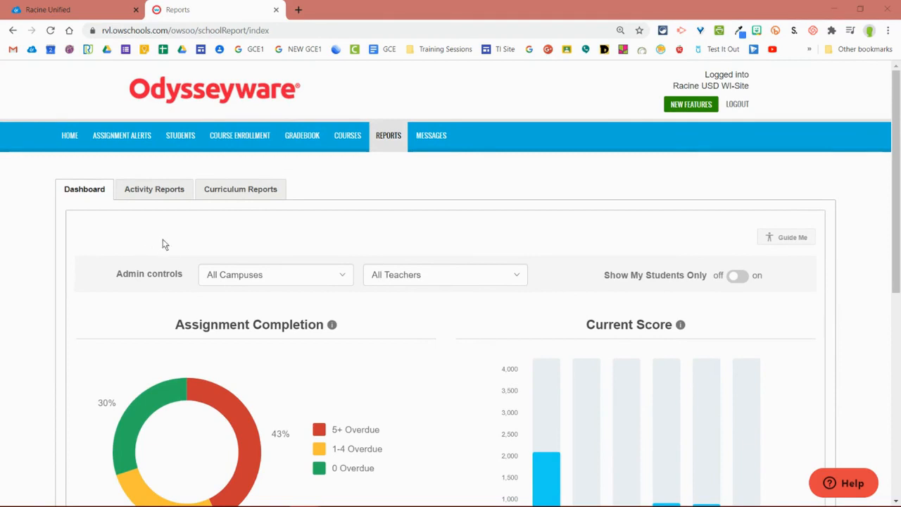
left_click(240, 285)
left_click(242, 281)
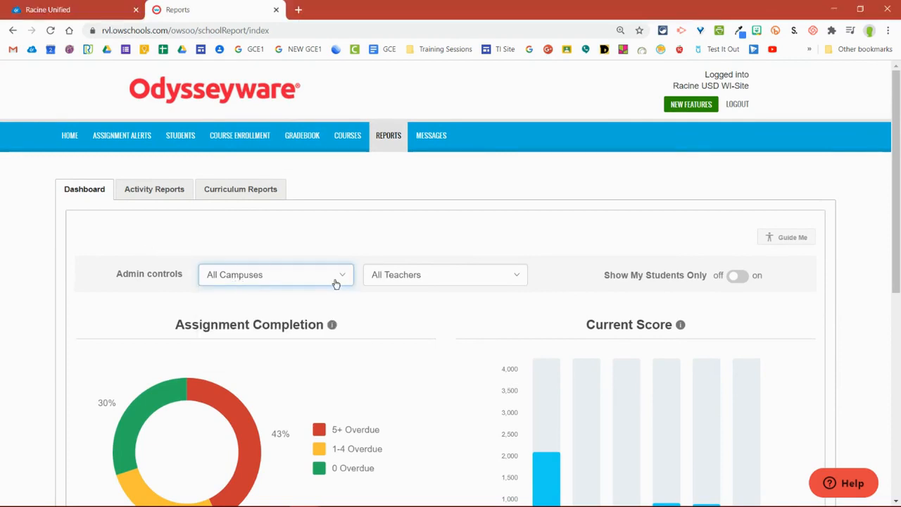
left_click(418, 282)
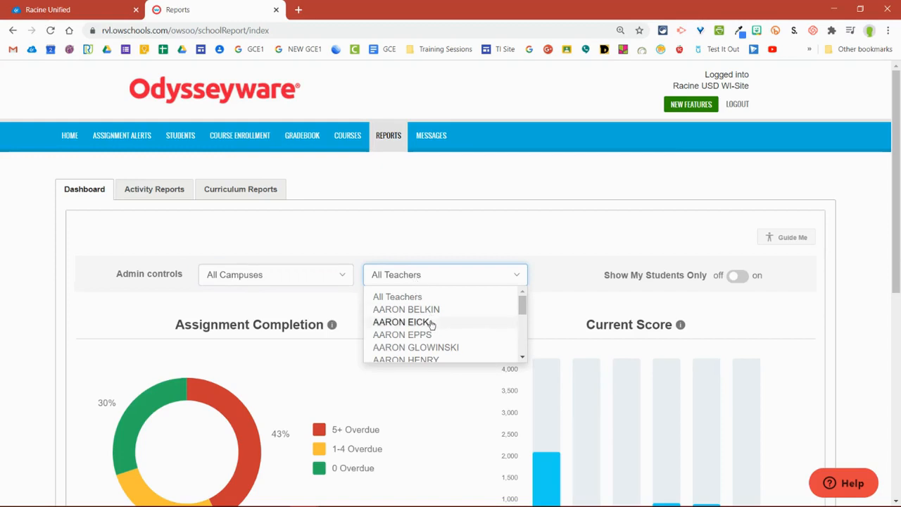
left_click(359, 220)
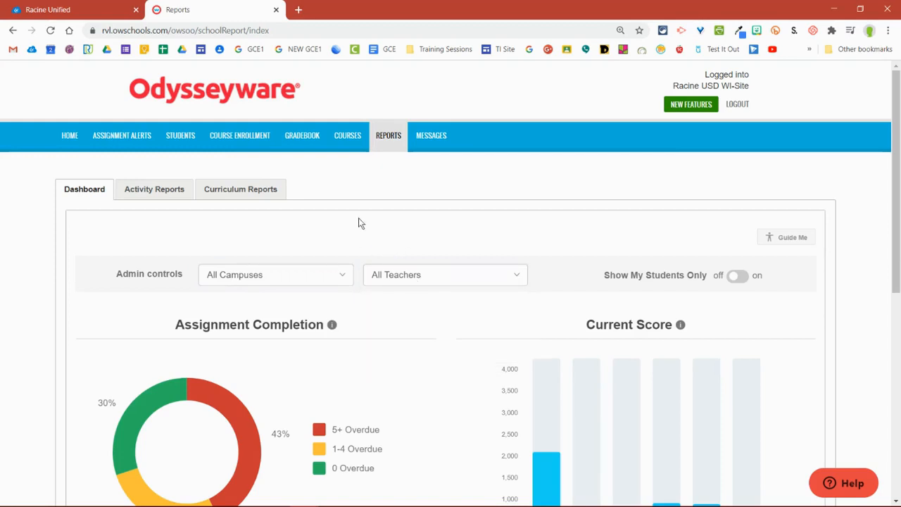
scroll(364, 219, "down", 2)
scroll(364, 223, "down", 2)
scroll(364, 235, "up", 4)
Step: Open the activity reports and review which report types are available
left_click(162, 191)
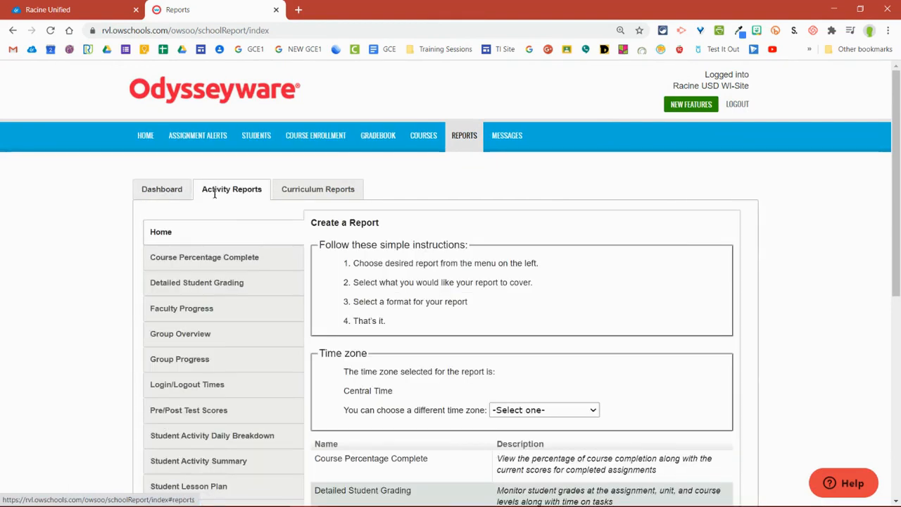
scroll(224, 202, "down", 2)
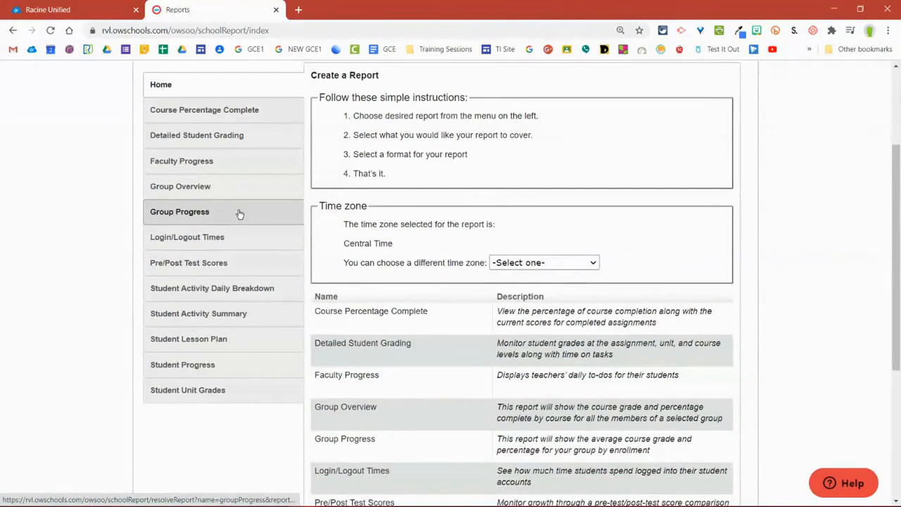
scroll(237, 214, "up", 2)
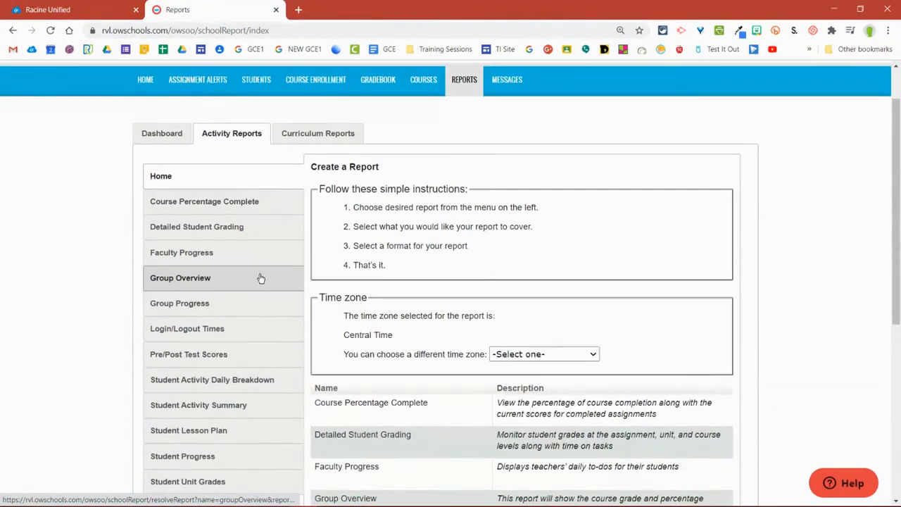
scroll(258, 277, "down", 1)
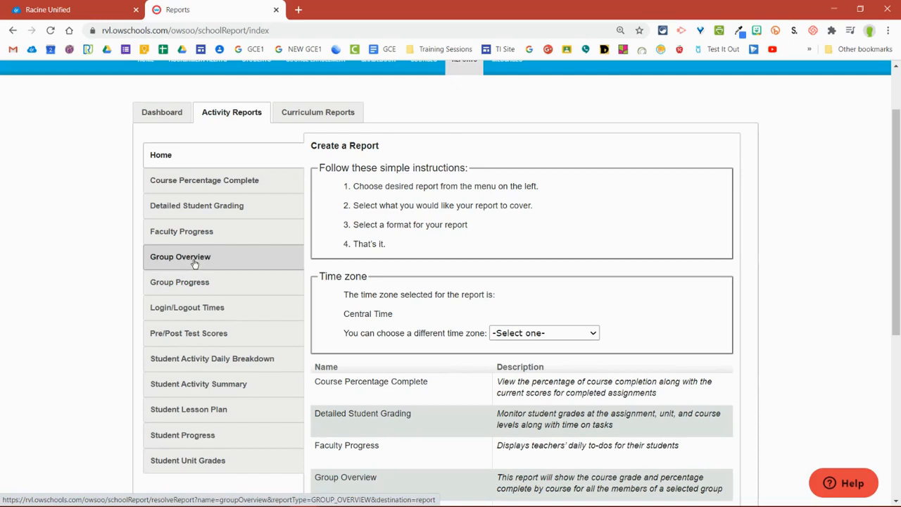
Step: Set up a Group Overview report for the 2019-20SY term and the Chemistry 2020 PHS group
left_click(195, 263)
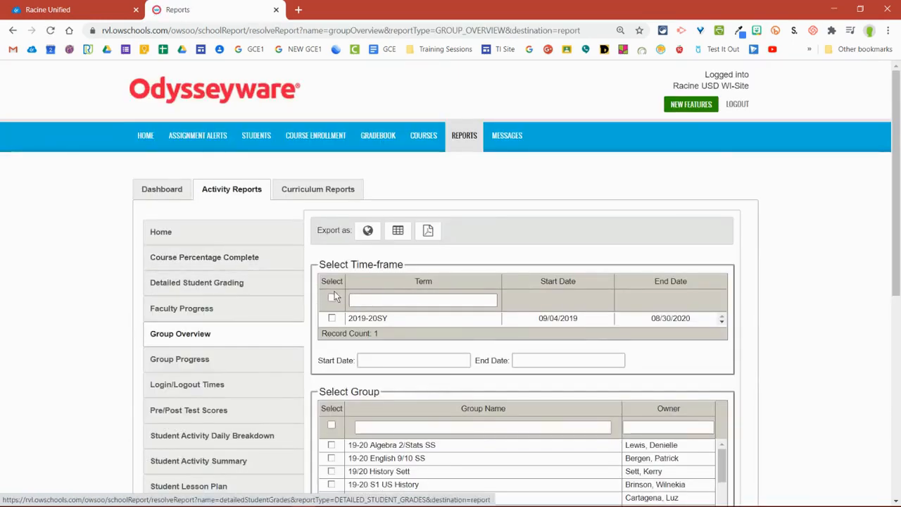
left_click(335, 296)
scroll(366, 281, "down", 2)
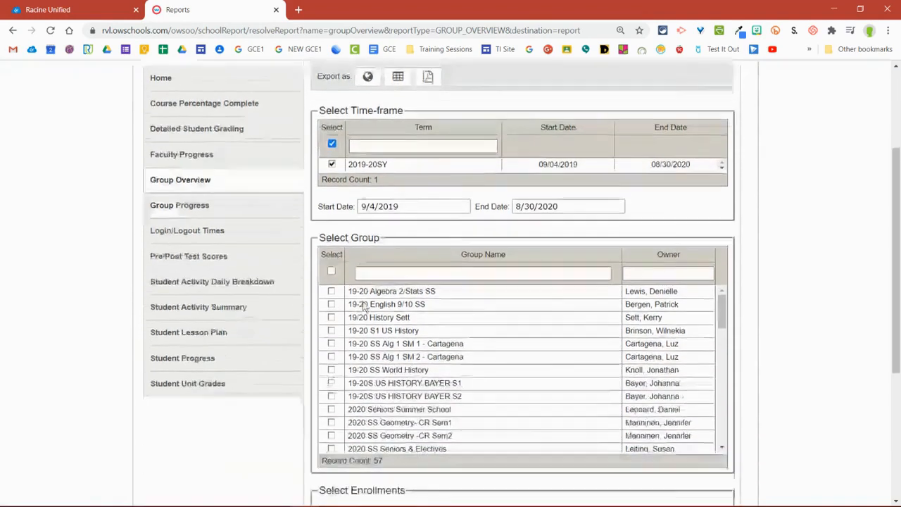
scroll(365, 322, "down", 3)
scroll(365, 340, "down", 3)
scroll(365, 340, "up", 1)
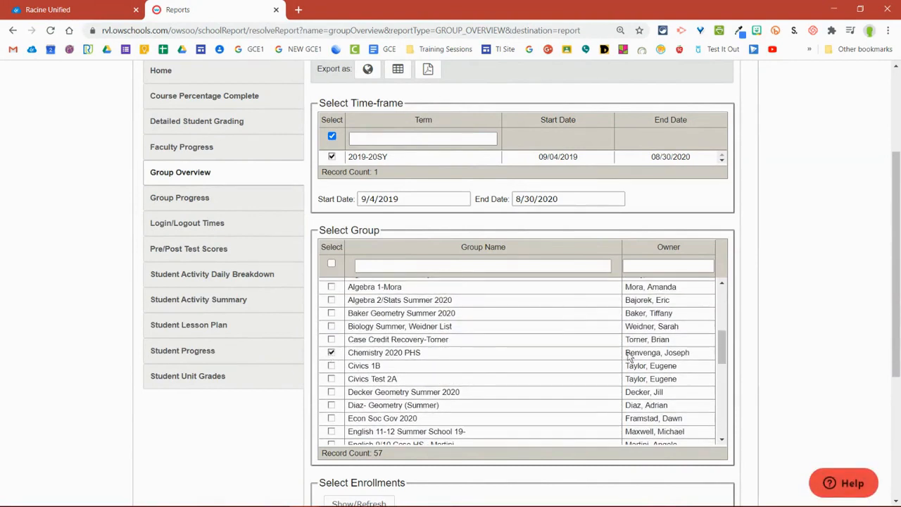
Step: Load the group's course enrollments and select the CHEMISTRY C 1SM course for the report
scroll(758, 318, "down", 3)
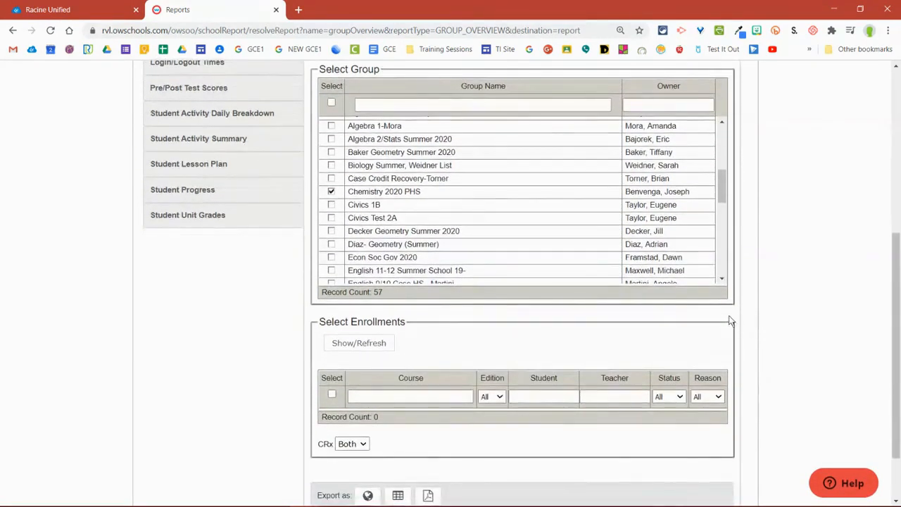
left_click(354, 345)
scroll(321, 349, "down", 1)
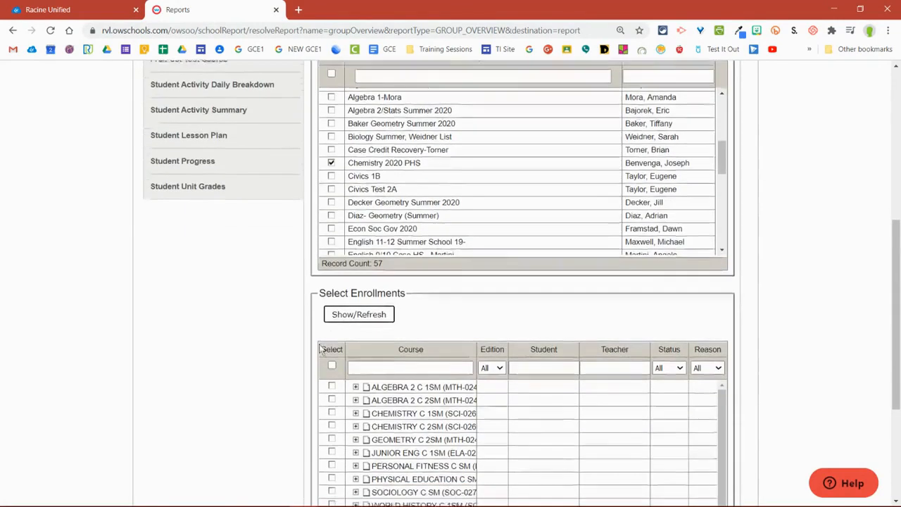
scroll(286, 352, "down", 1)
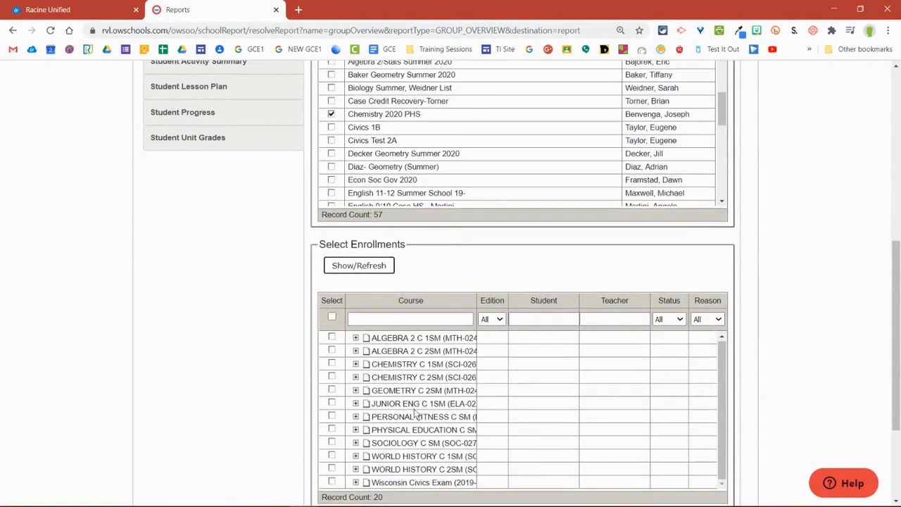
scroll(415, 419, "down", 2)
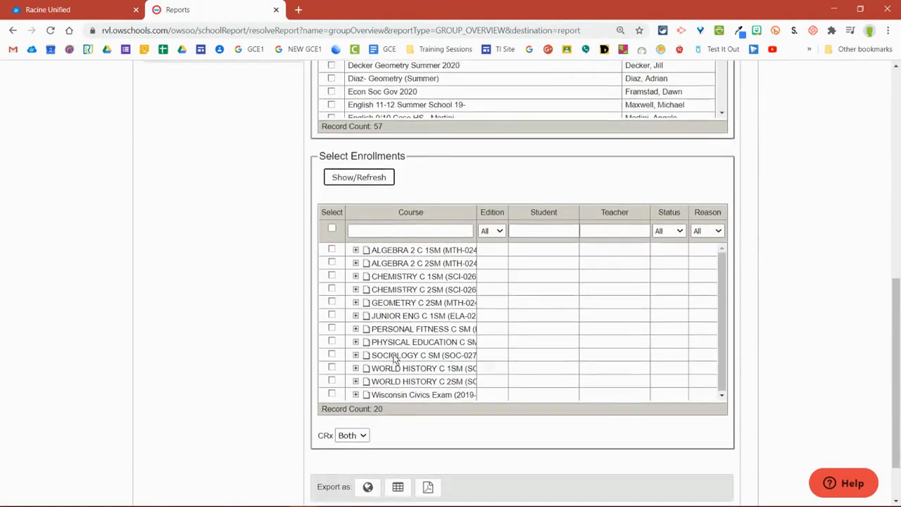
scroll(394, 359, "up", 2)
left_click(331, 391)
scroll(228, 356, "down", 4)
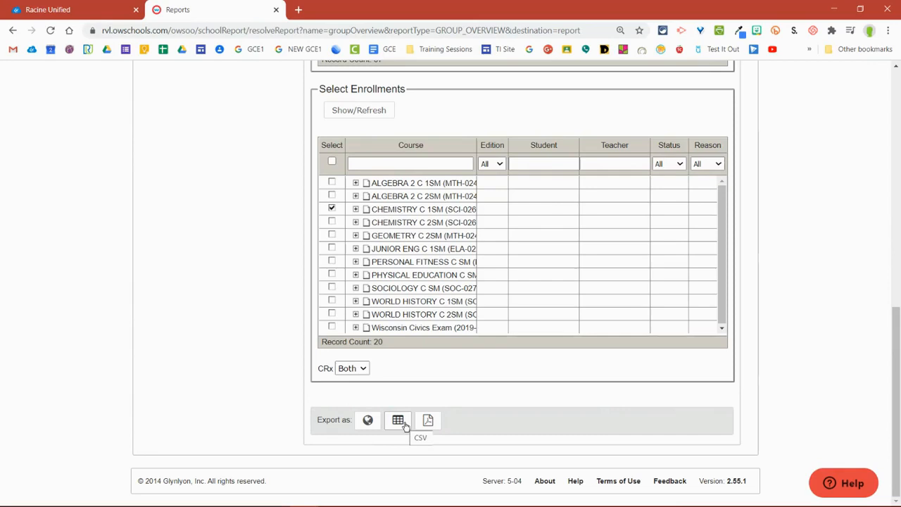
Step: Export the Group Overview report as a PDF and open the downloaded file
left_click(428, 420)
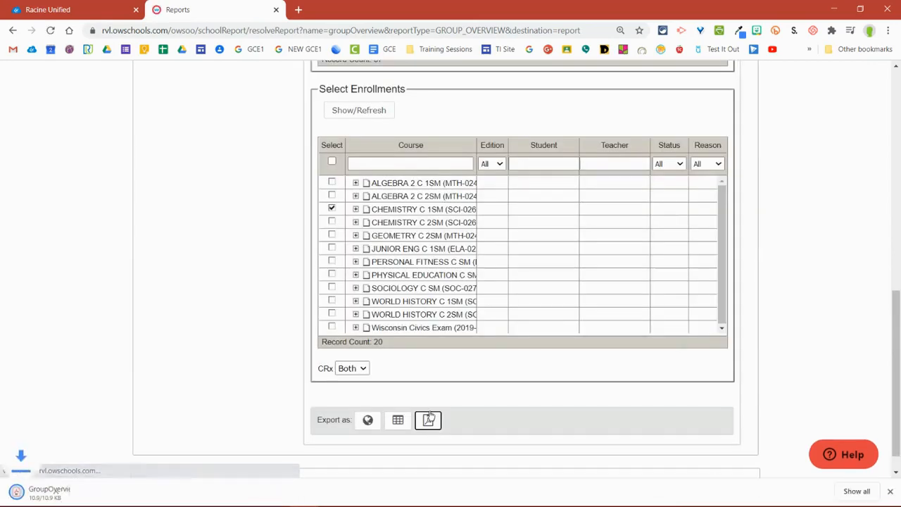
left_click(75, 491)
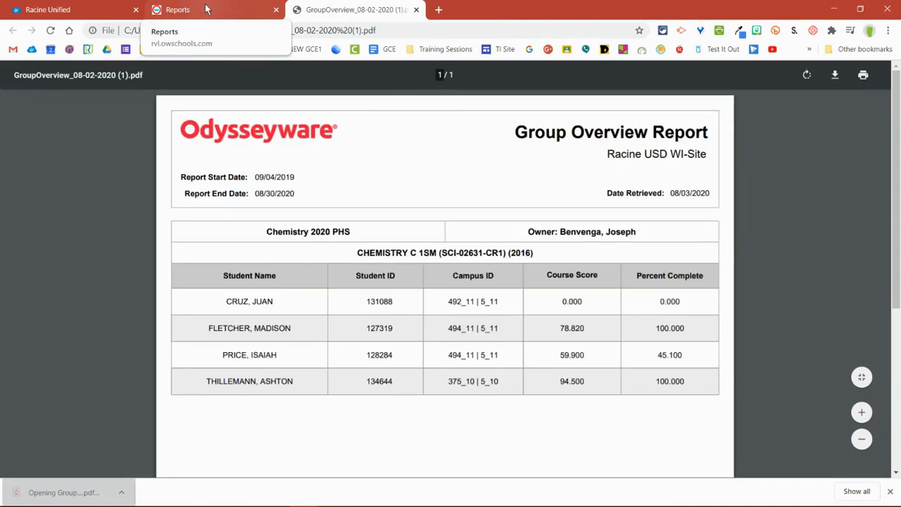
Step: Return to the Reports page and look over the other activity report types
left_click(203, 9)
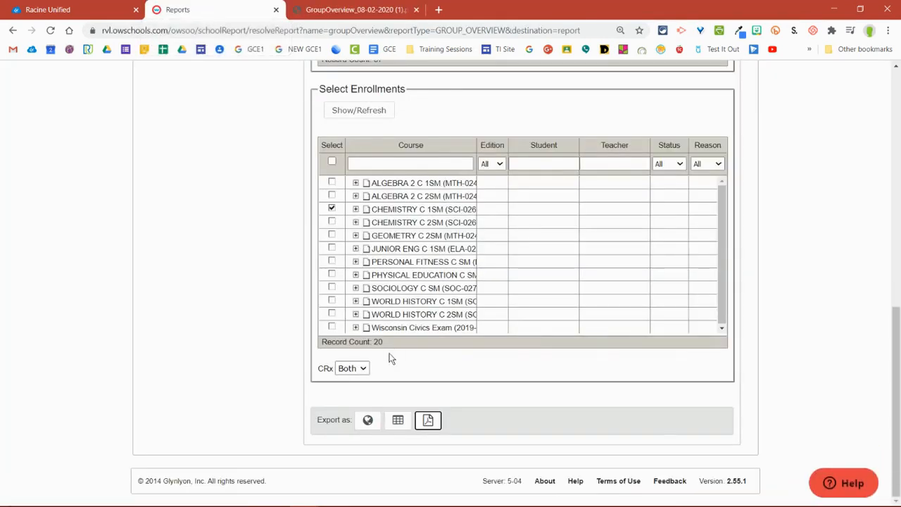
scroll(391, 361, "up", 10)
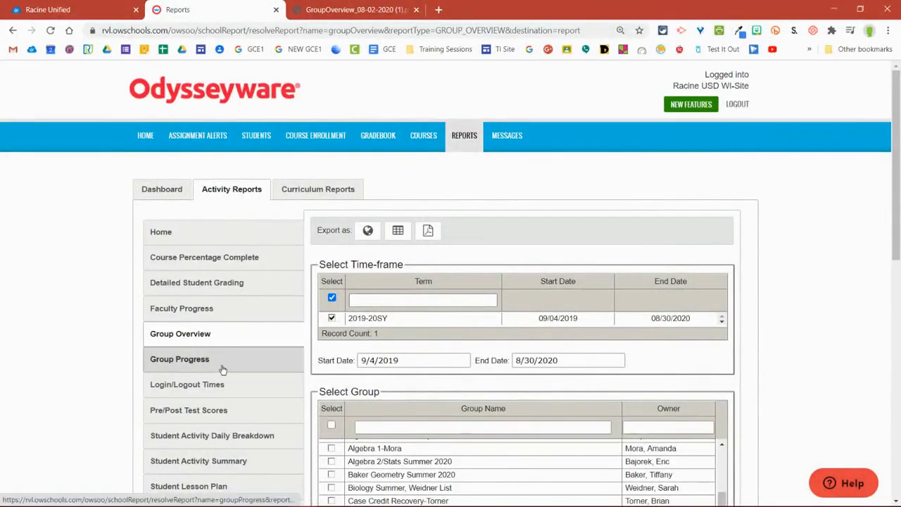
scroll(225, 370, "down", 2)
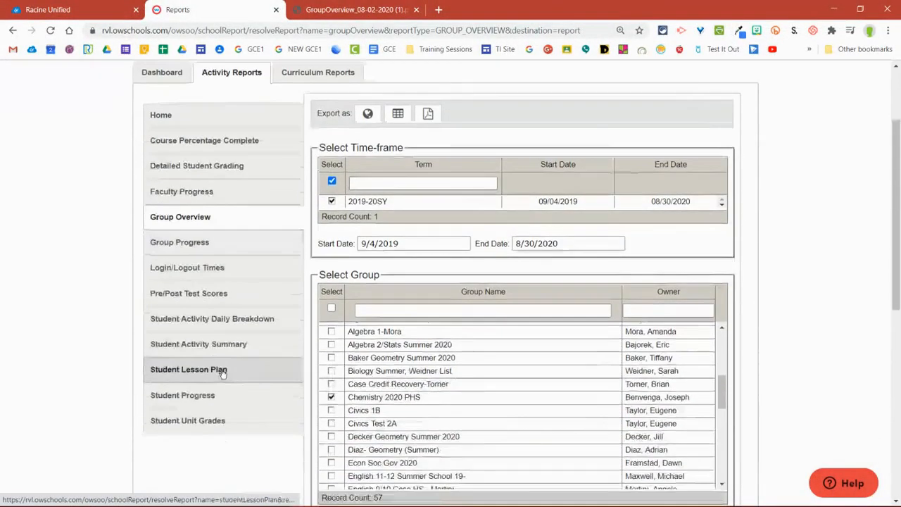
Step: Open the Student Activity Daily Breakdown report and select the 2019-20SY term as its time-frame
left_click(229, 319)
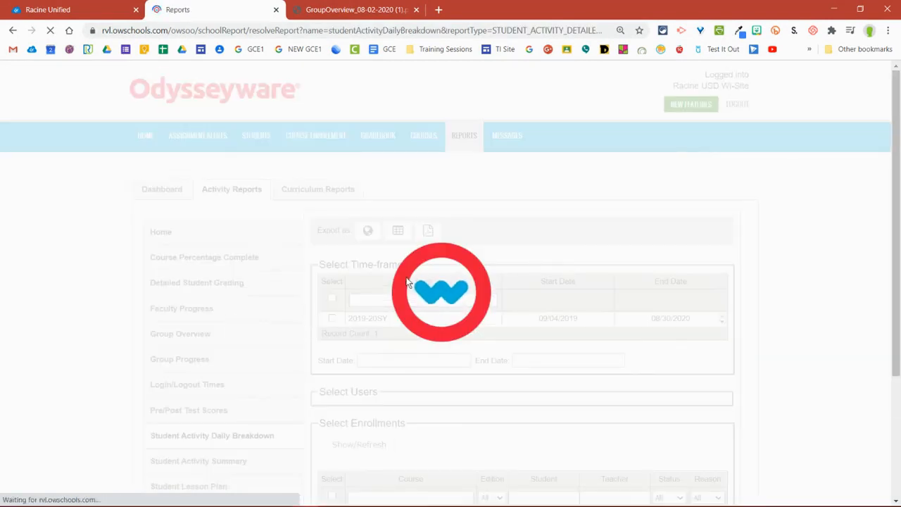
scroll(313, 279, "down", 1)
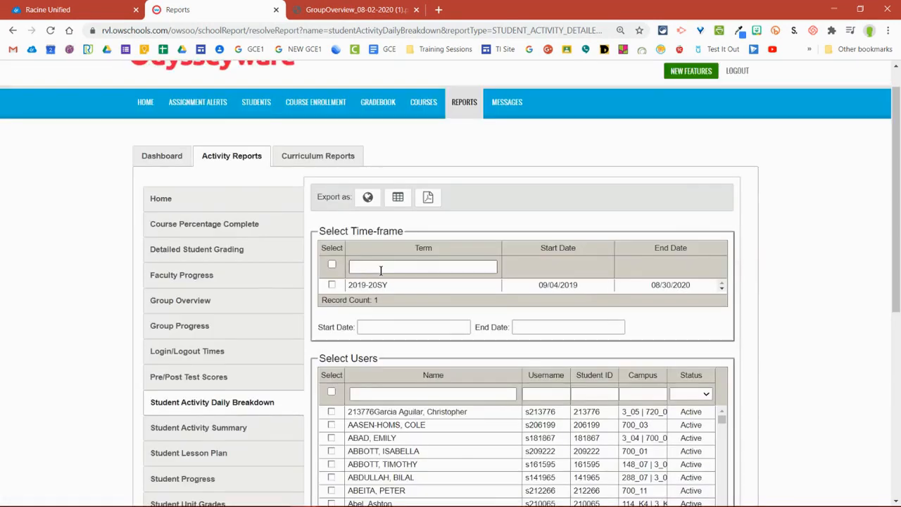
left_click(331, 281)
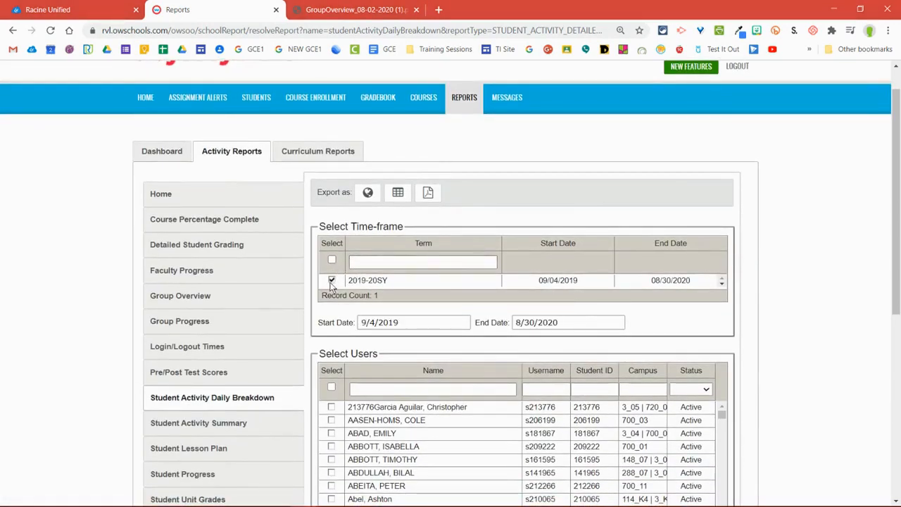
Step: Filter the users by the test student's last name, select that student, and include their ENGLISH 9 C 1SM enrollment in the report
scroll(345, 322, "down", 2)
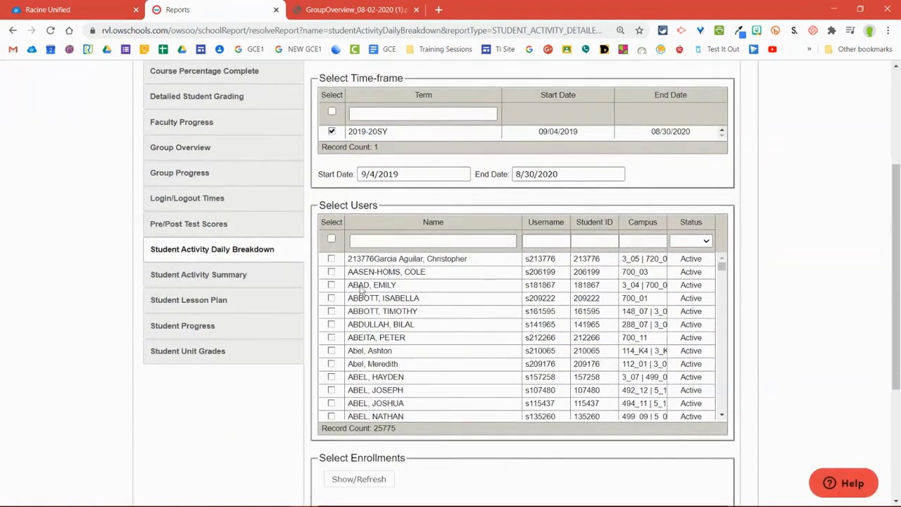
left_click(408, 239)
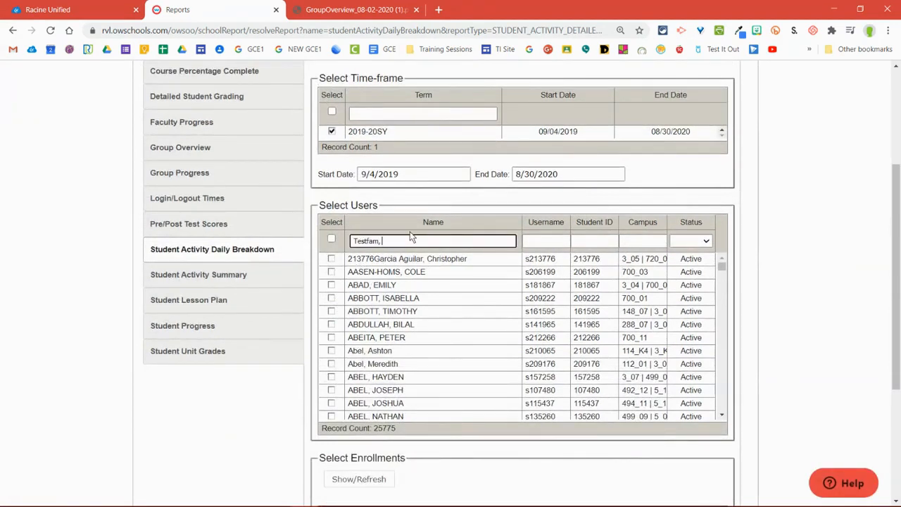
left_click(332, 259)
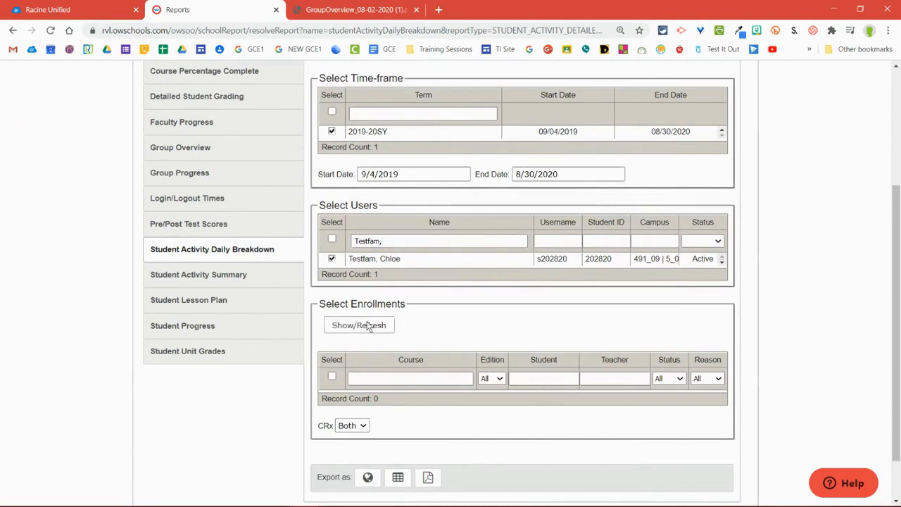
left_click(367, 326)
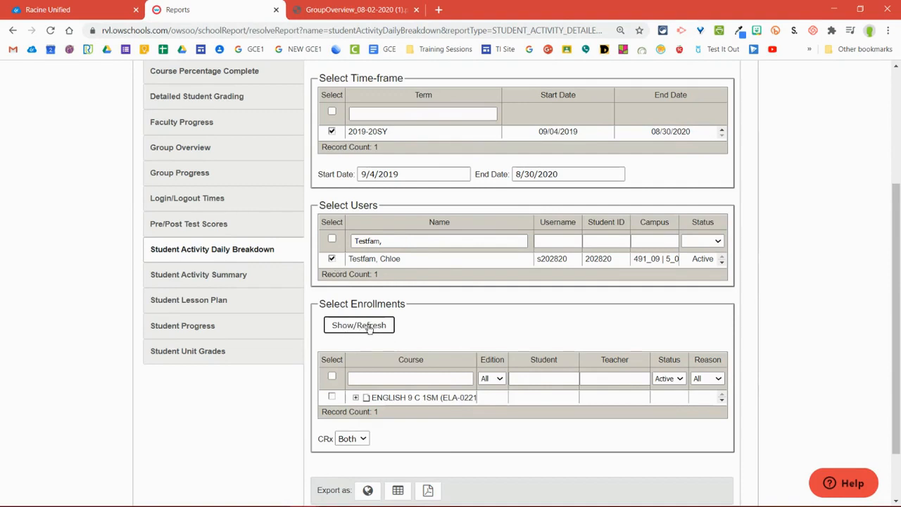
left_click(333, 398)
scroll(351, 352, "down", 1)
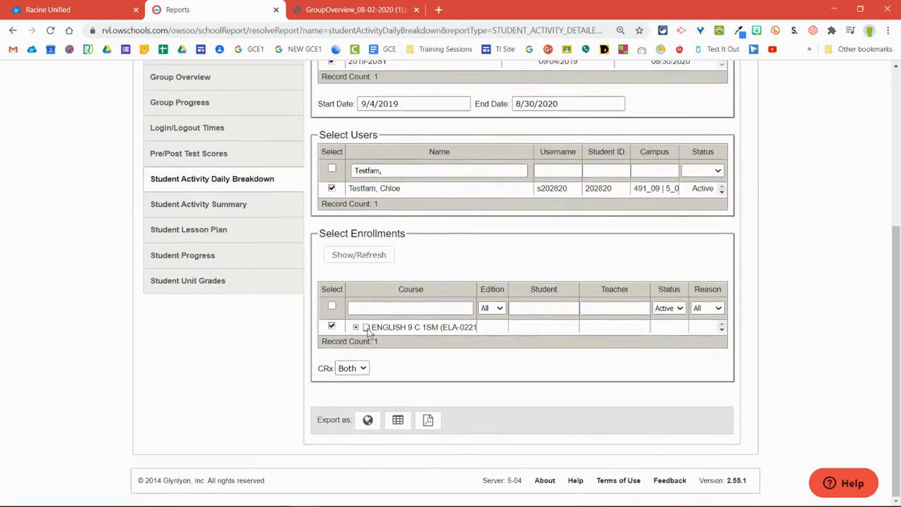
Step: Export the Student Activity Daily Breakdown report as a PDF and open the downloaded file
left_click(426, 421)
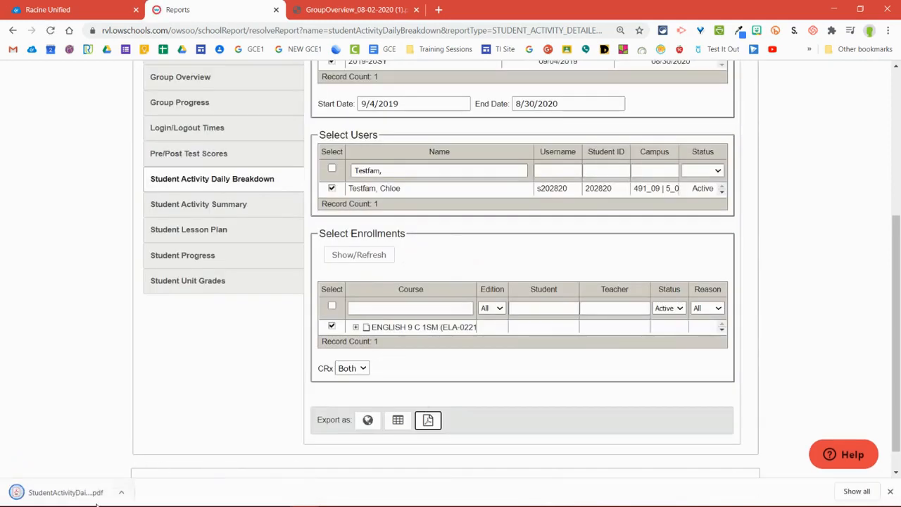
left_click(100, 495)
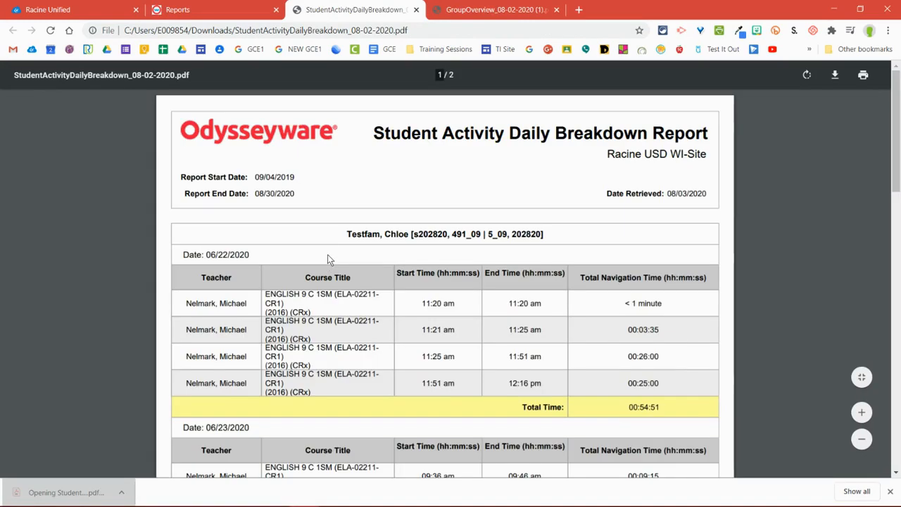
Step: Examine the report's daily entries for start time, end time and total navigation time across both pages
scroll(327, 258, "down", 2)
scroll(443, 227, "down", 1)
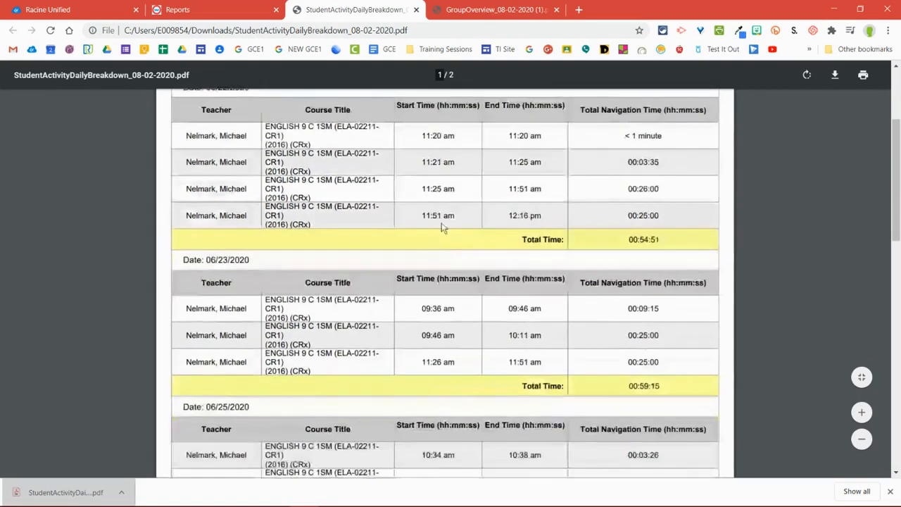
left_click_drag(468, 139, 656, 163)
left_click(619, 173)
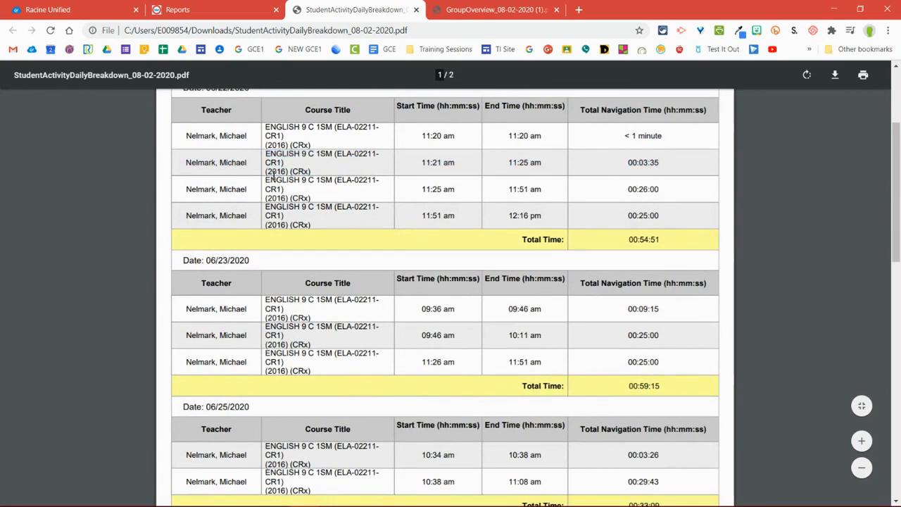
scroll(348, 177, "down", 3)
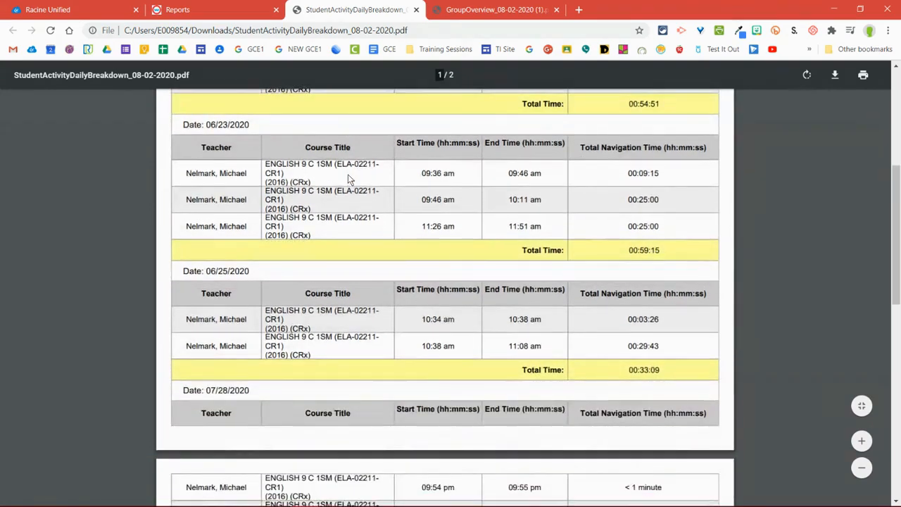
scroll(349, 178, "down", 1)
scroll(353, 179, "down", 3)
scroll(382, 196, "up", 9)
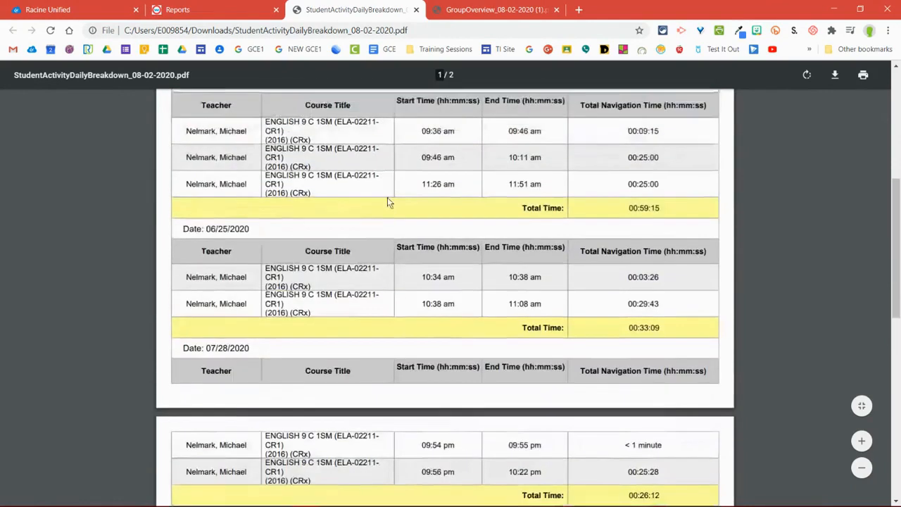
scroll(380, 197, "up", 2)
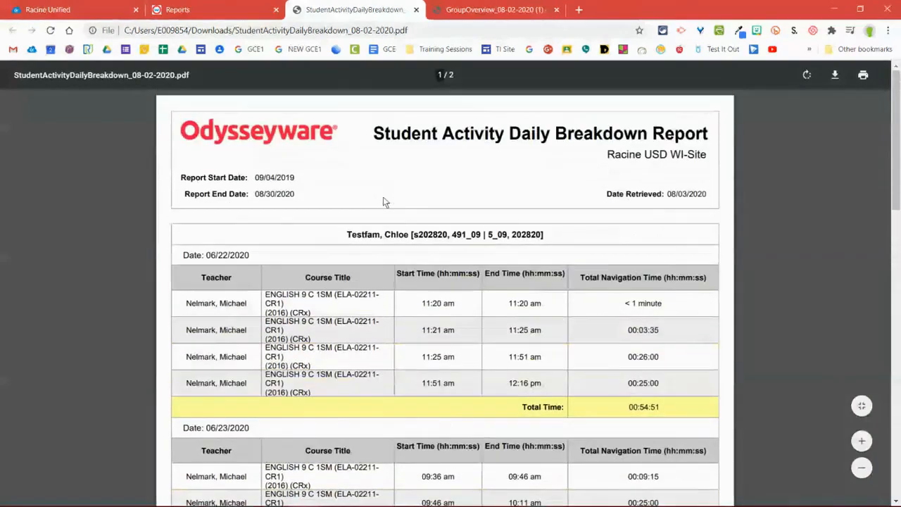
Step: Return to the Reports page and review the Daily Breakdown report's term, student, enrollment and PDF export settings
left_click(207, 9)
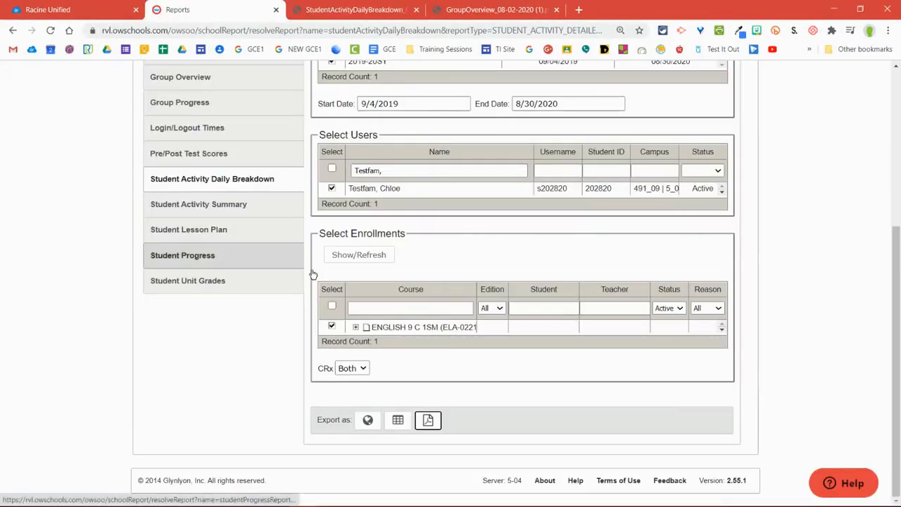
scroll(454, 352, "up", 2)
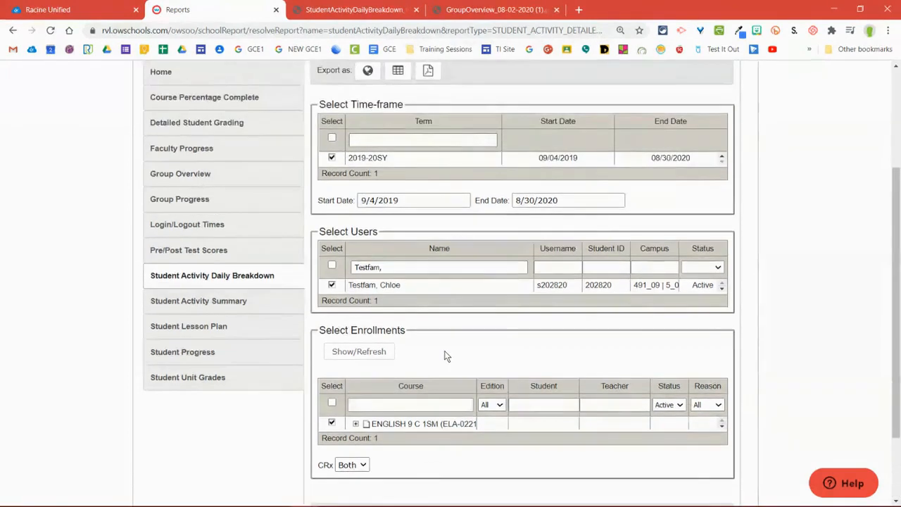
scroll(444, 355, "up", 2)
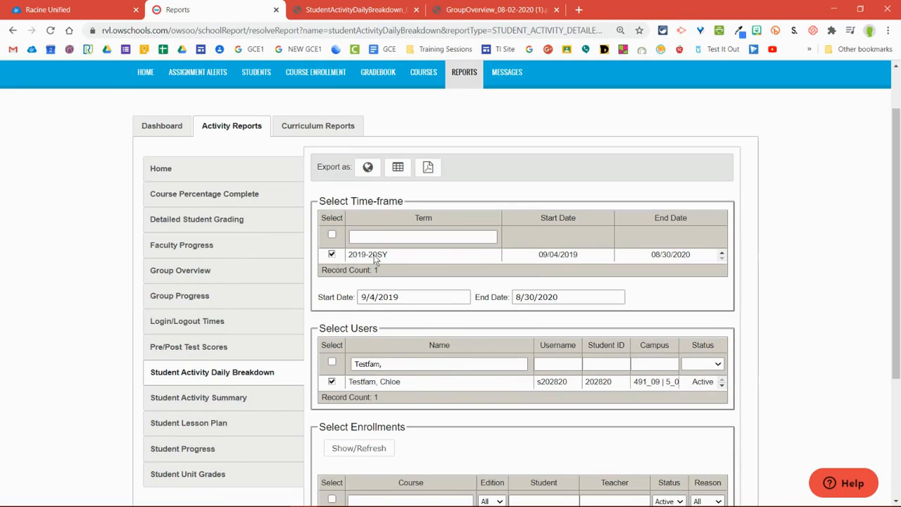
scroll(373, 256, "down", 1)
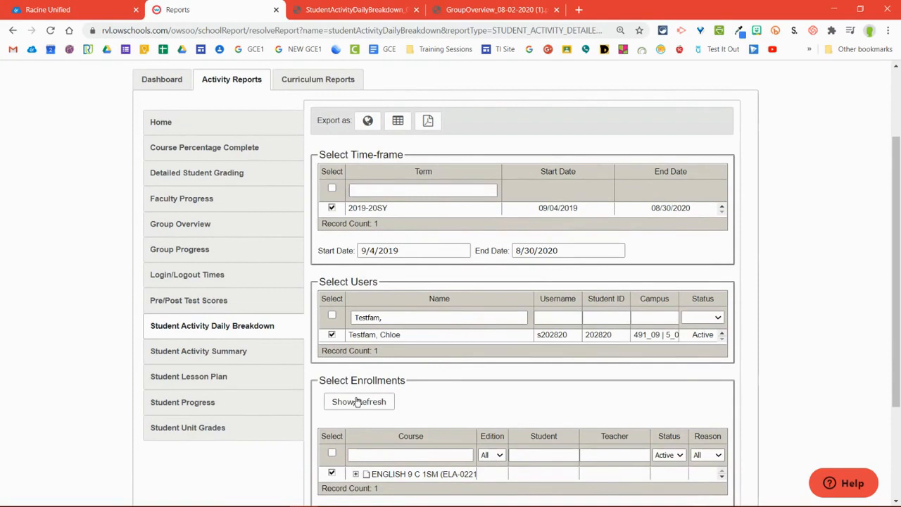
scroll(358, 401, "down", 2)
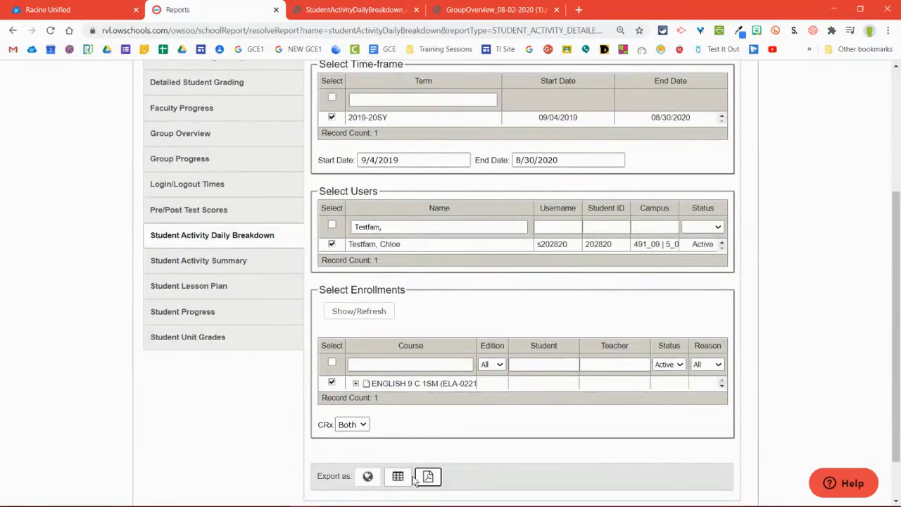
left_click(428, 476)
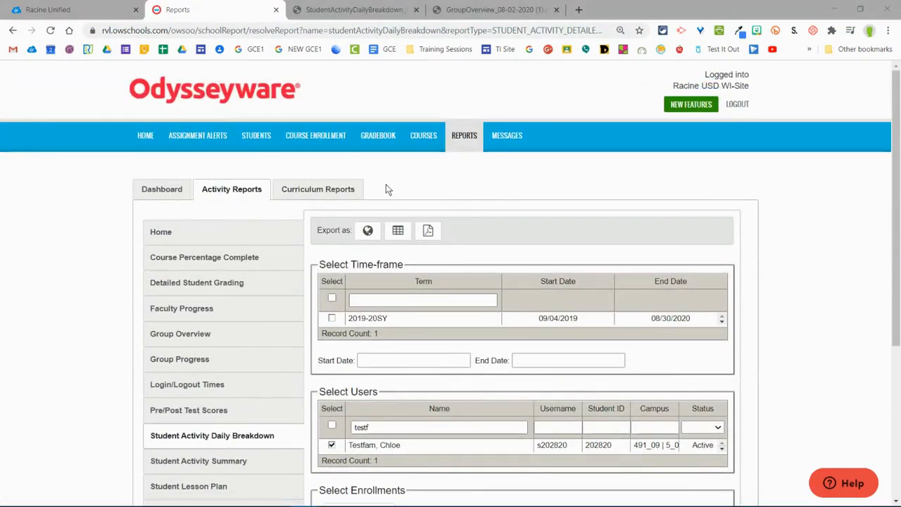
Step: Open the Gradebook and search for the test student's active enrollments across all time-frames
left_click(389, 135)
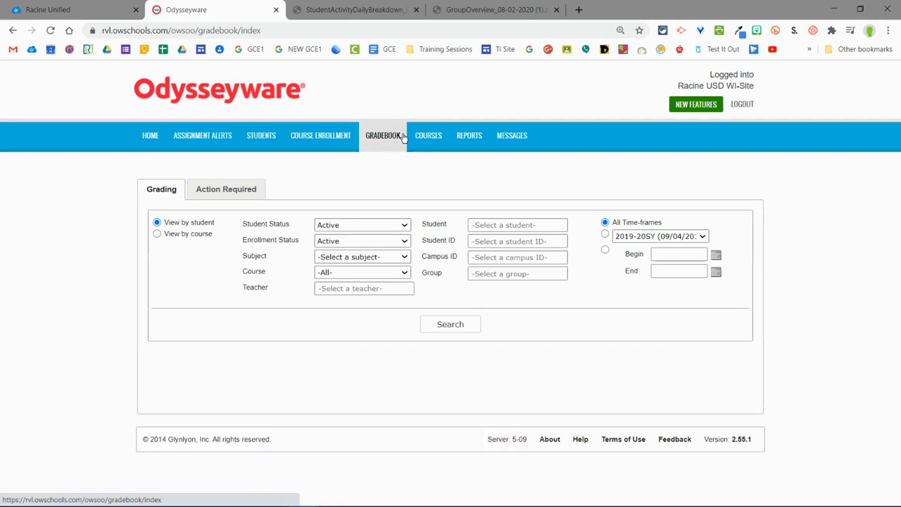
left_click(514, 225)
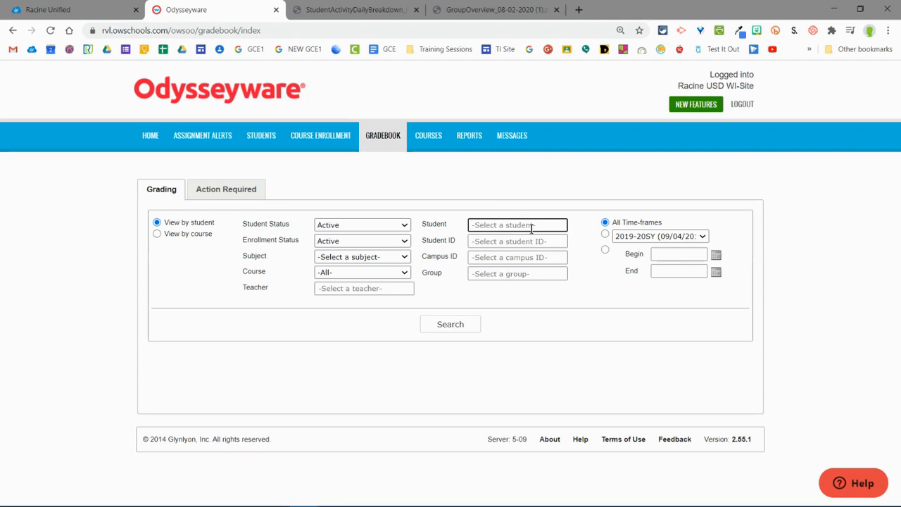
type("Testfam")
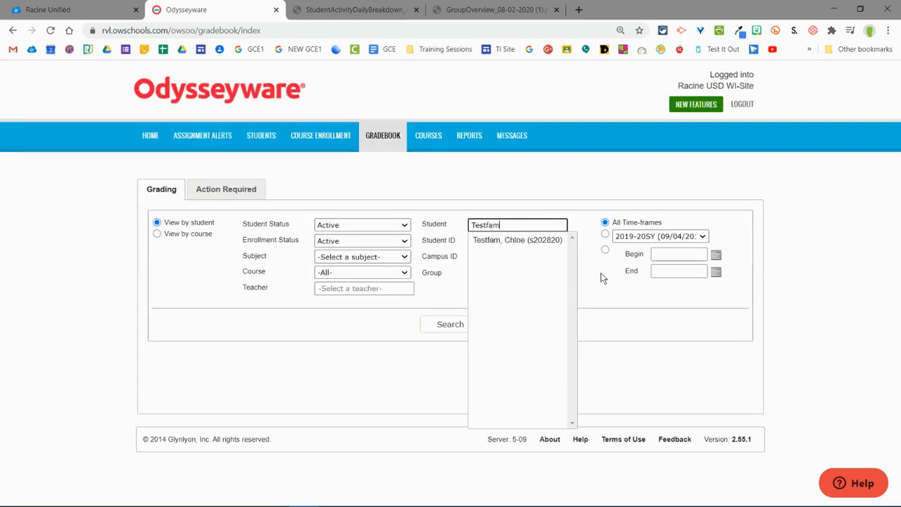
left_click(541, 239)
left_click(598, 292)
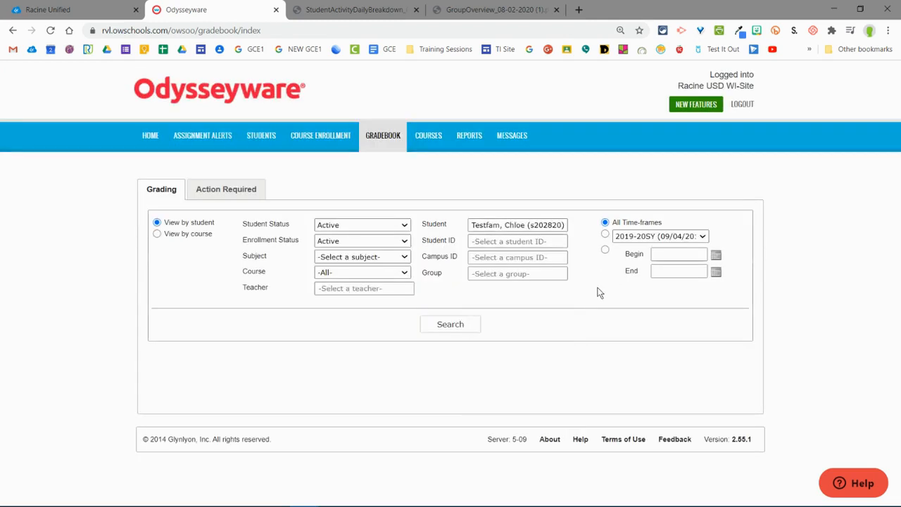
left_click(441, 324)
Step: Expand the student's ENGLISH 9 C 1SM course and its READING AND WRITING unit to list the assignments
scroll(535, 346, "down", 2)
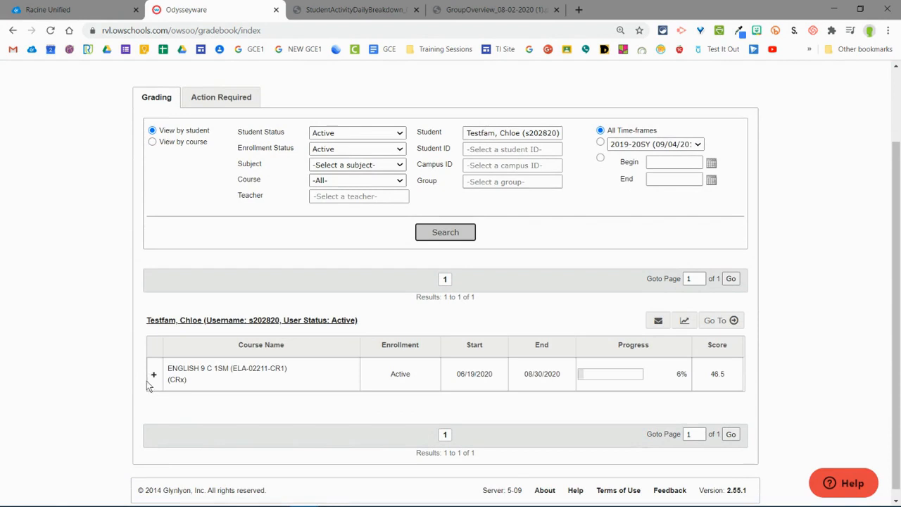
left_click(154, 378)
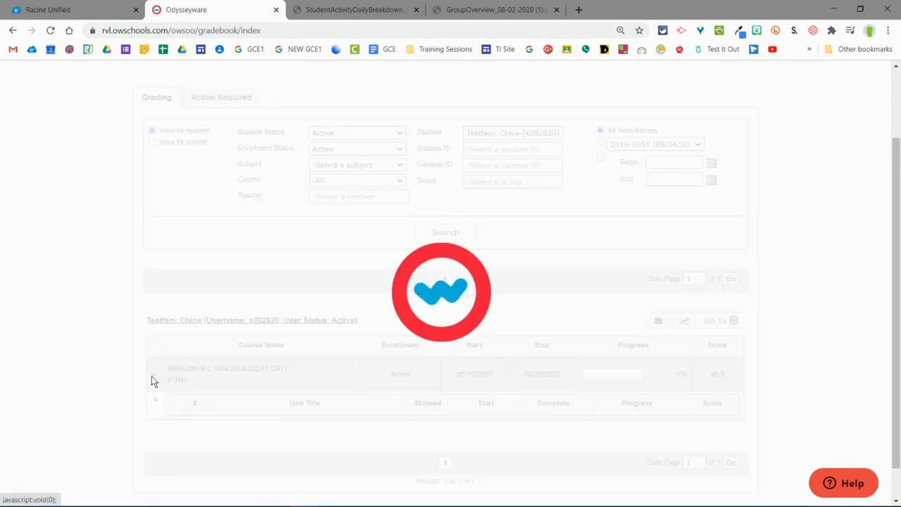
left_click(155, 376)
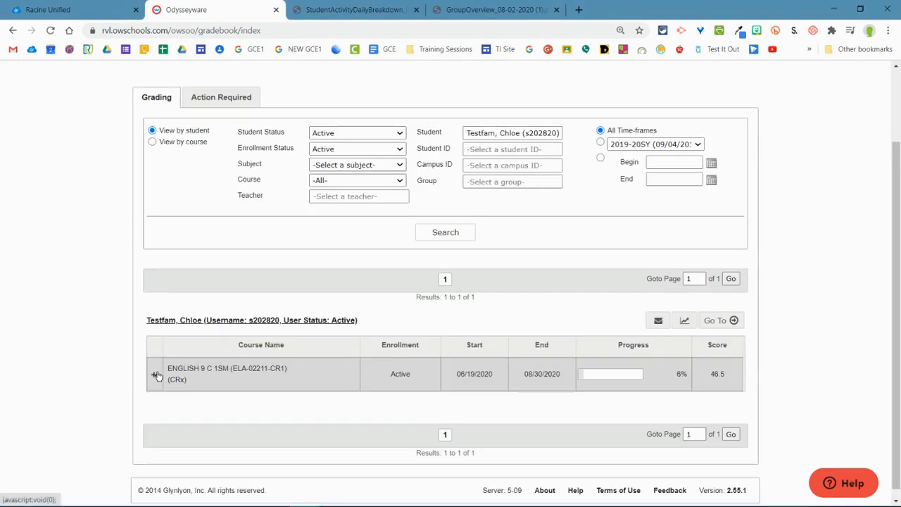
left_click(155, 375)
scroll(171, 310, "down", 2)
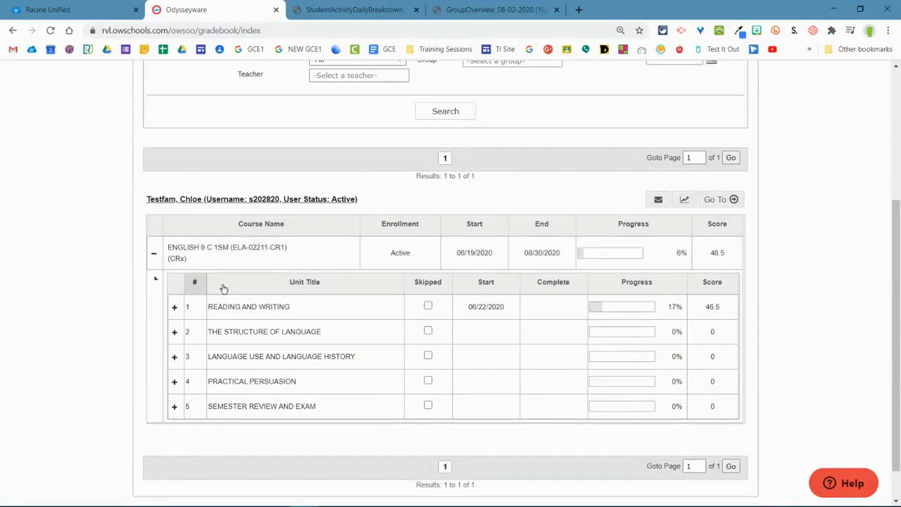
left_click(175, 308)
Step: Examine the READING AND WRITING assignments for their type, status, blocked setting, due date, attempts and score
scroll(208, 314, "down", 3)
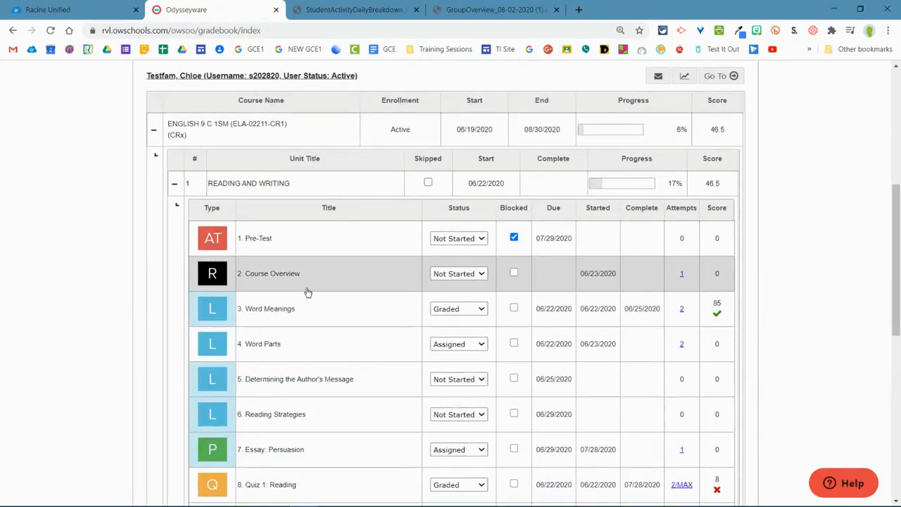
scroll(308, 293, "down", 3)
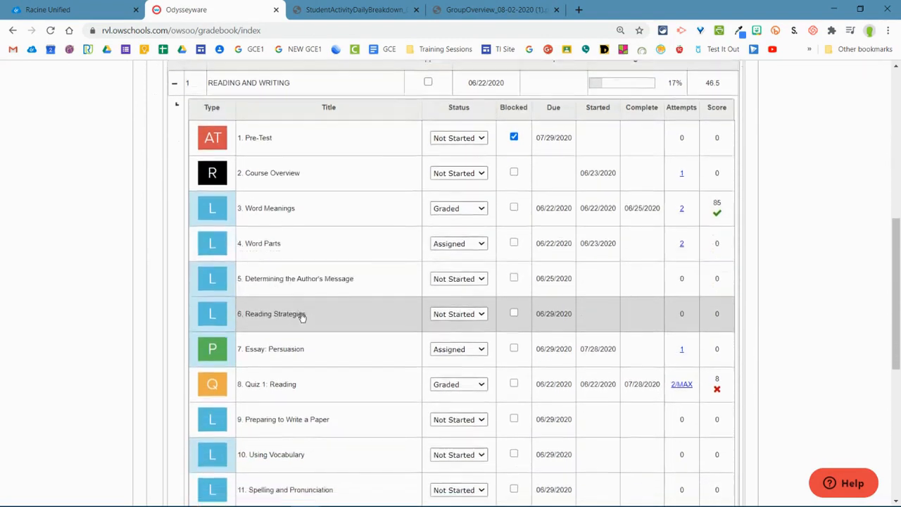
scroll(303, 320, "up", 1)
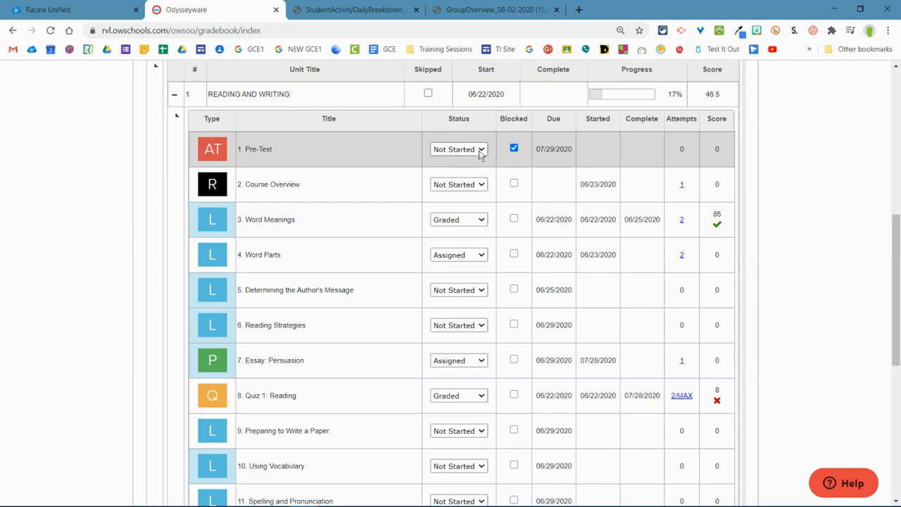
scroll(462, 183, "down", 5)
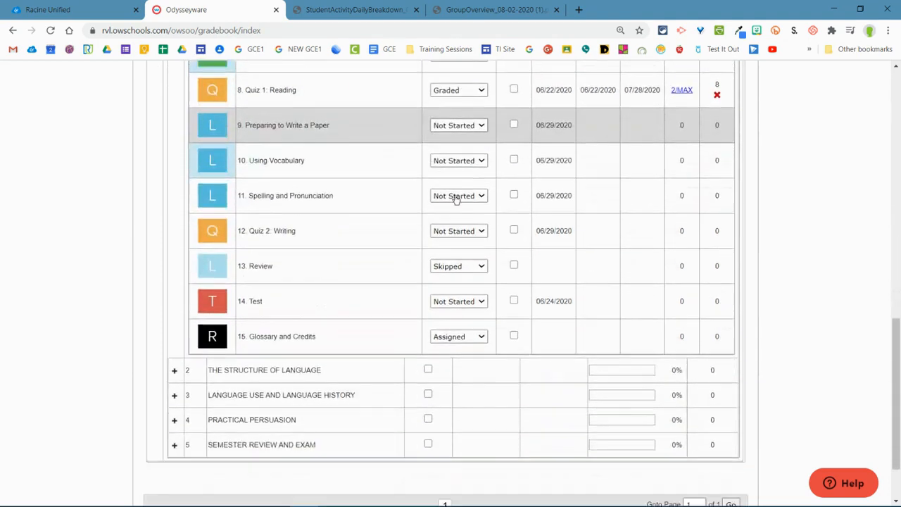
scroll(455, 200, "down", 1)
scroll(404, 245, "up", 2)
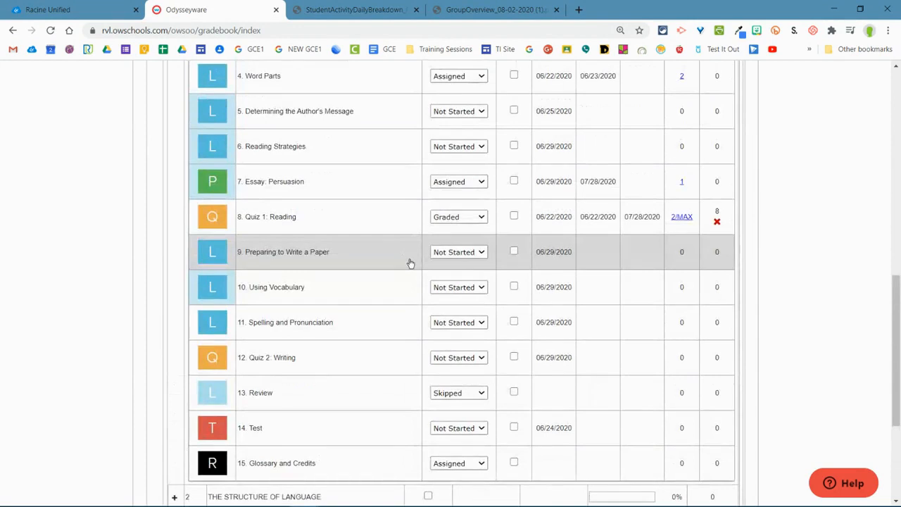
scroll(410, 262, "up", 4)
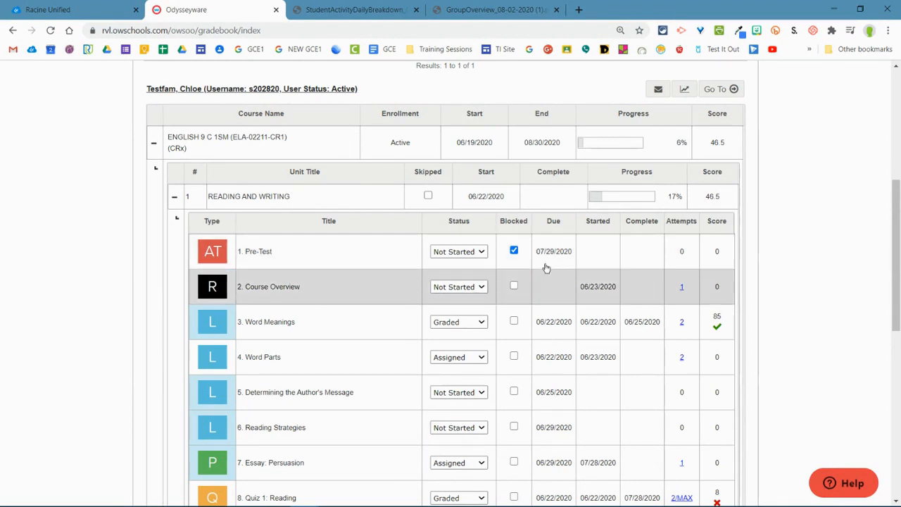
Step: Look through the full READING AND WRITING list, comparing the lessons, essay project, quizzes, skipped review and unit test
scroll(558, 266, "down", 1)
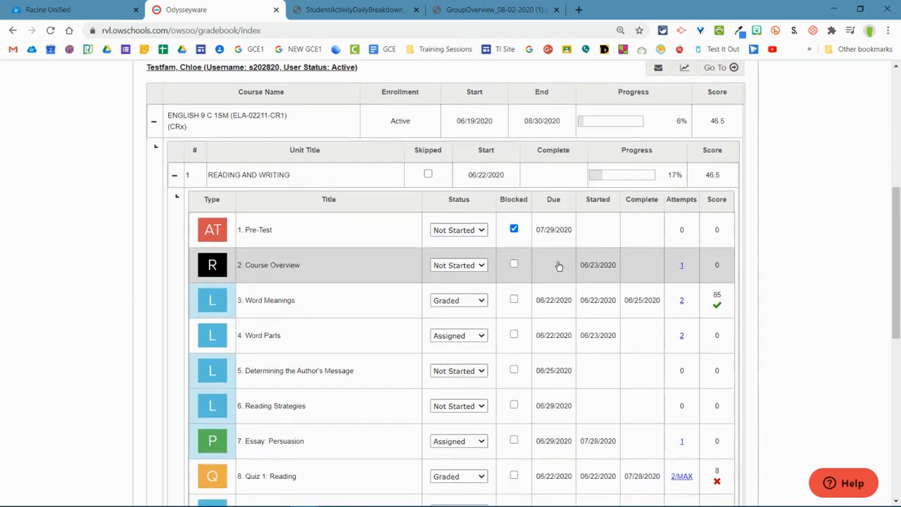
scroll(533, 237, "down", 1)
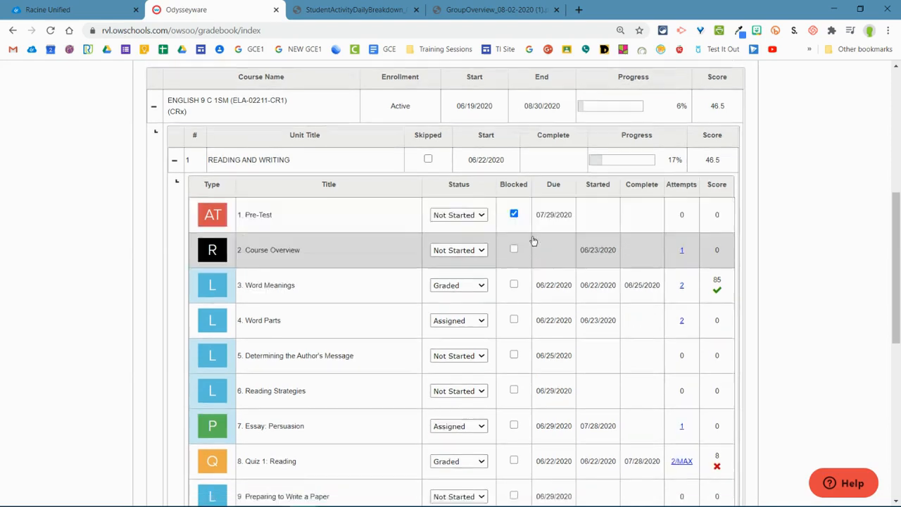
scroll(489, 278, "down", 4)
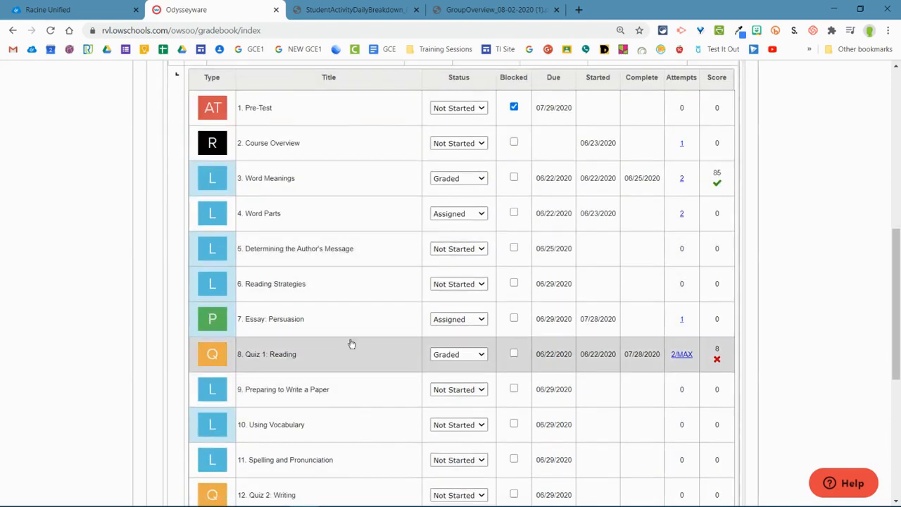
scroll(375, 380, "down", 1)
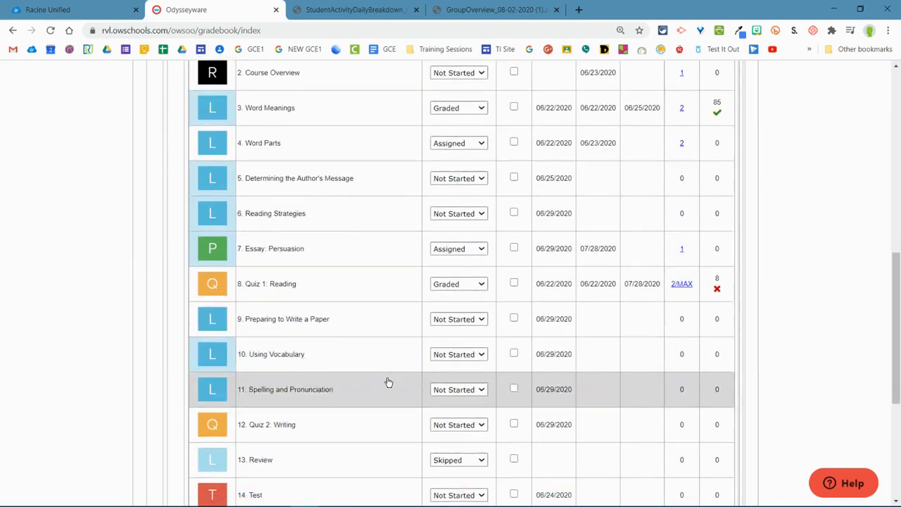
scroll(402, 383, "up", 1)
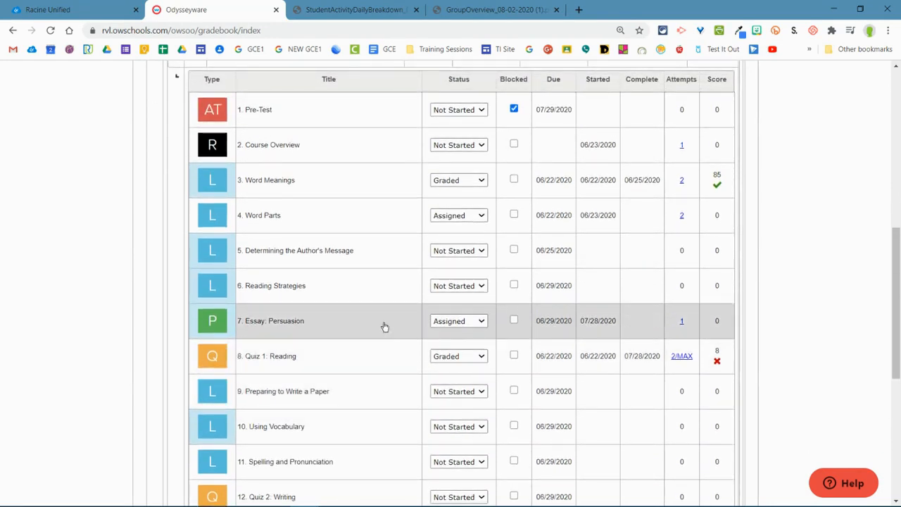
scroll(386, 328, "up", 1)
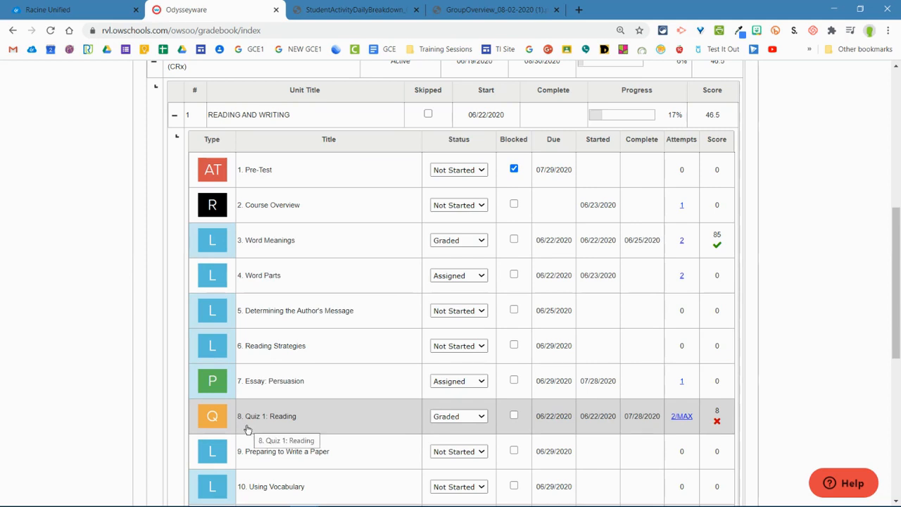
scroll(316, 334, "down", 1)
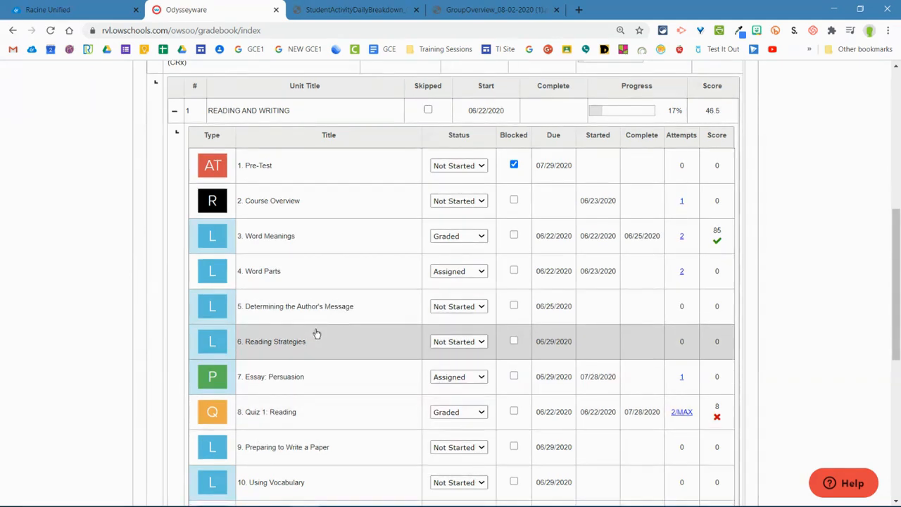
scroll(315, 311, "down", 1)
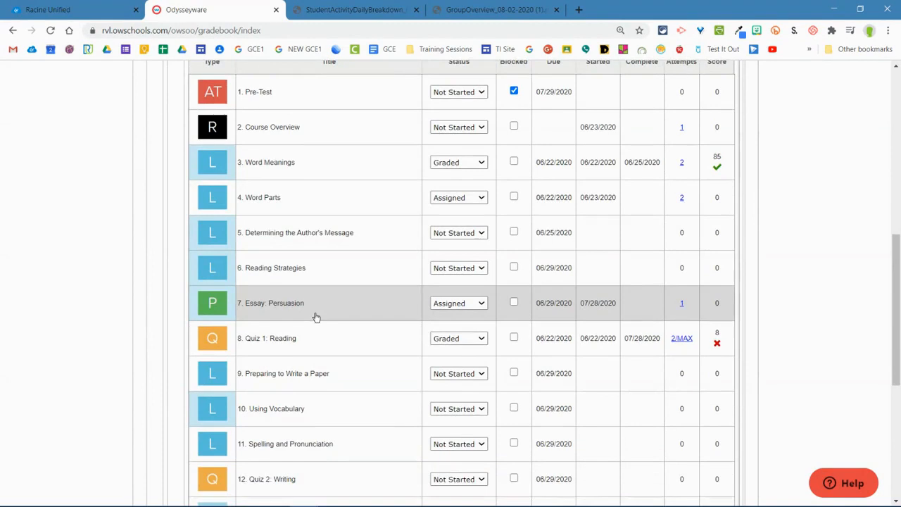
scroll(315, 317, "down", 2)
scroll(309, 406, "up", 1)
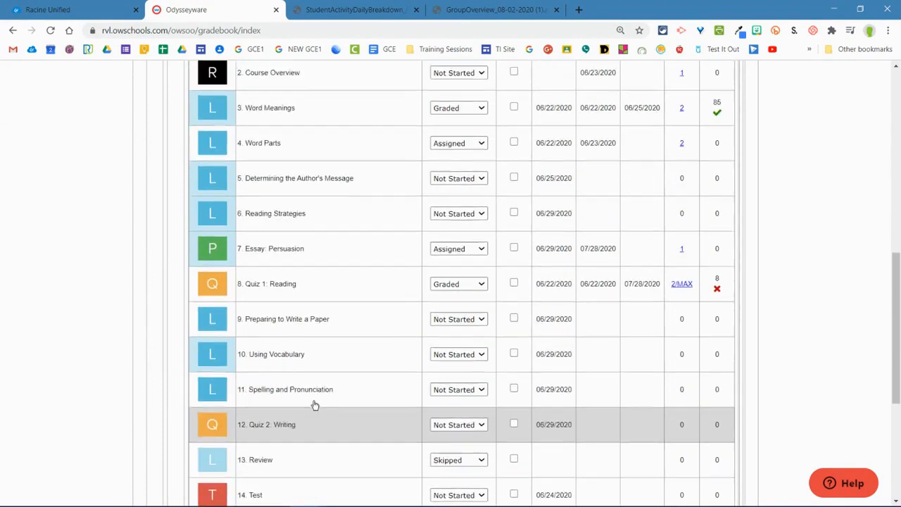
scroll(314, 404, "up", 4)
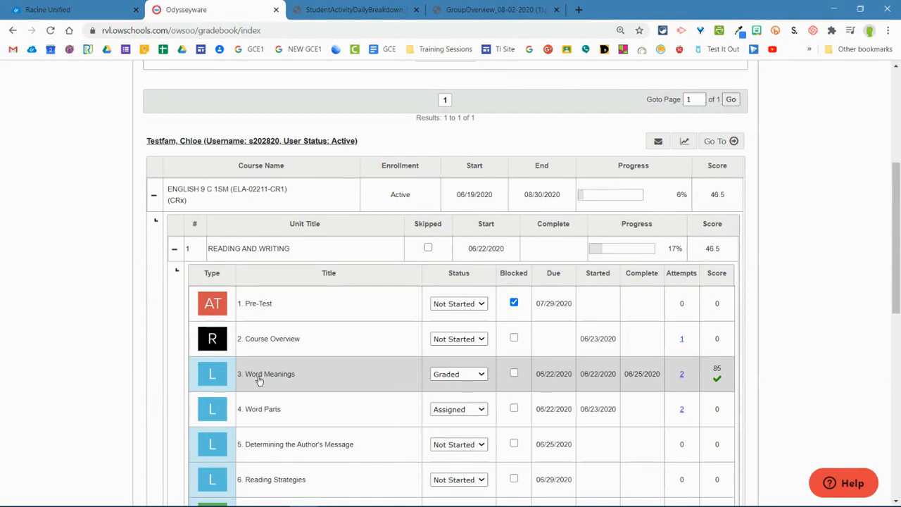
scroll(282, 379, "down", 1)
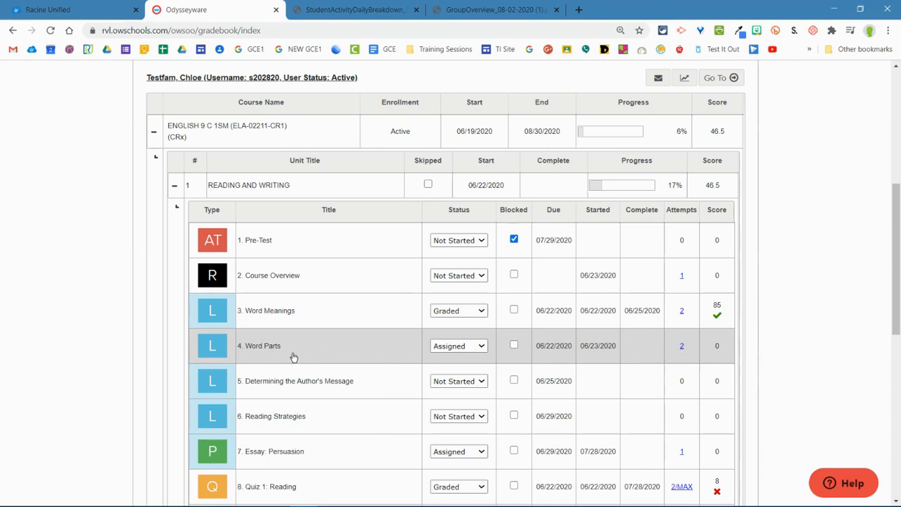
Step: Open the 4. Word Parts assignment and show the answers to matching Question #2 in Section 2
left_click(317, 357)
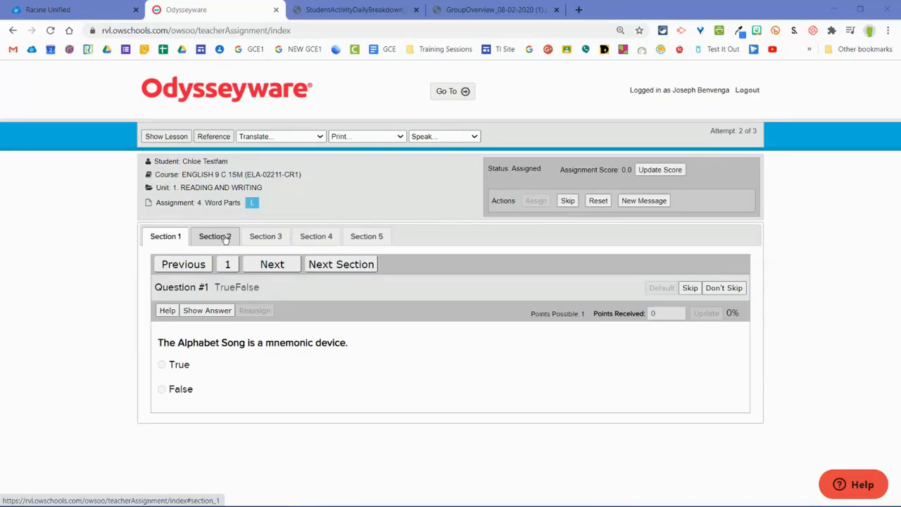
left_click(224, 238)
left_click(243, 238)
left_click(201, 238)
scroll(176, 243, "down", 1)
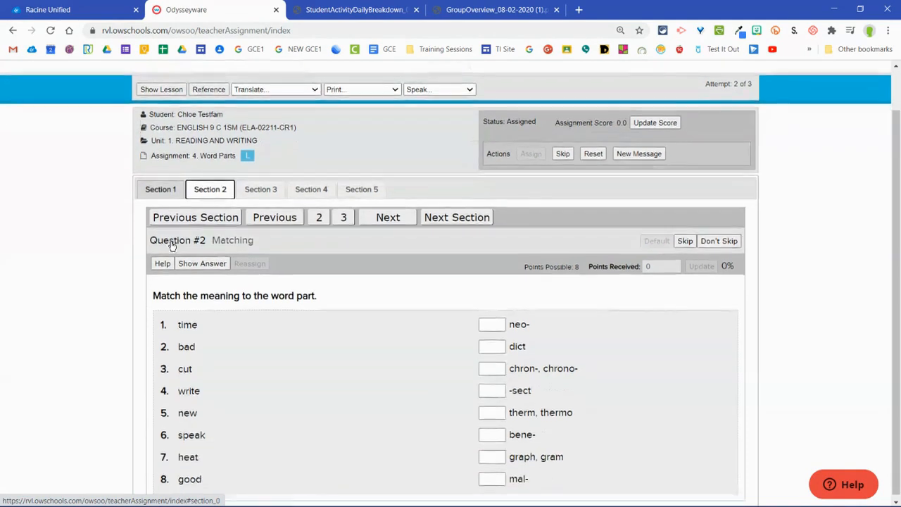
left_click(203, 261)
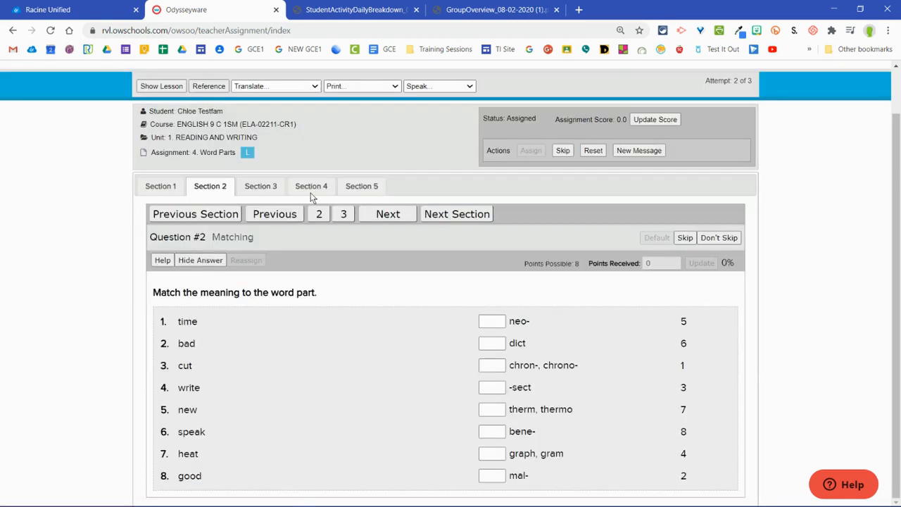
Step: Show the answers to Question #4 in Section 3 and Question #1 in Section 1
left_click(261, 189)
left_click(207, 310)
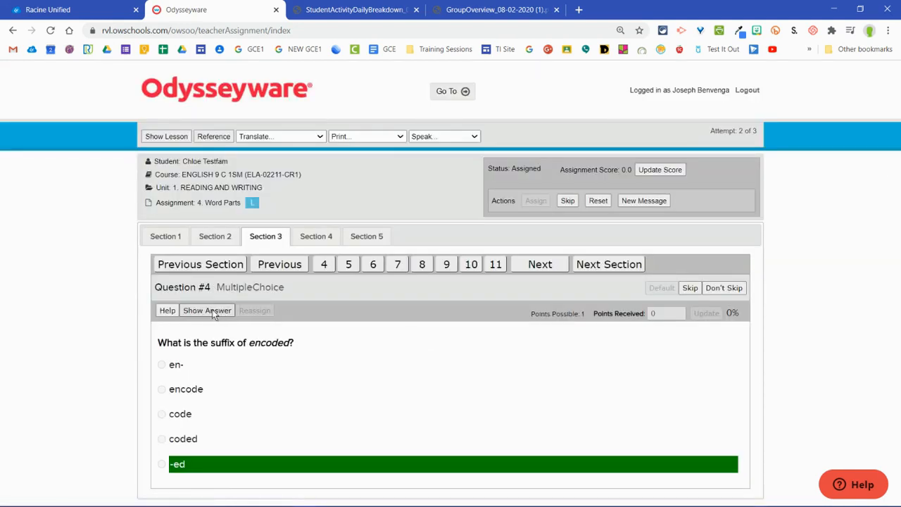
left_click(203, 311)
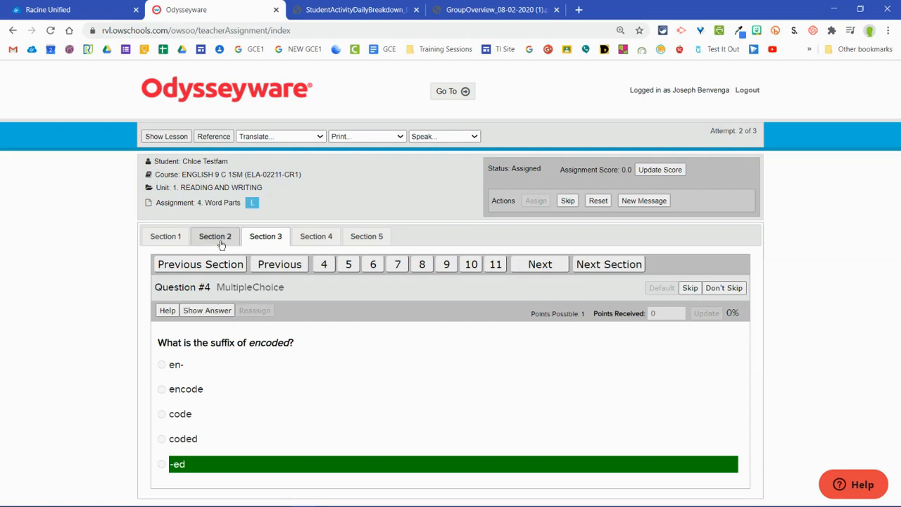
left_click(176, 241)
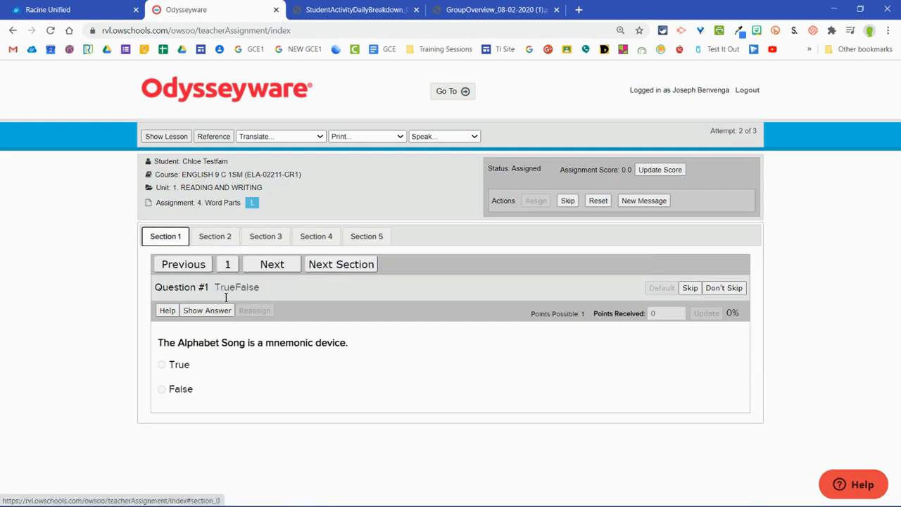
left_click(205, 312)
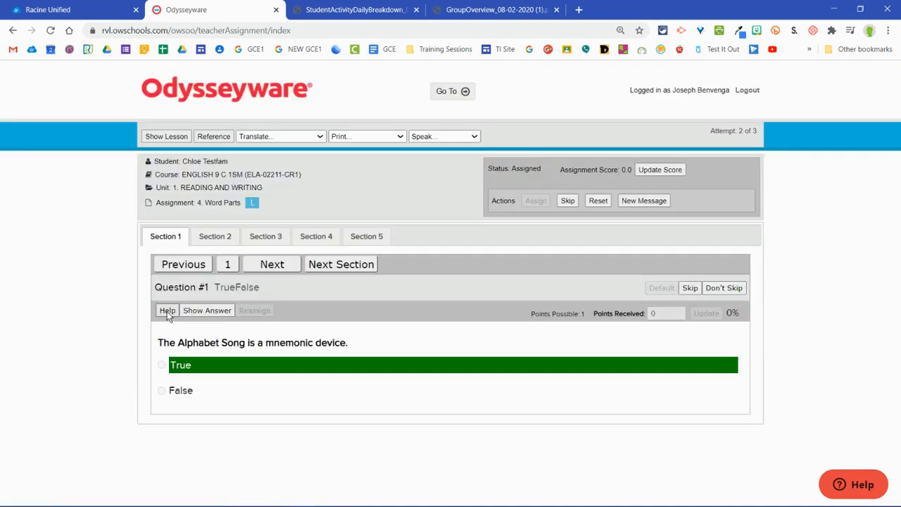
Step: Send the student a help note reading "Mnemonic device is" for Question #1
left_click(168, 311)
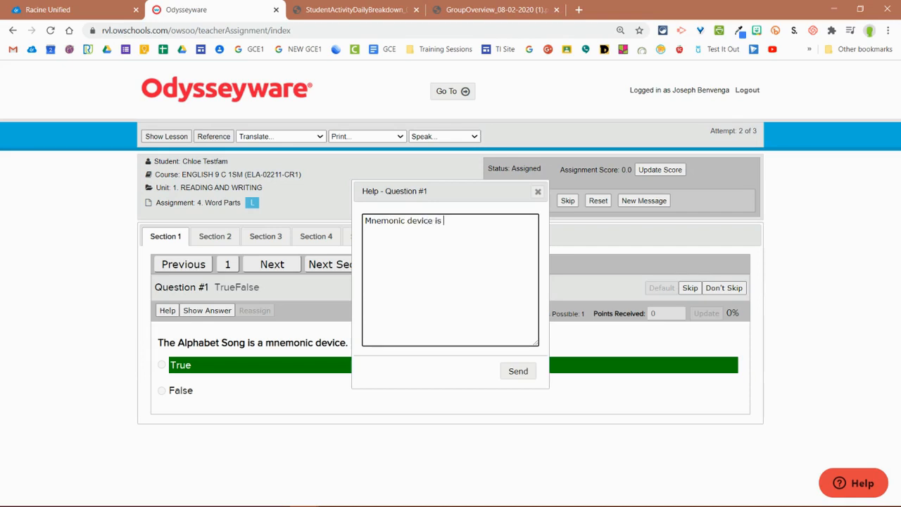
left_click(516, 373)
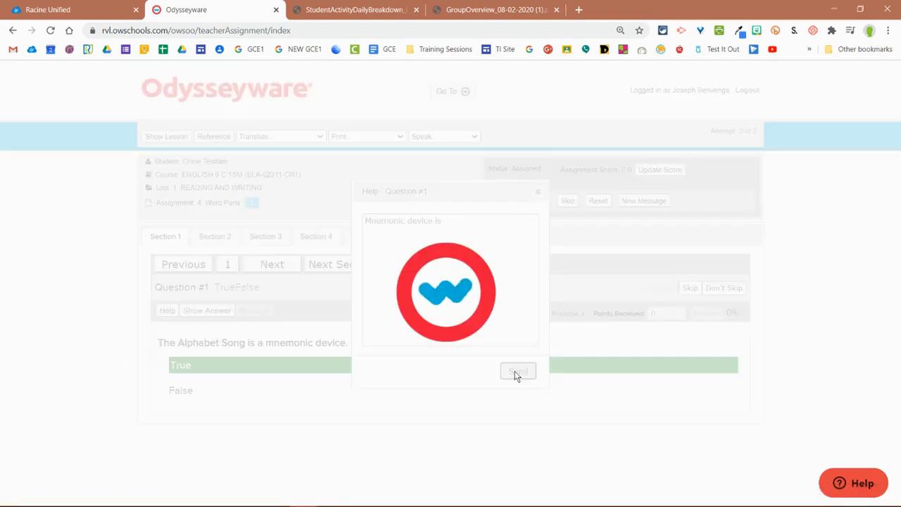
left_click(538, 192)
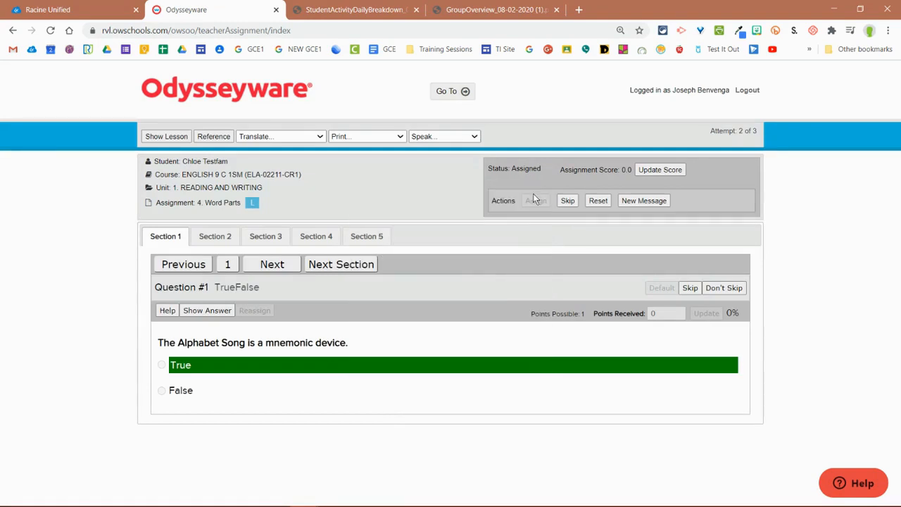
Step: Return to Section 2 and hide the answers to matching Question #2
left_click(215, 236)
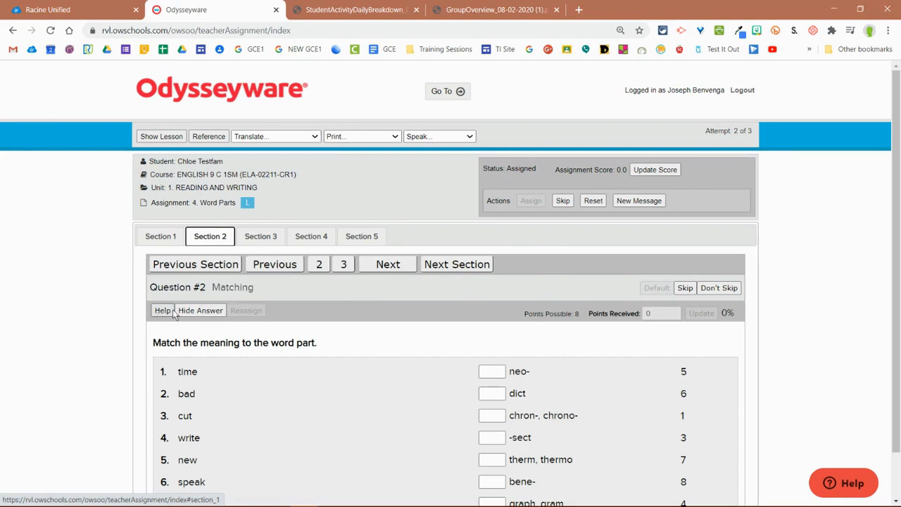
left_click(194, 313)
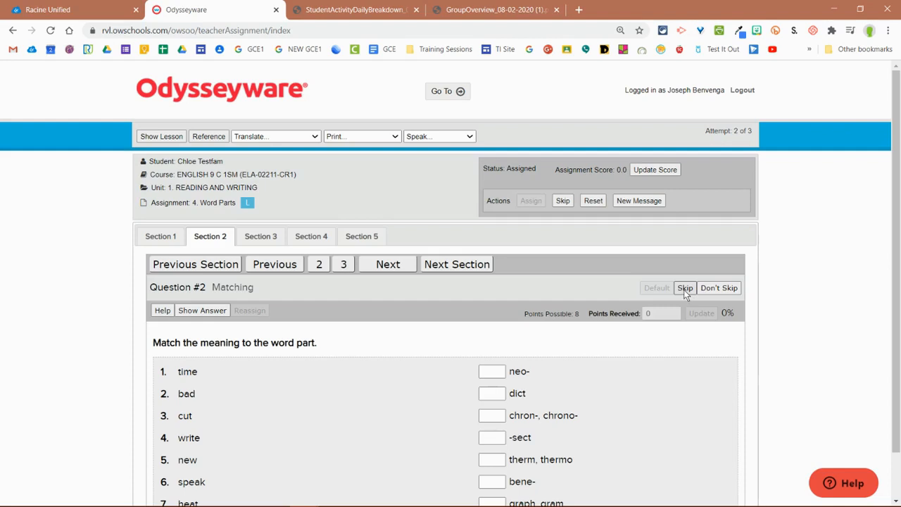
Step: Mark Question #2 as skipped, look over the skipped question, and restore its default setting
left_click(685, 288)
scroll(654, 376, "down", 1)
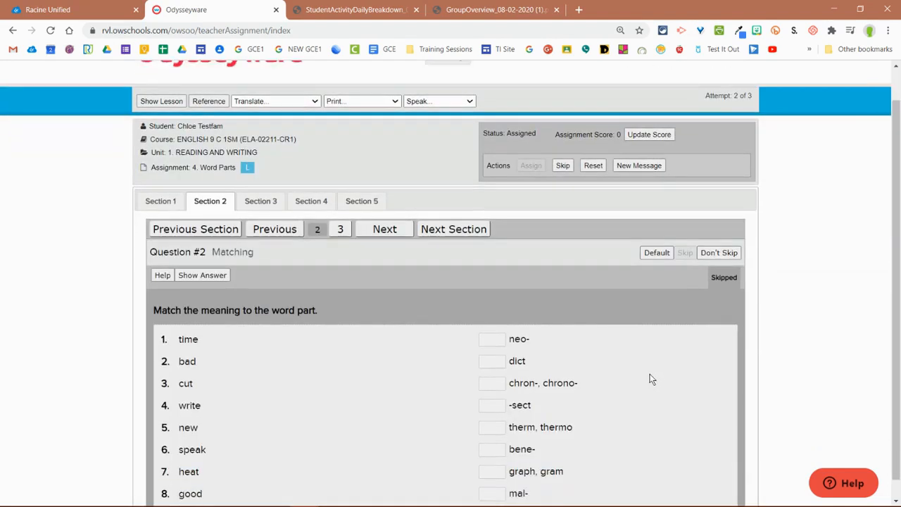
scroll(588, 418, "up", 1)
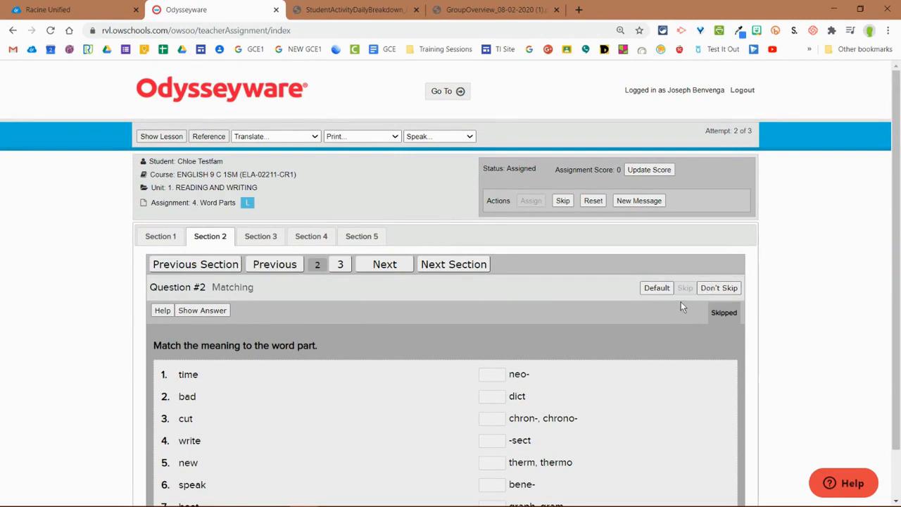
left_click(666, 288)
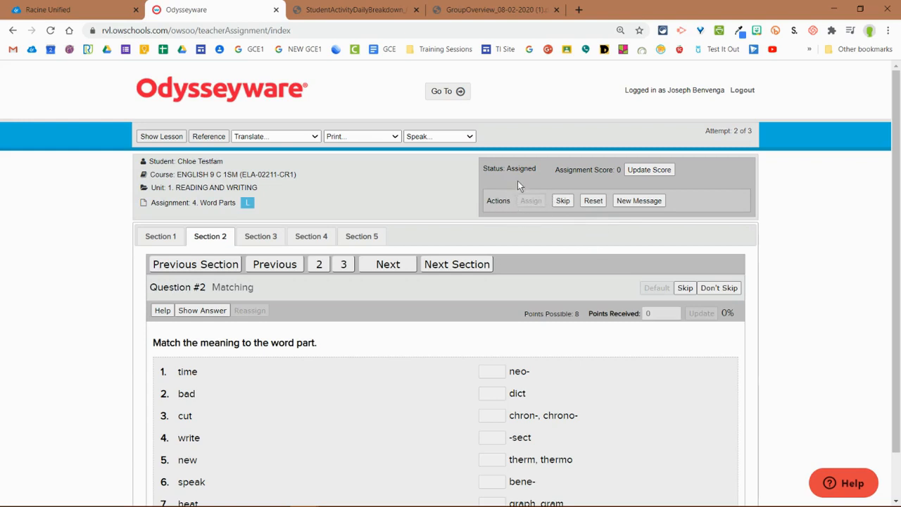
Step: Review the assignment's status and actions, opening a new message form and closing it without sending
left_click_drag(496, 168, 689, 204)
left_click(610, 203)
left_click(648, 201)
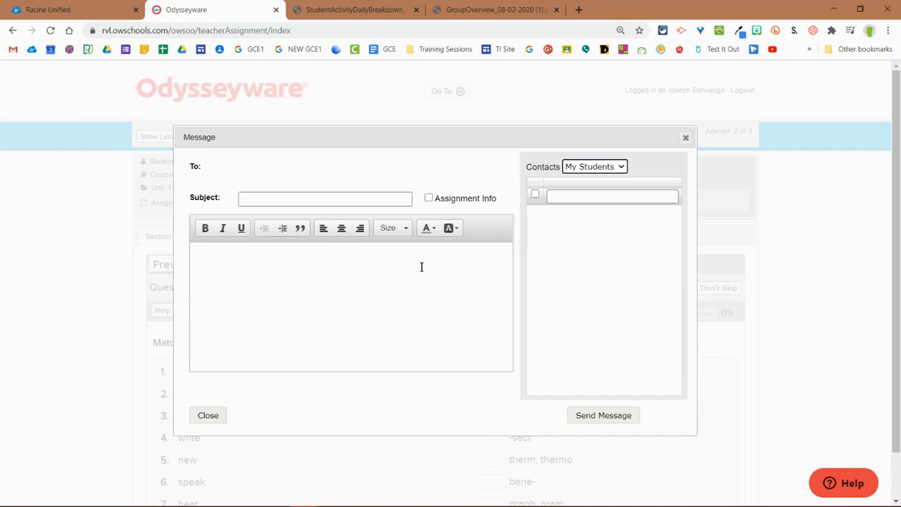
left_click(686, 139)
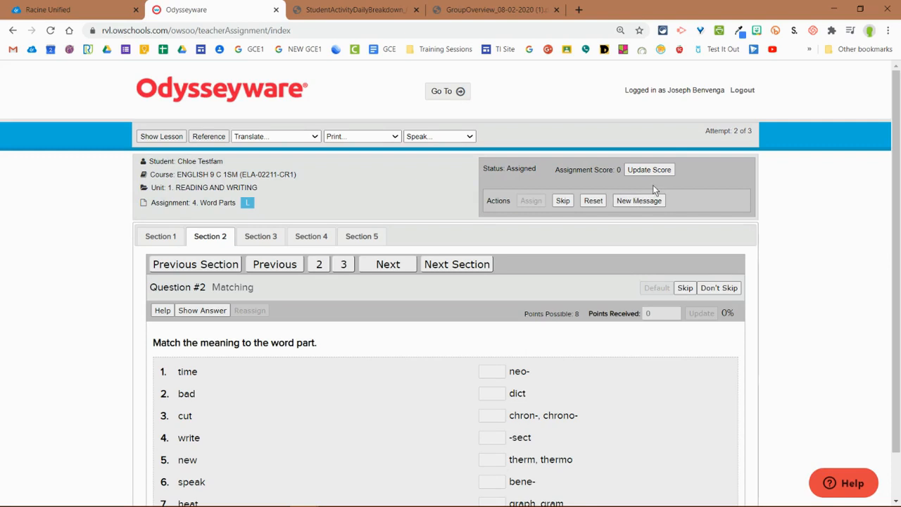
Step: Update the Word Parts assignment score to 72.5
left_click(630, 173)
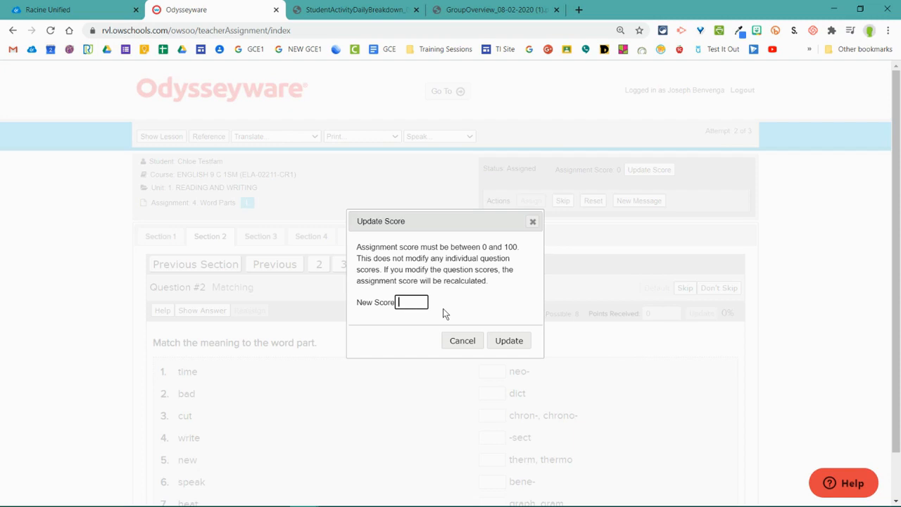
type("72.5")
left_click(520, 345)
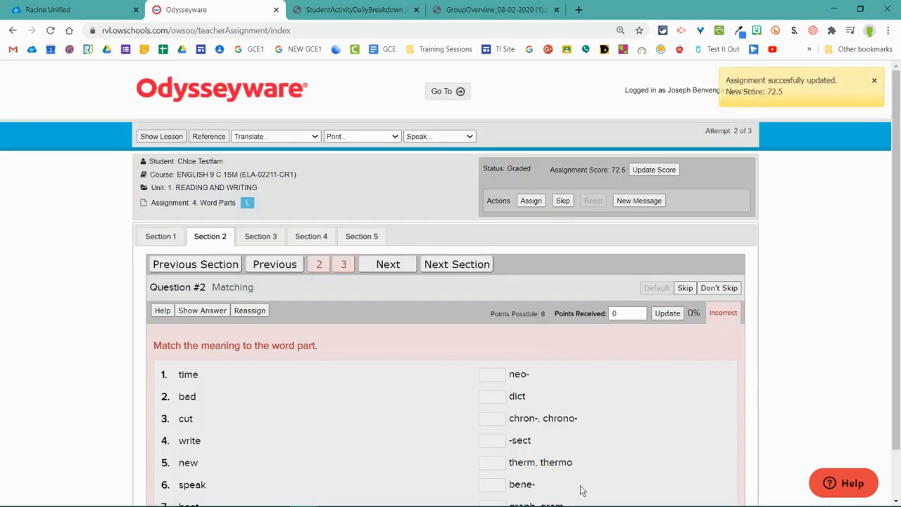
Step: Examine the points possible, points received and marking of the questions across Sections 1 to 4 of Word Parts
scroll(582, 491, "down", 2)
left_click_drag(550, 115, 576, 114)
left_click(608, 116)
scroll(552, 298, "up", 1)
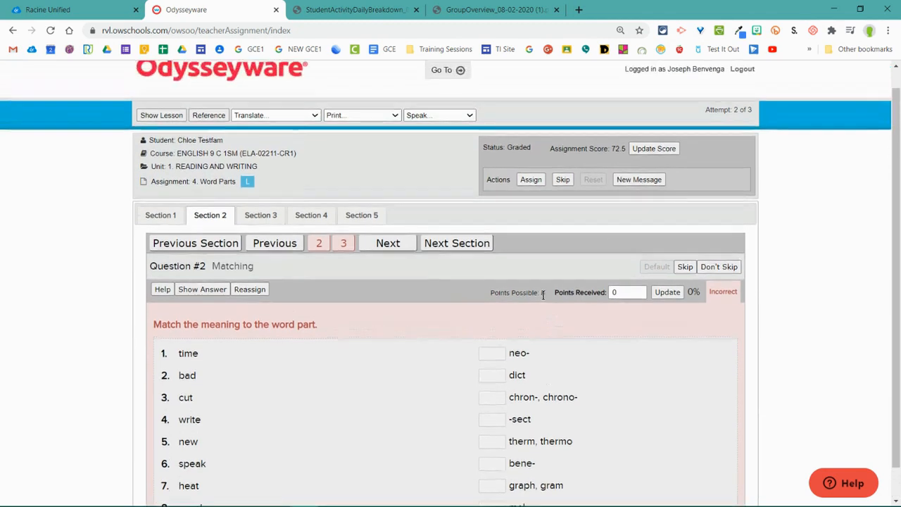
left_click(161, 215)
left_click(217, 239)
left_click(248, 238)
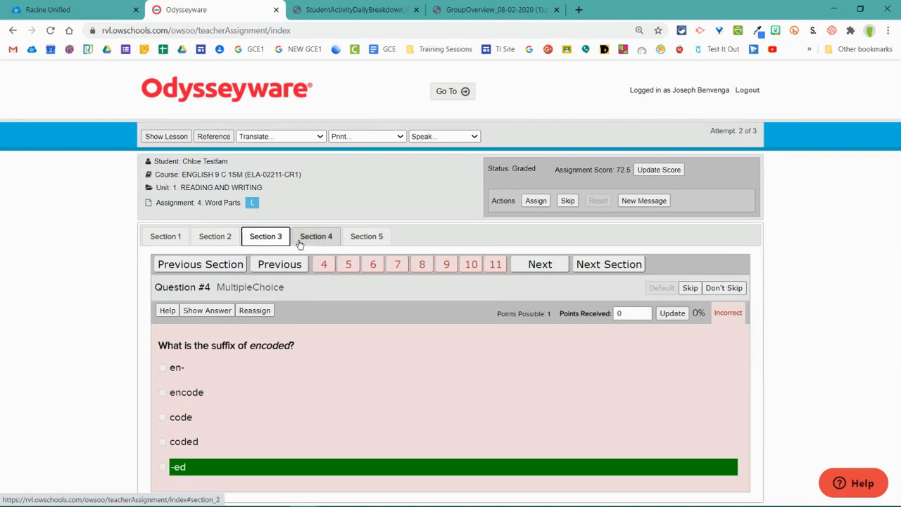
left_click(324, 240)
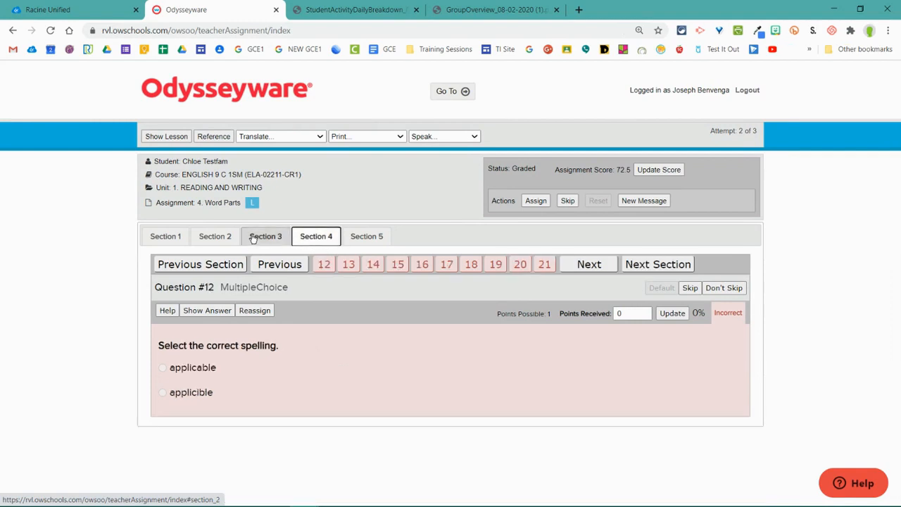
left_click(262, 239)
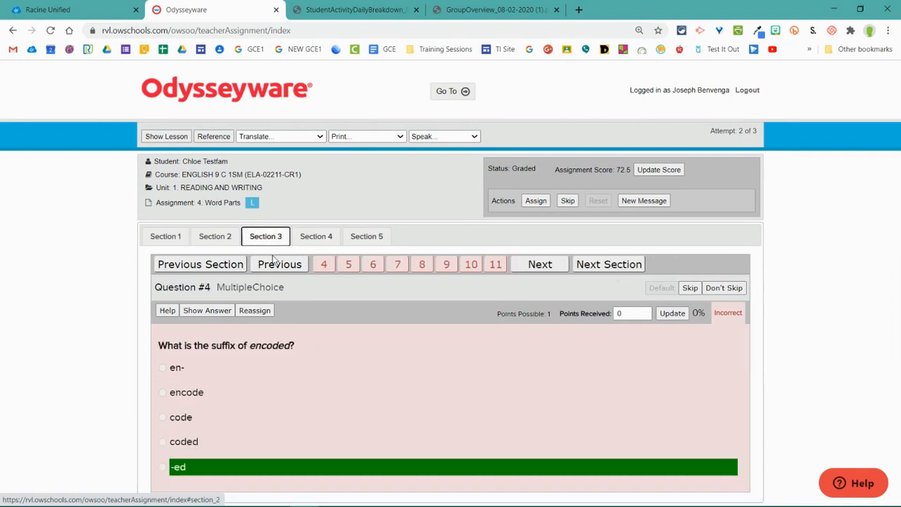
Step: Look through the incorrectly answered questions of Section 3 in Word Parts, from Question #4 to Question #10
left_click(324, 265)
left_click(349, 265)
left_click(373, 266)
left_click(398, 266)
left_click(421, 266)
left_click(446, 265)
left_click(472, 266)
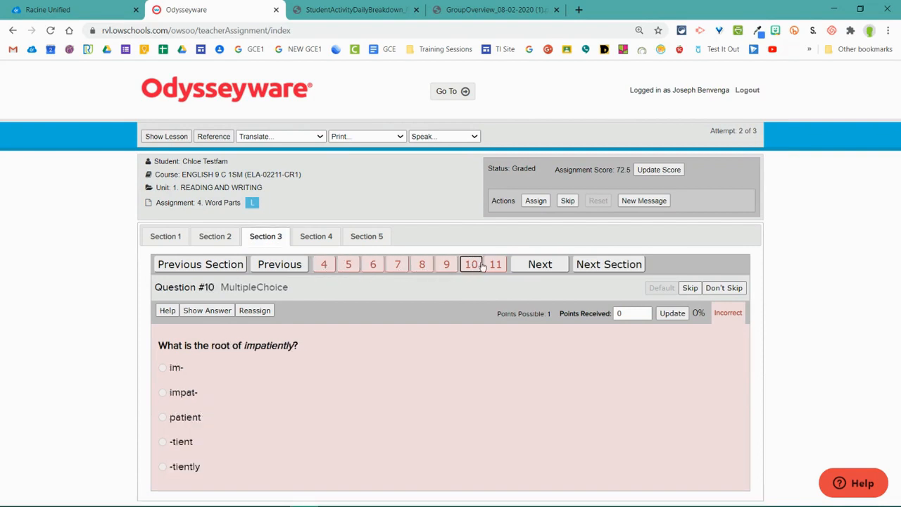
left_click(325, 266)
left_click(348, 265)
left_click(325, 266)
left_click(348, 265)
left_click(371, 265)
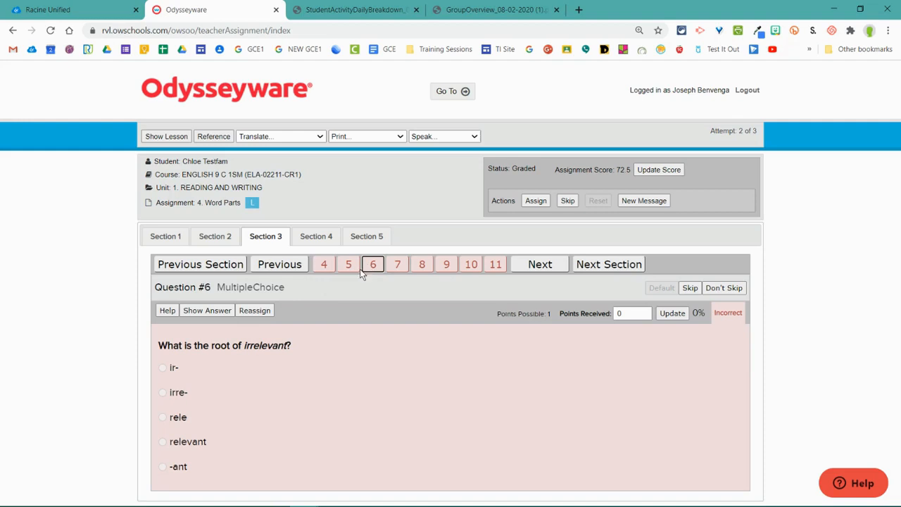
Step: Reassign Questions #4 to #7 in Section 3 of the Word Parts assignment
left_click(323, 269)
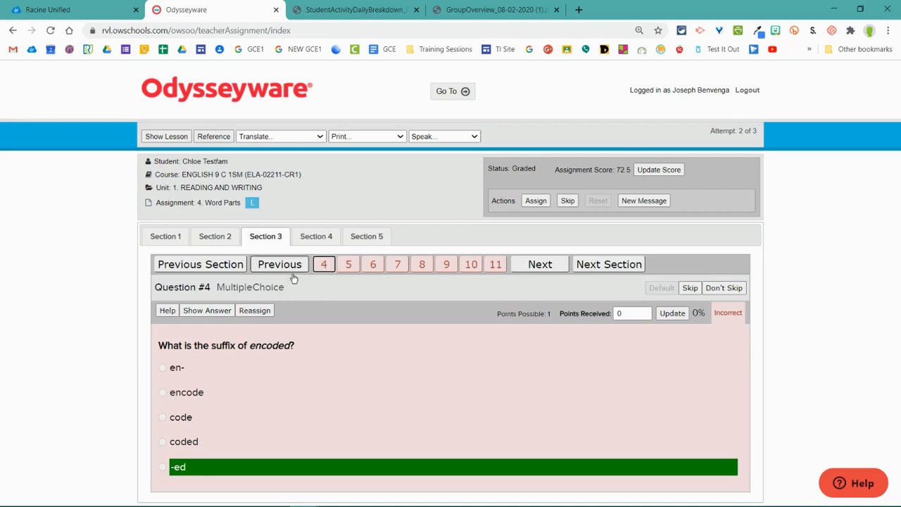
left_click(251, 311)
left_click(348, 264)
left_click(255, 311)
left_click(373, 264)
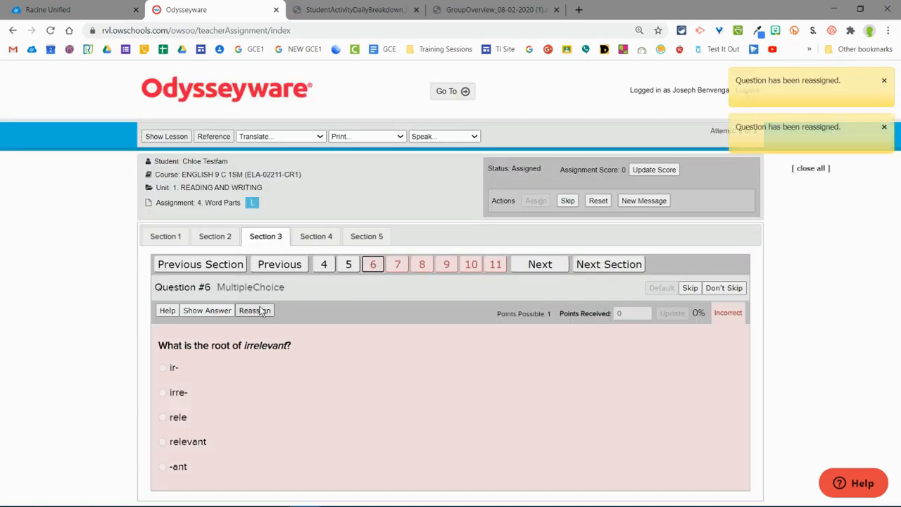
left_click(255, 310)
left_click(390, 266)
left_click(255, 310)
Step: Reassign Questions #8 to #11 in Section 3 of Word Parts and look over the last one
left_click(422, 265)
left_click(254, 311)
left_click(446, 265)
left_click(255, 310)
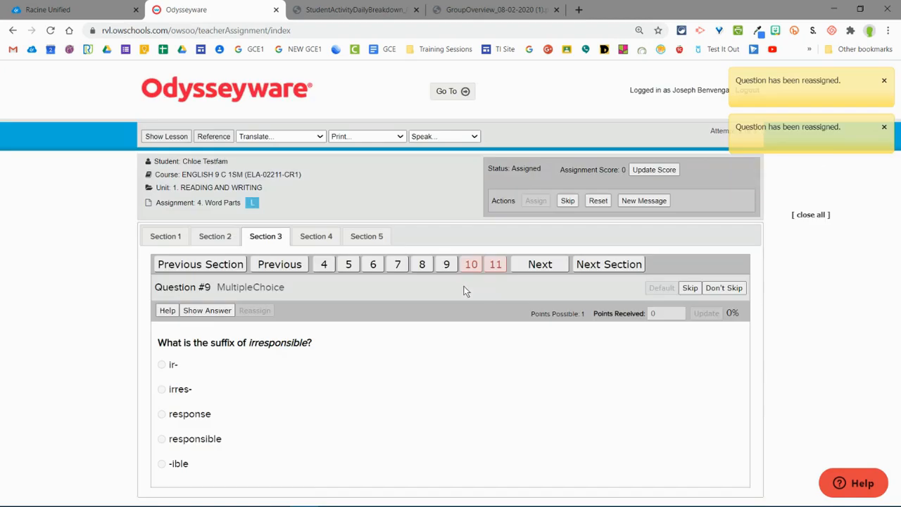
left_click(471, 266)
left_click(254, 310)
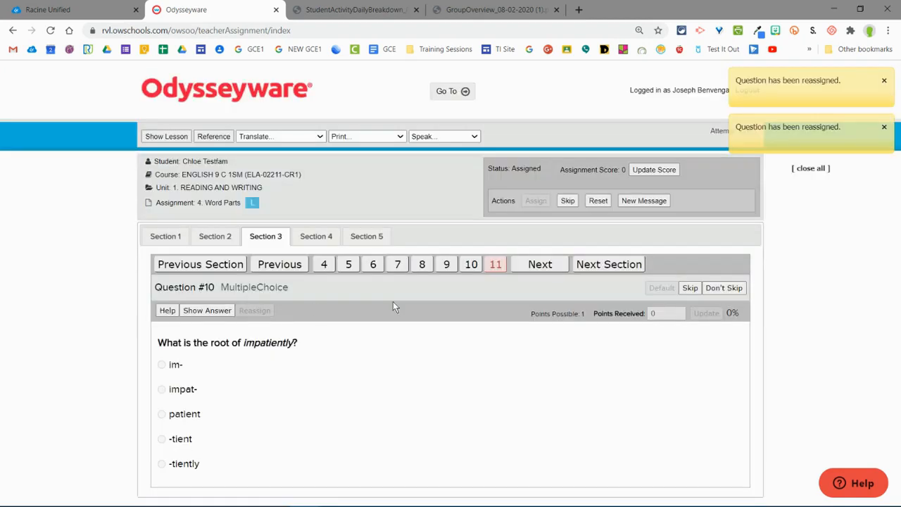
left_click(496, 268)
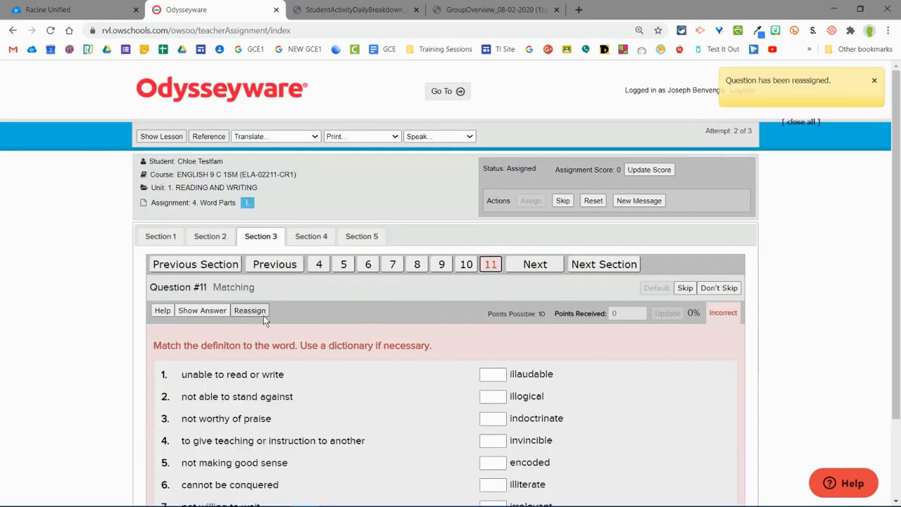
left_click(260, 315)
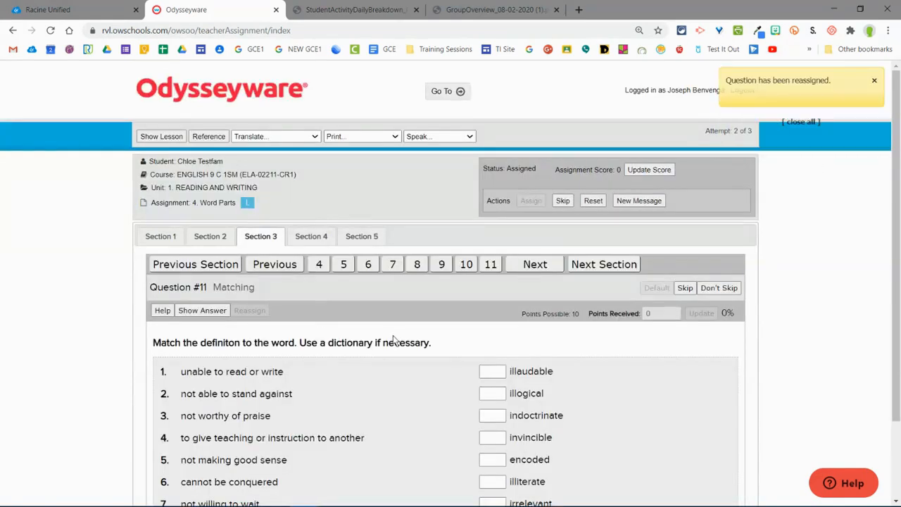
scroll(391, 353, "down", 2)
scroll(396, 386, "up", 2)
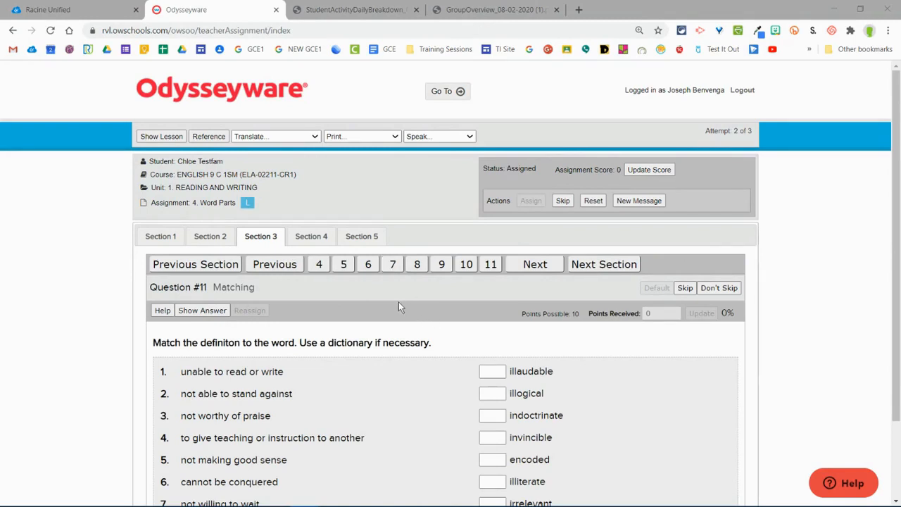
Step: Show the Understanding Word Parts lesson content and examine its text down to the section's questions
left_click(161, 138)
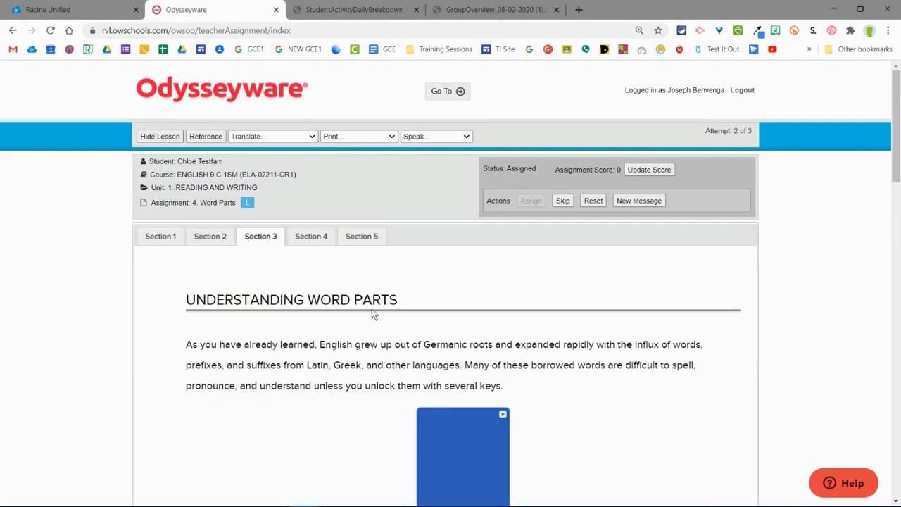
left_click(164, 139)
left_click(163, 140)
left_click(172, 142)
left_click(173, 142)
scroll(288, 240, "down", 5)
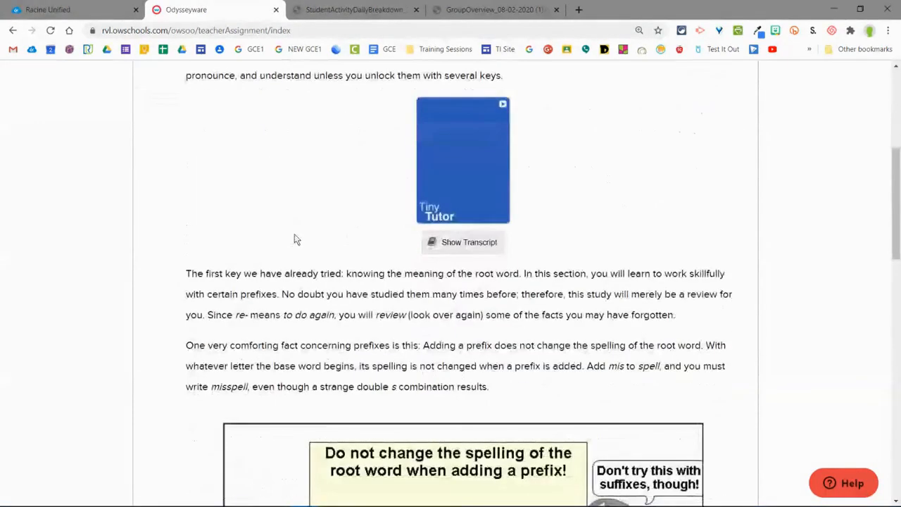
scroll(295, 236, "down", 15)
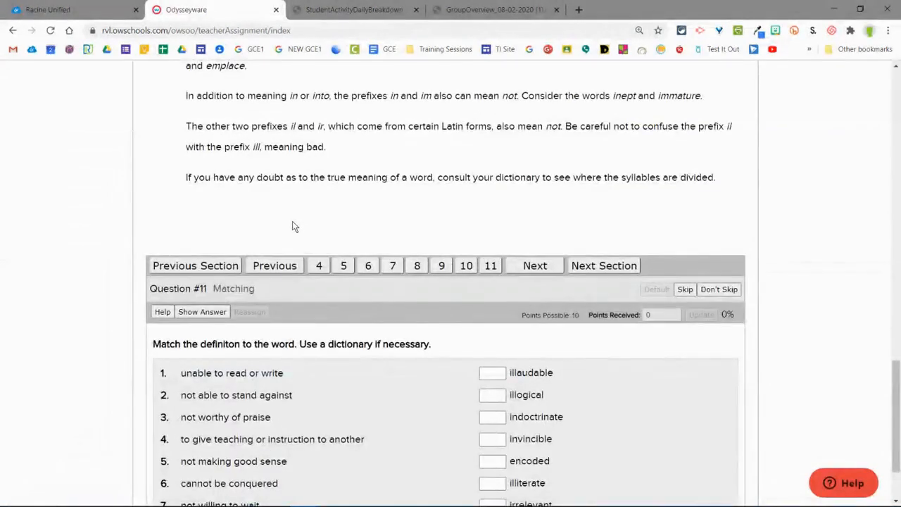
scroll(286, 229, "up", 4)
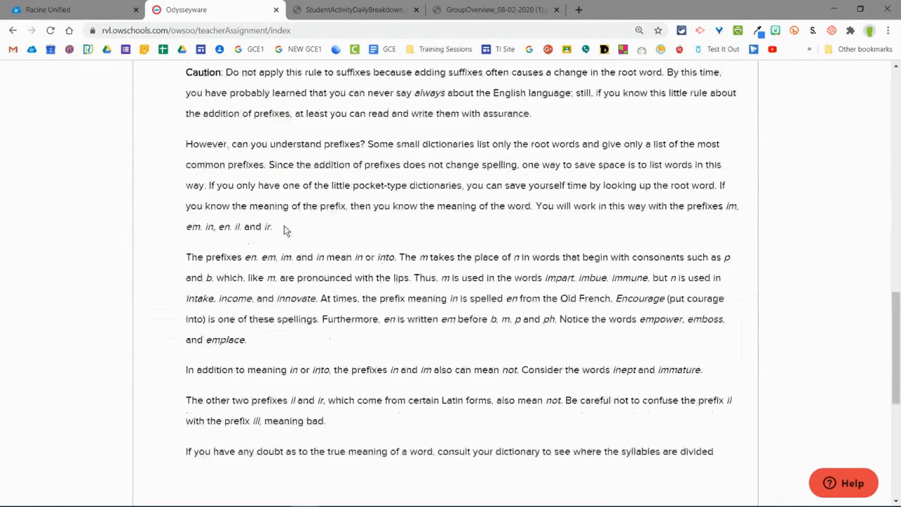
scroll(289, 225, "up", 10)
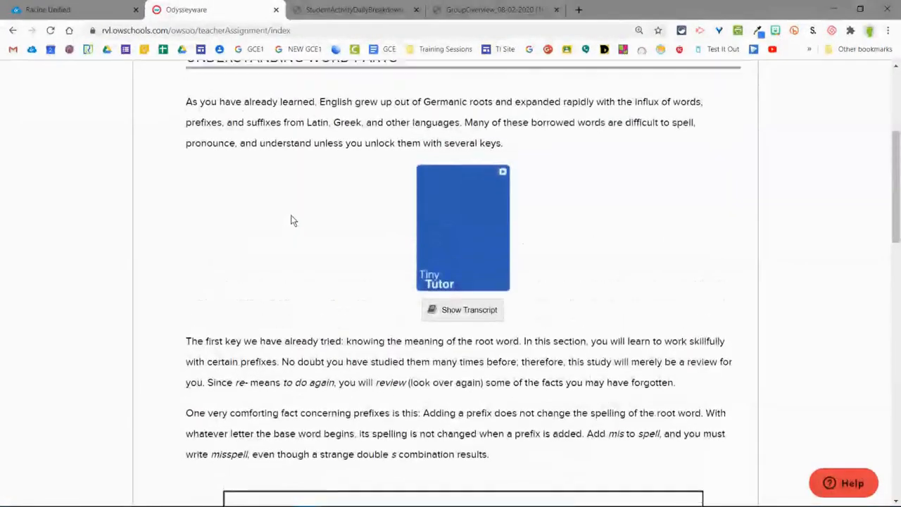
scroll(294, 224, "up", 3)
scroll(293, 221, "down", 4)
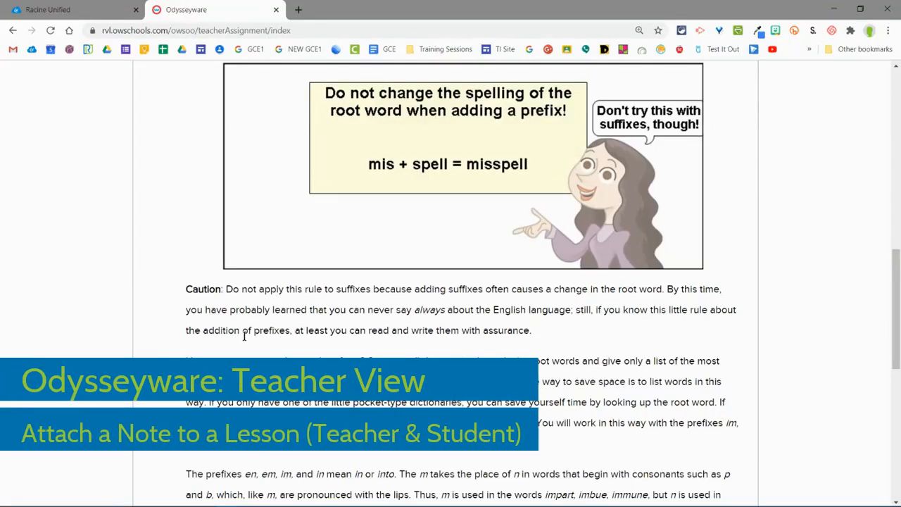
Step: Open a blank note beside the lesson's opening paragraph and delete it without saving
scroll(240, 336, "up", 7)
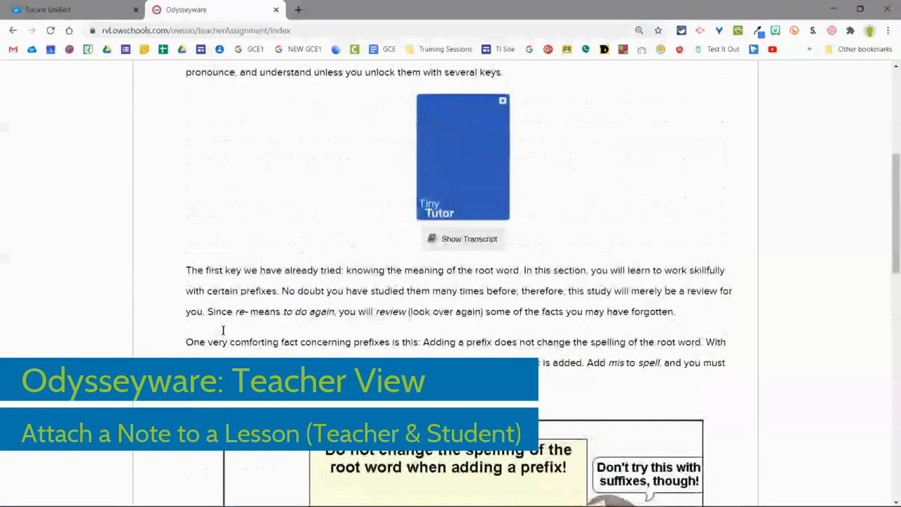
scroll(218, 333, "up", 3)
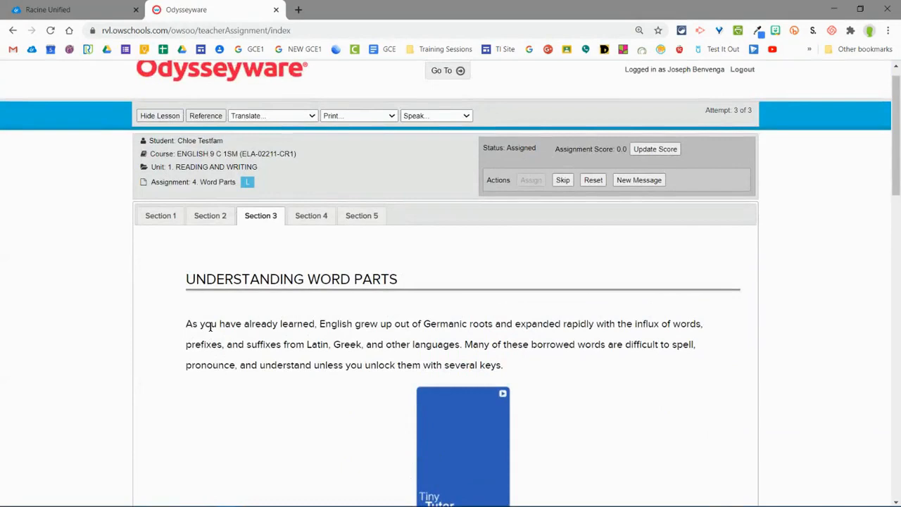
mouse_move(172, 279)
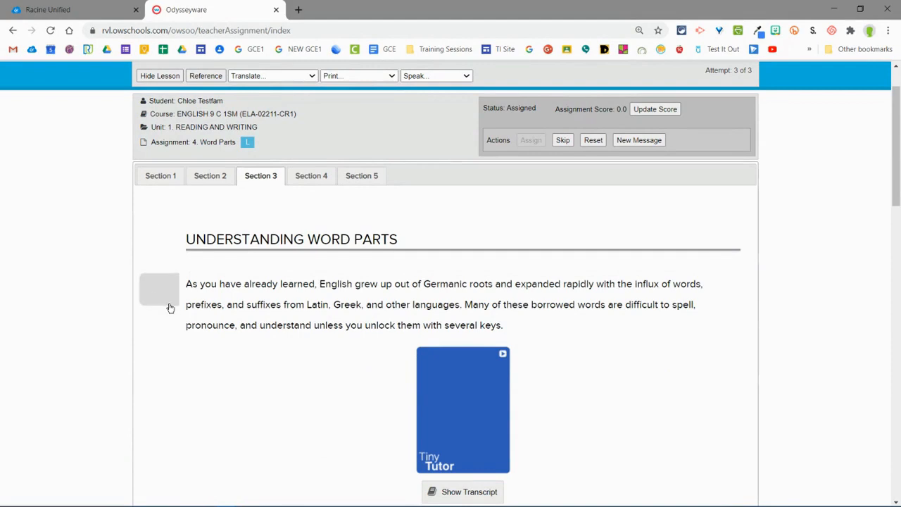
left_click(152, 292)
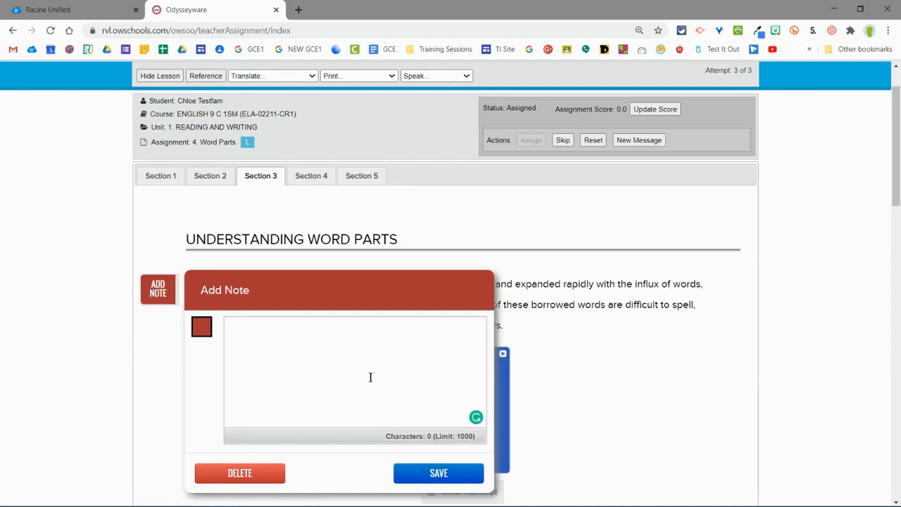
left_click(265, 468)
Step: Attach and save the note "Important section." beside the paragraph beginning "The first key we have already tried"
scroll(283, 388, "down", 4)
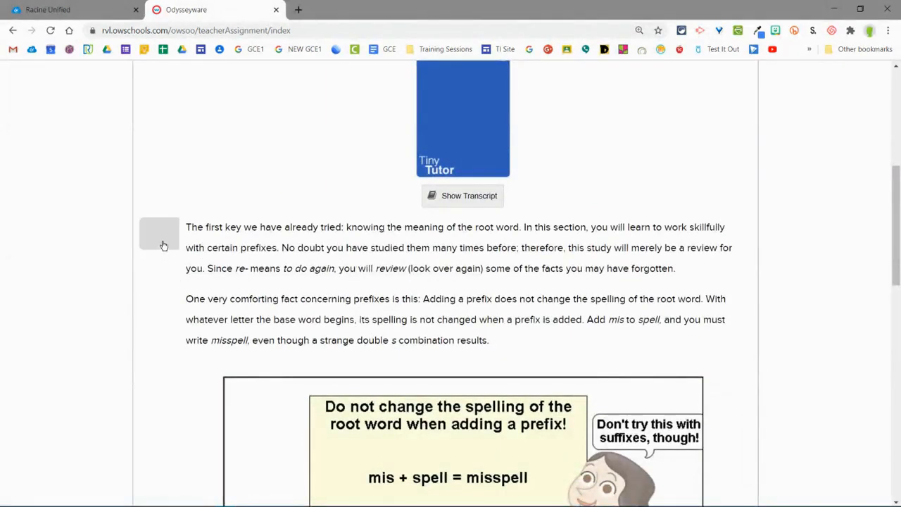
left_click(160, 234)
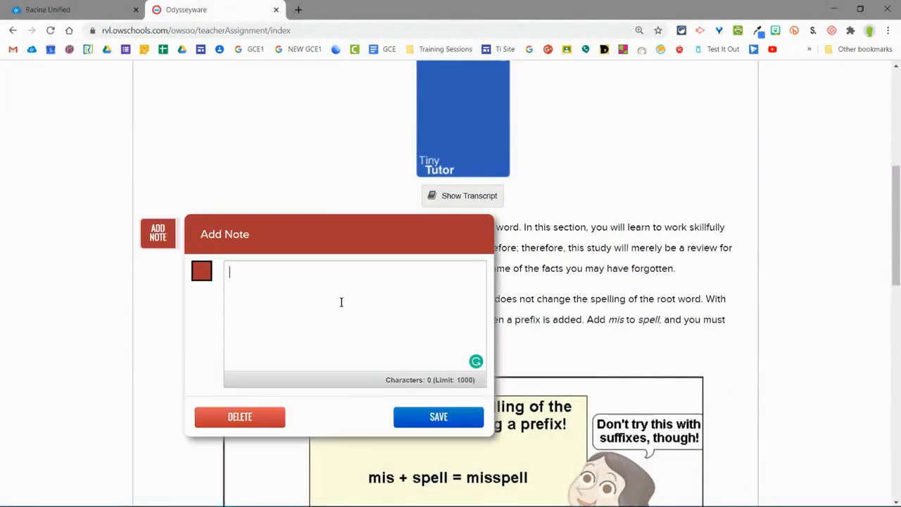
type("Important section.")
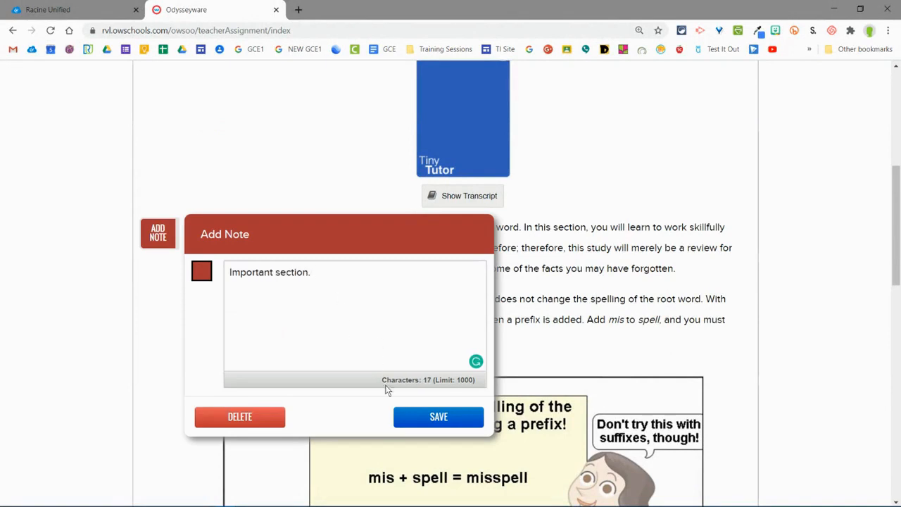
left_click(412, 416)
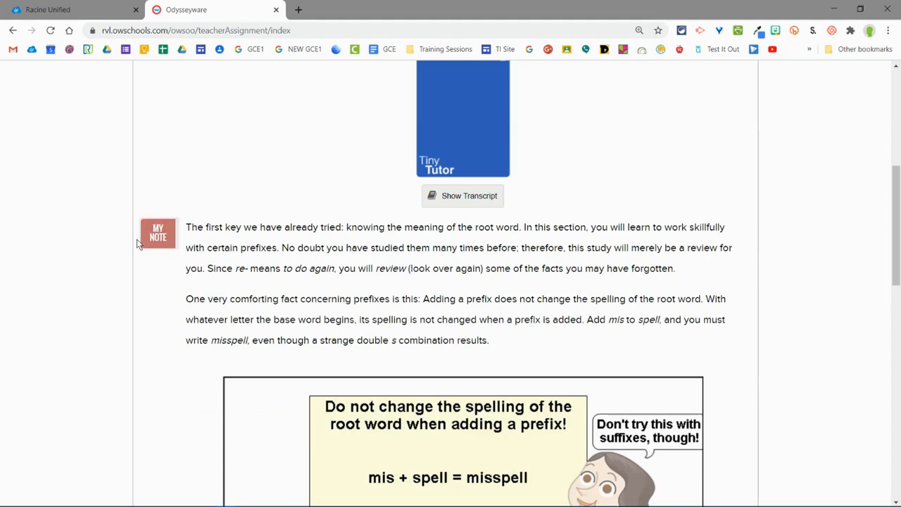
Step: Open a blank note beside the paragraph beginning "However, can you understand prefixes?" and delete it
scroll(163, 318, "down", 5)
left_click(153, 328)
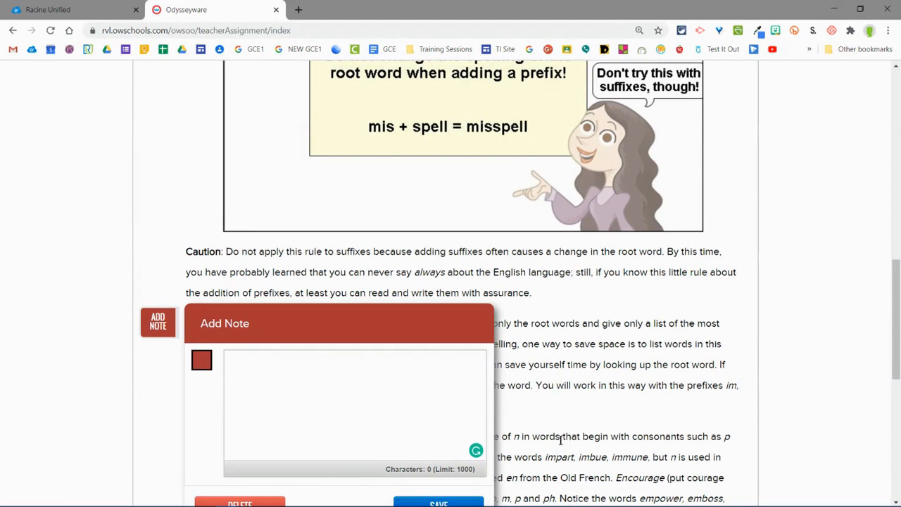
left_click(280, 498)
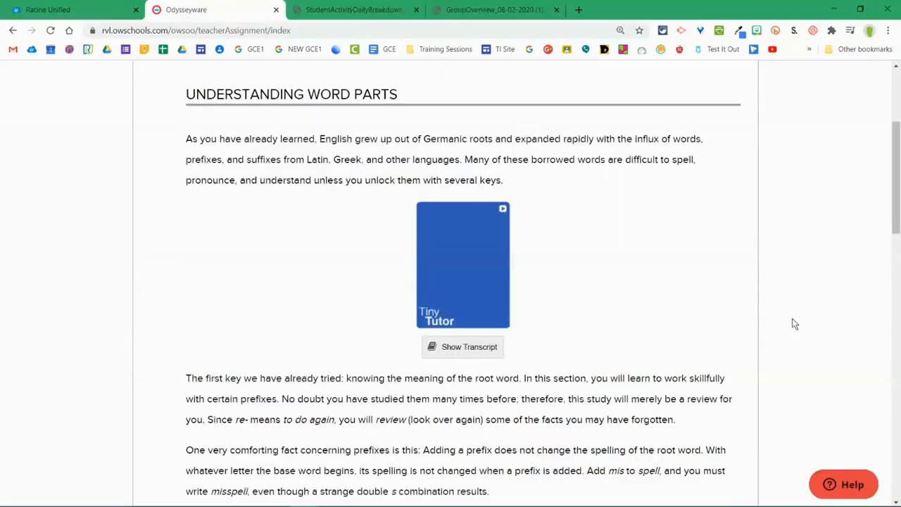
Step: Return to the gradebook and open the student's 7. Essay: Persuasion assignment in the Reading and Writing unit
scroll(792, 321, "up", 3)
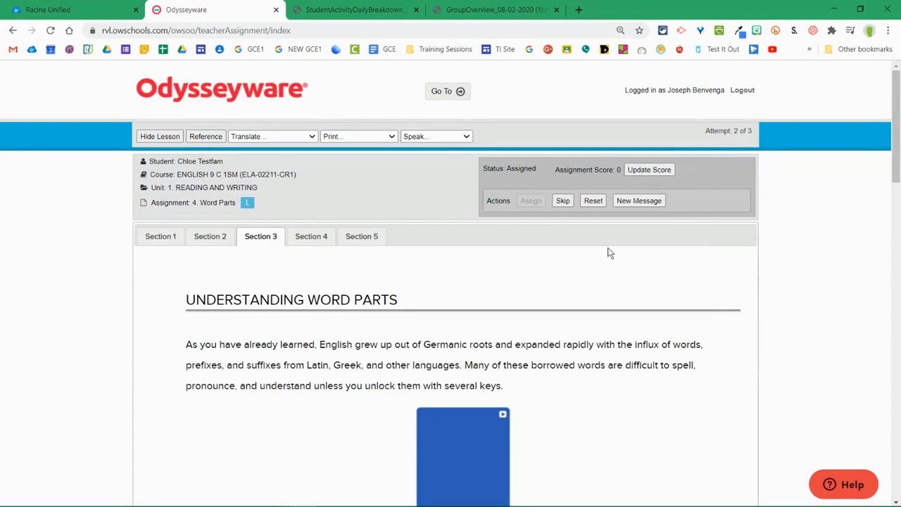
left_click(439, 93)
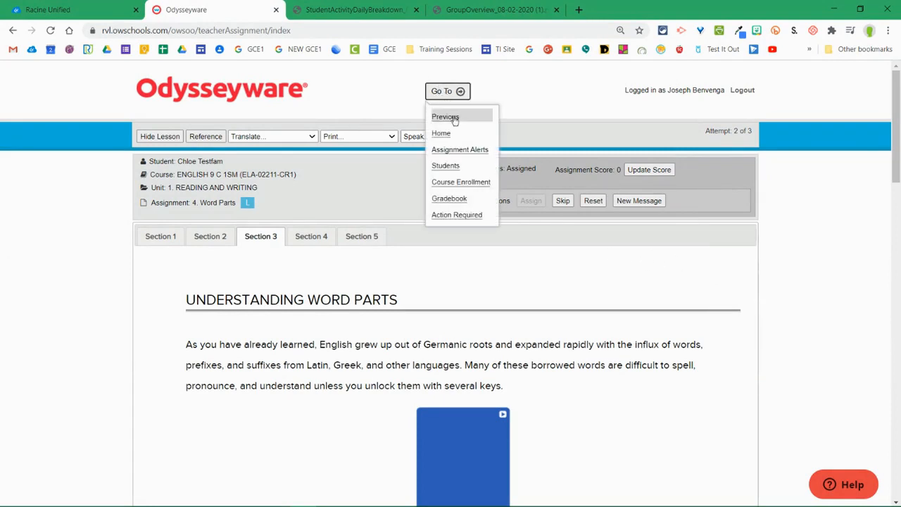
left_click(455, 199)
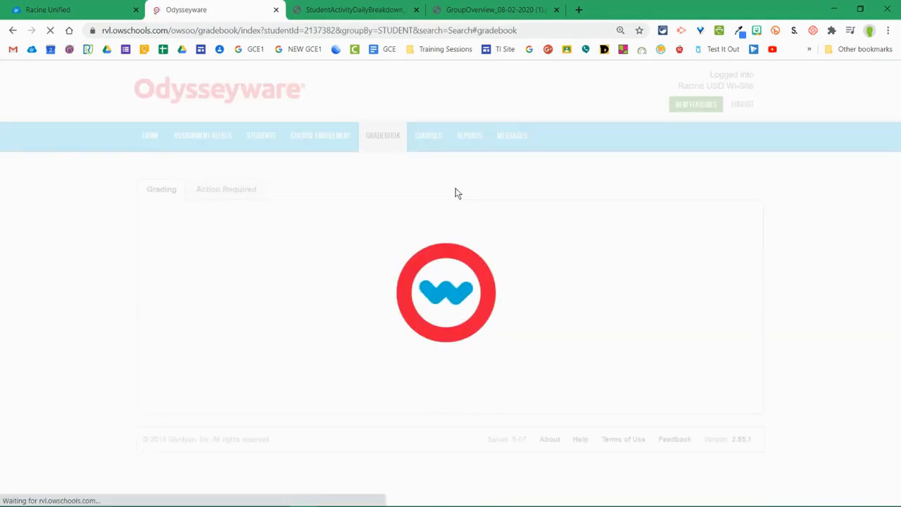
scroll(396, 219, "down", 3)
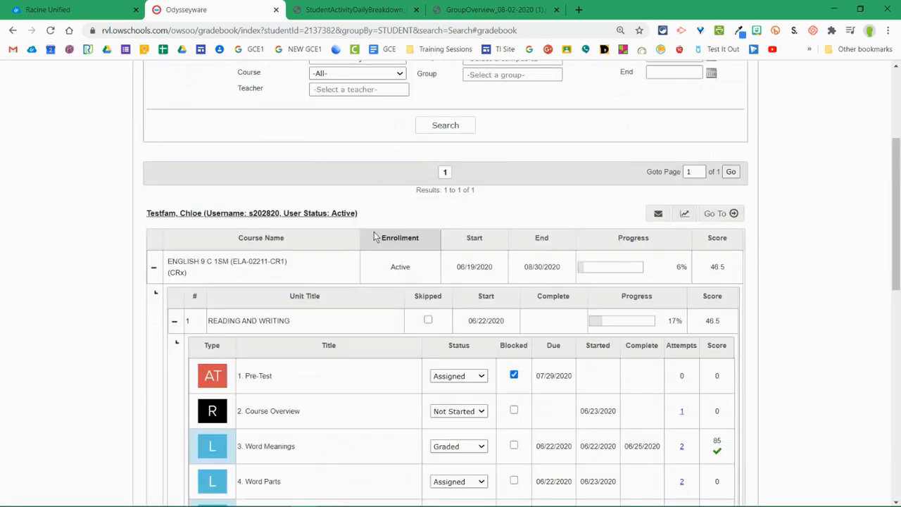
scroll(375, 240, "down", 3)
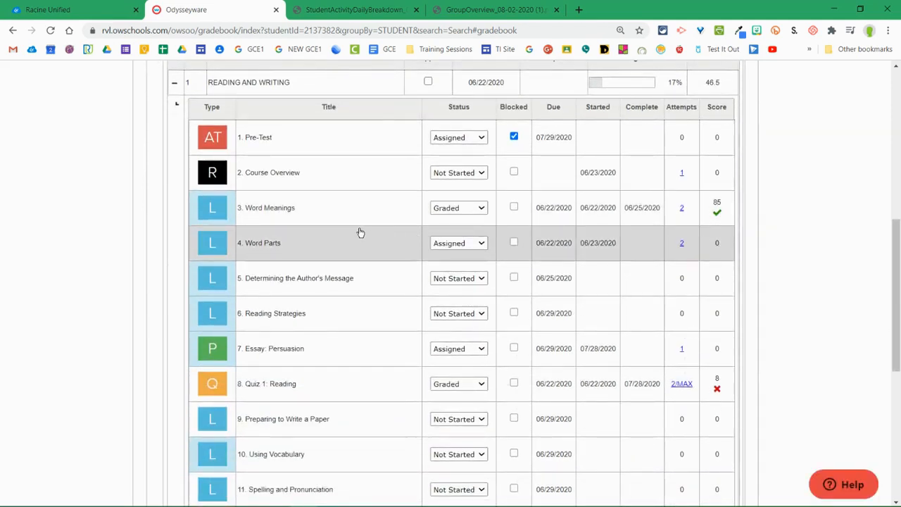
scroll(346, 272, "down", 1)
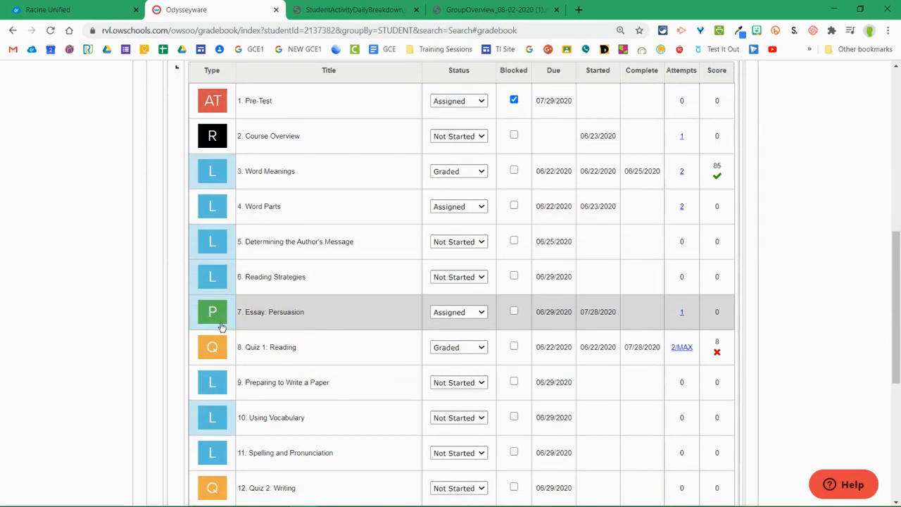
left_click(303, 319)
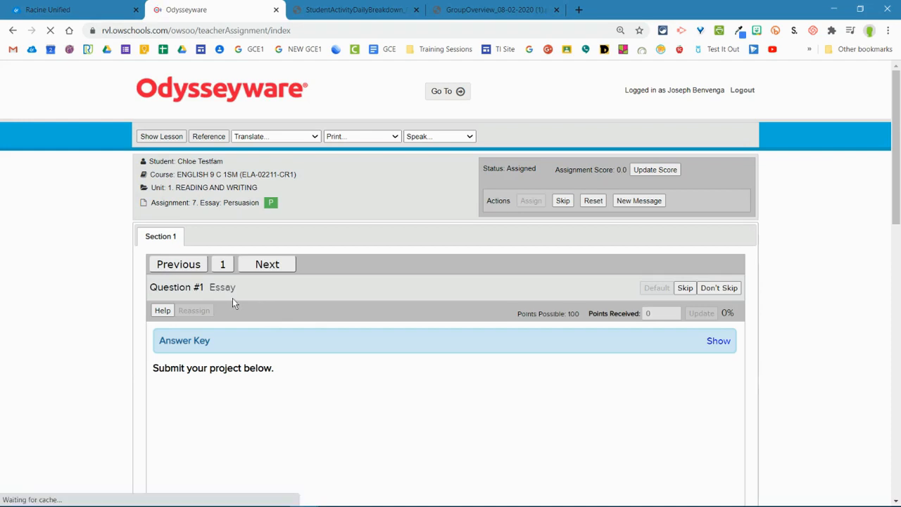
Step: Show the lesson content of Essay: Persuasion and examine its instructions down to the essay submission area
scroll(226, 299, "down", 1)
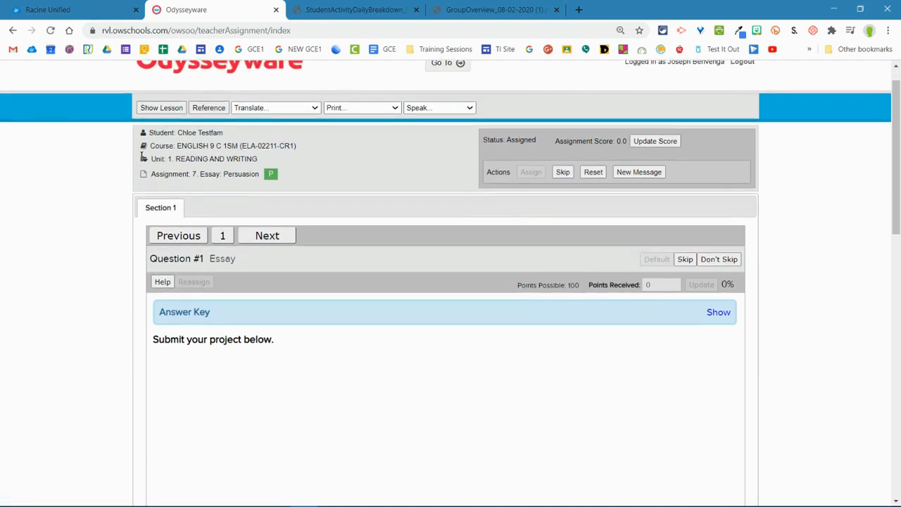
left_click(157, 108)
scroll(267, 279, "down", 6)
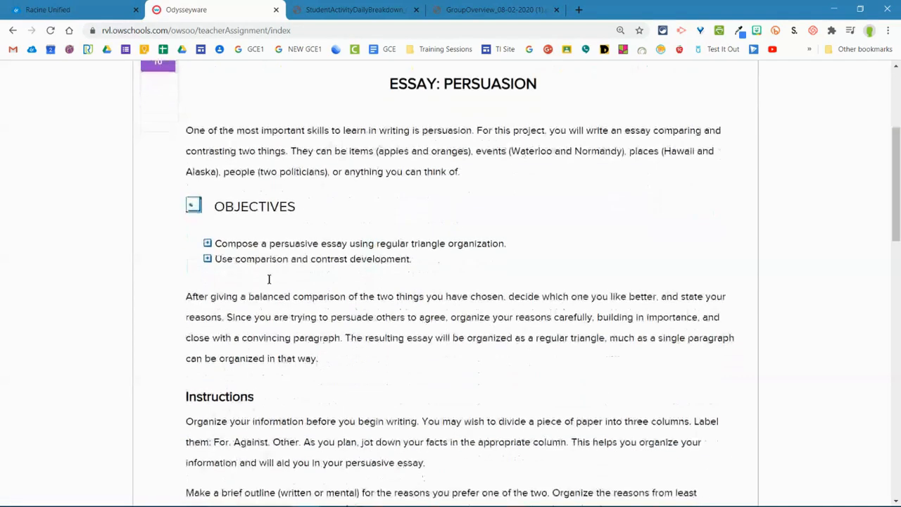
scroll(268, 280, "down", 6)
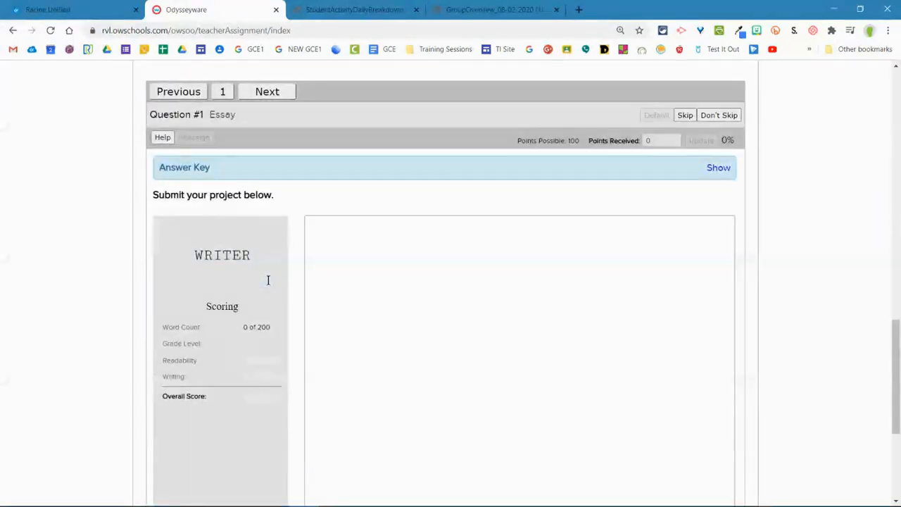
Step: Show the essay question's answer key, examine its teacher note and the Writer scoring area, and hide the key again
scroll(281, 201, "down", 3)
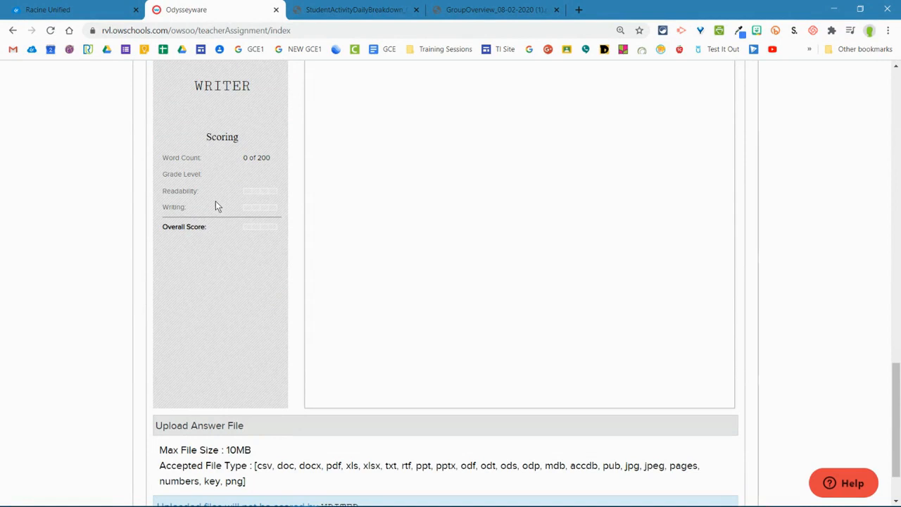
scroll(225, 229, "up", 5)
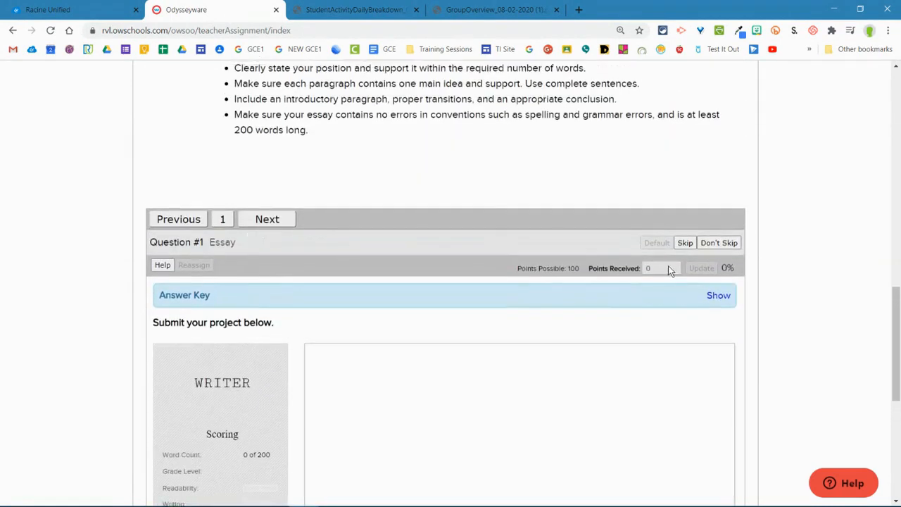
scroll(632, 283, "down", 3)
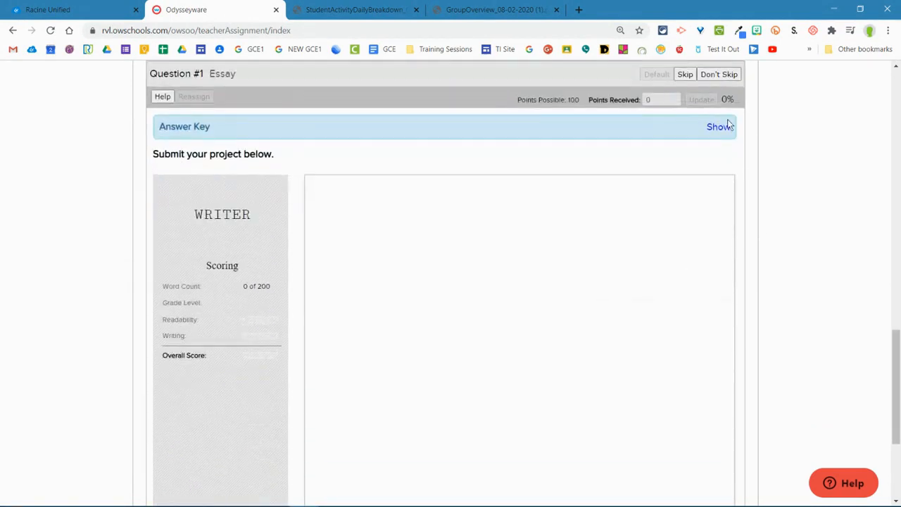
left_click(721, 127)
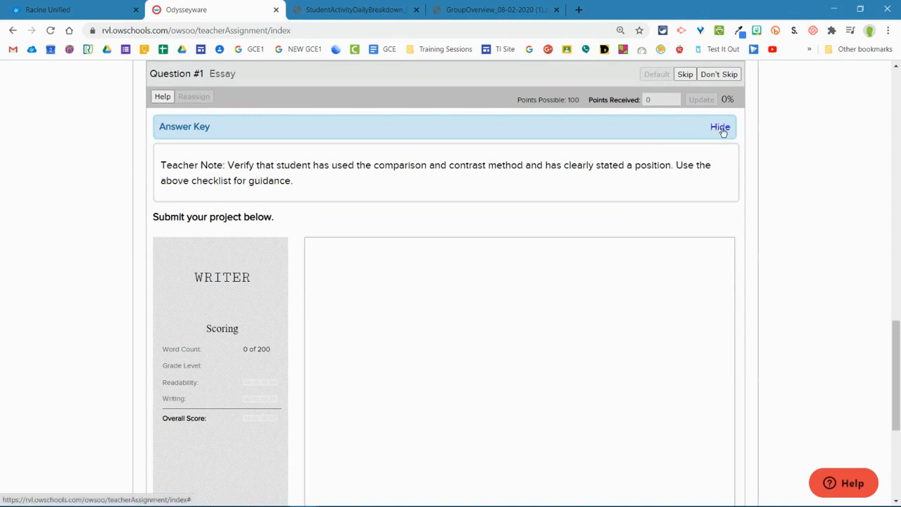
scroll(721, 134, "down", 2)
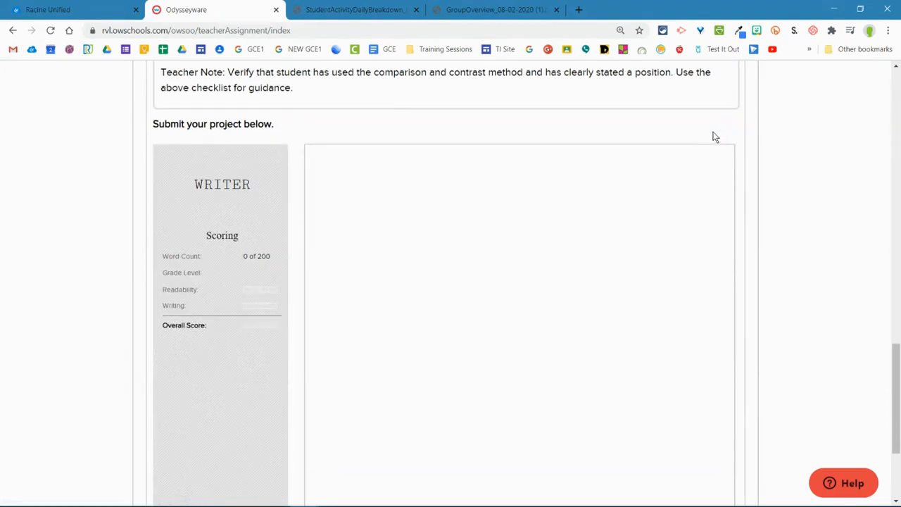
scroll(715, 138, "up", 2)
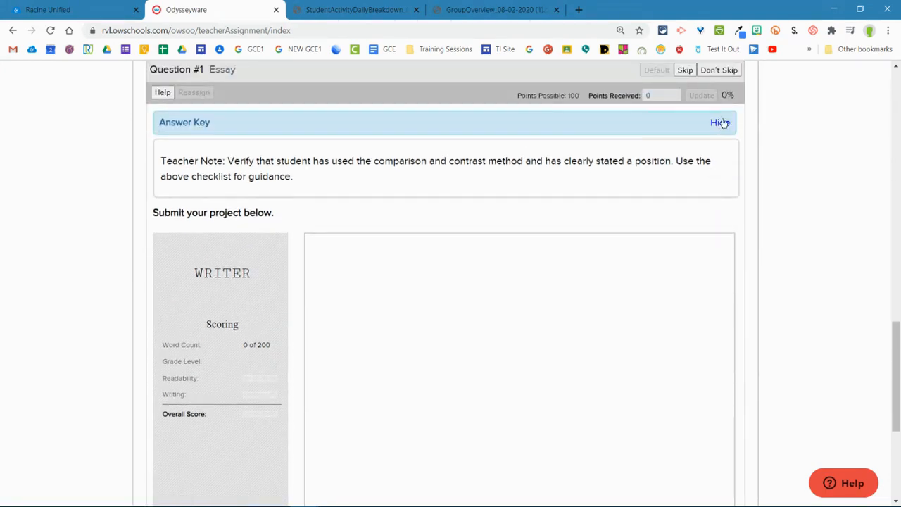
left_click(722, 122)
Step: Return to the gradebook and open the student's 8. Quiz 1: Reading assignment in the Reading and Writing unit
scroll(651, 152, "up", 3)
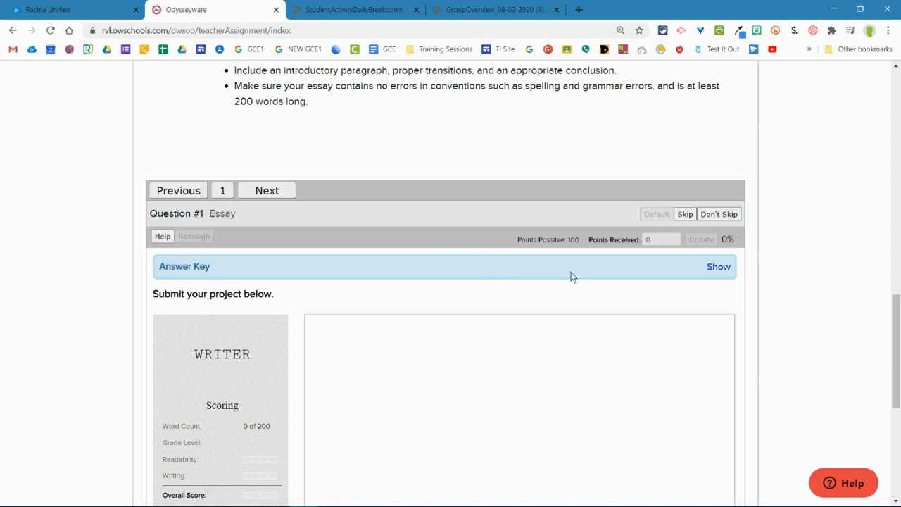
scroll(571, 272, "up", 3)
scroll(574, 282, "up", 10)
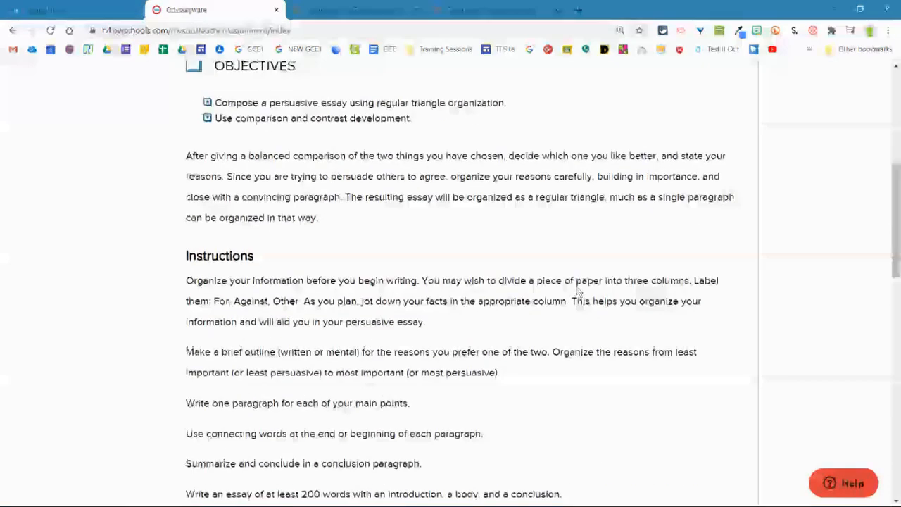
left_click(448, 96)
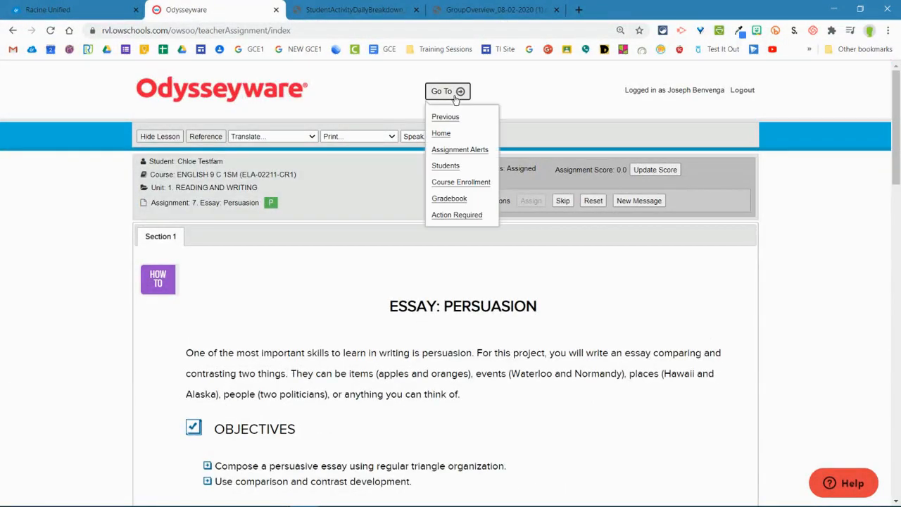
left_click(448, 199)
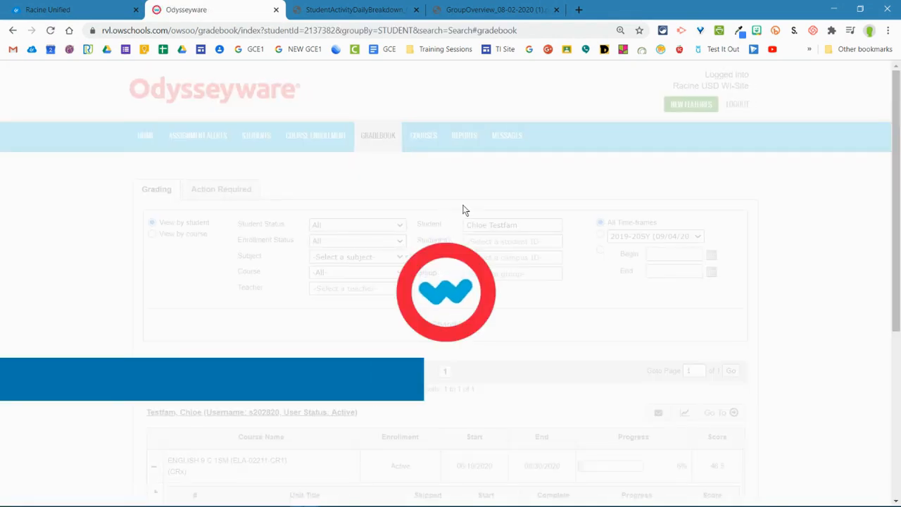
scroll(458, 208, "down", 5)
scroll(452, 211, "down", 5)
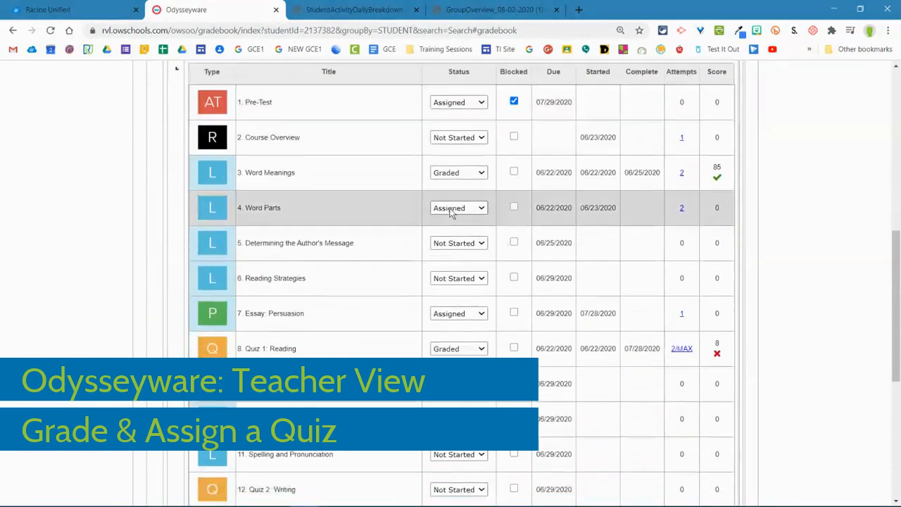
scroll(419, 210, "up", 1)
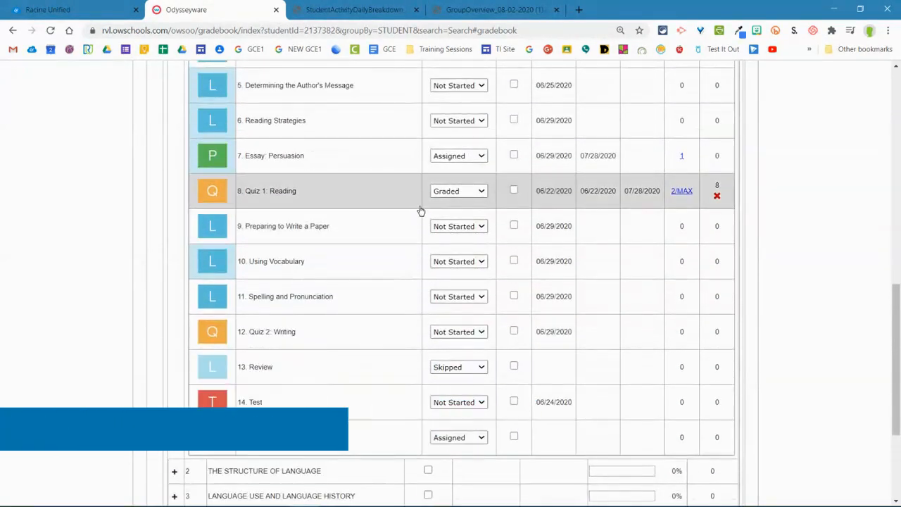
scroll(215, 210, "up", 1)
scroll(218, 210, "up", 1)
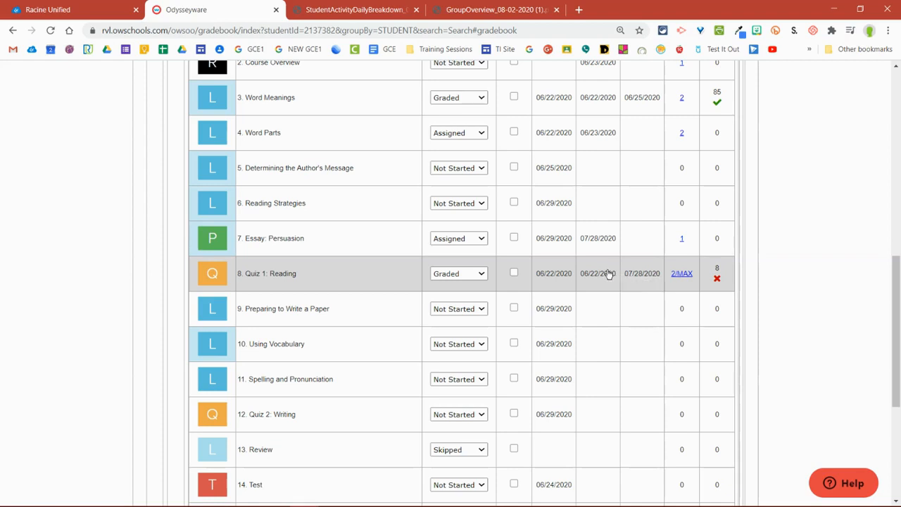
left_click(319, 287)
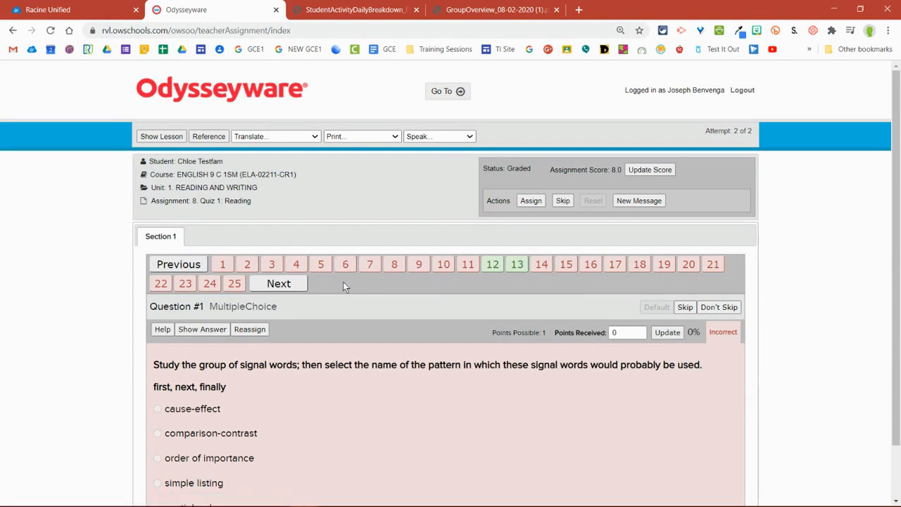
Step: Look through the quiz's correctly answered questions 12 and 13, and incorrect questions 1 to 4, 7 and 8
left_click(493, 266)
left_click(521, 270)
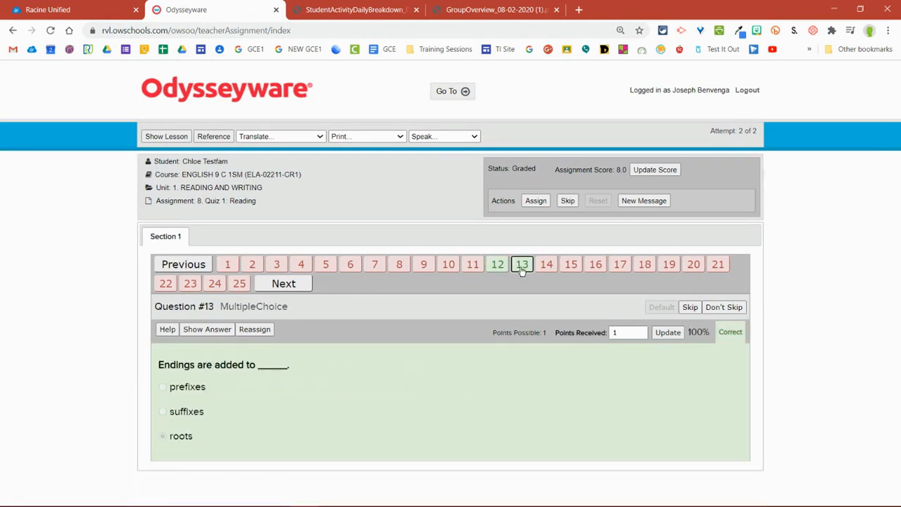
left_click(227, 266)
left_click(250, 267)
left_click(271, 268)
left_click(296, 268)
left_click(371, 269)
left_click(396, 268)
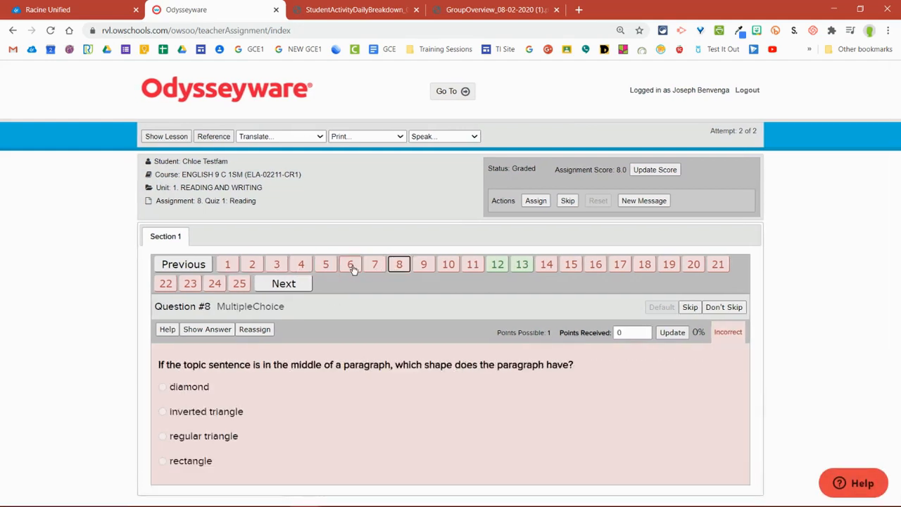
Step: Go through quiz questions 1 to 9 once more, then view question 14
left_click(226, 266)
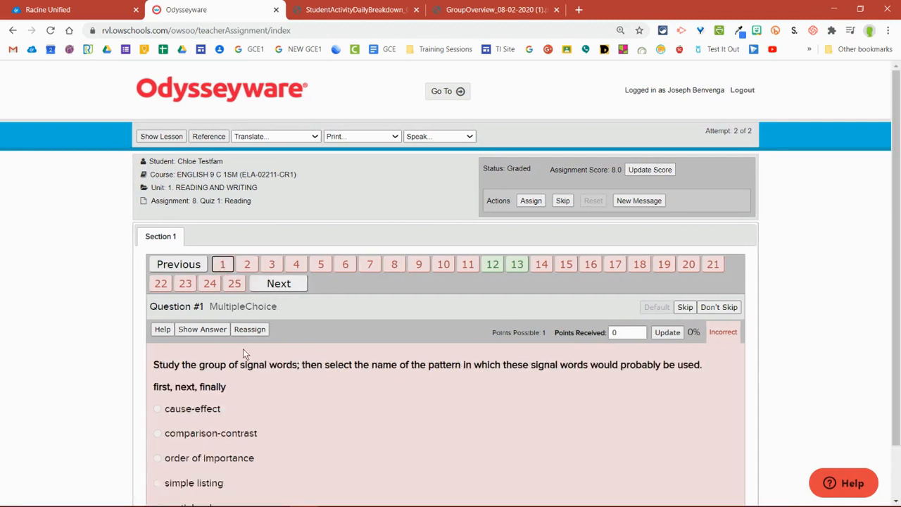
left_click(248, 268)
left_click(296, 268)
left_click(275, 267)
left_click(318, 267)
left_click(347, 267)
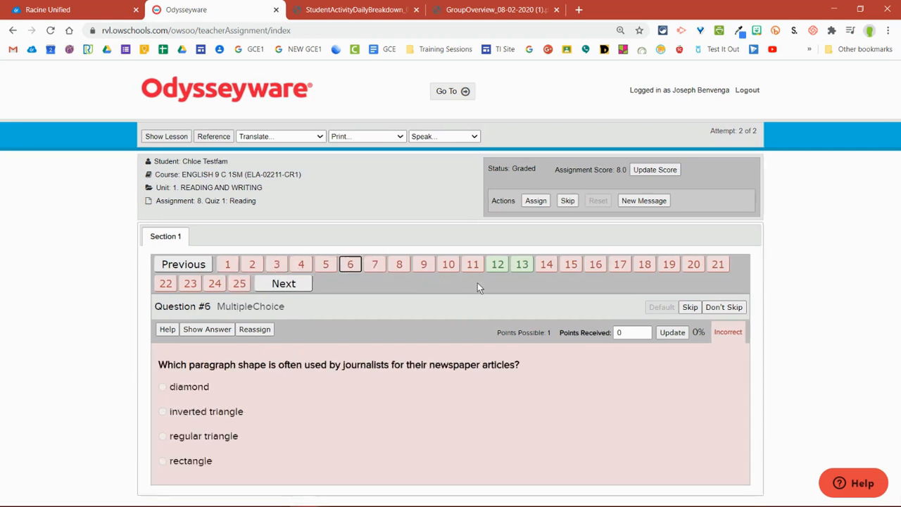
left_click(378, 267)
left_click(400, 266)
left_click(422, 265)
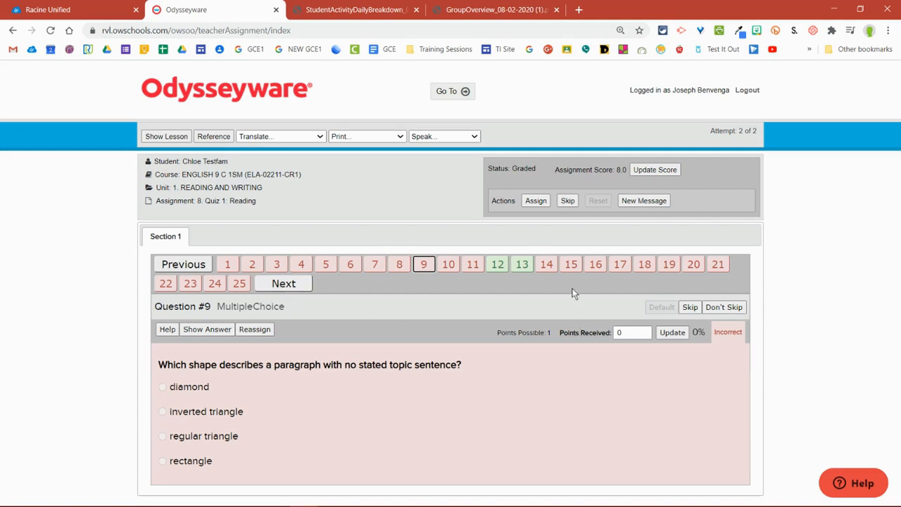
left_click(548, 266)
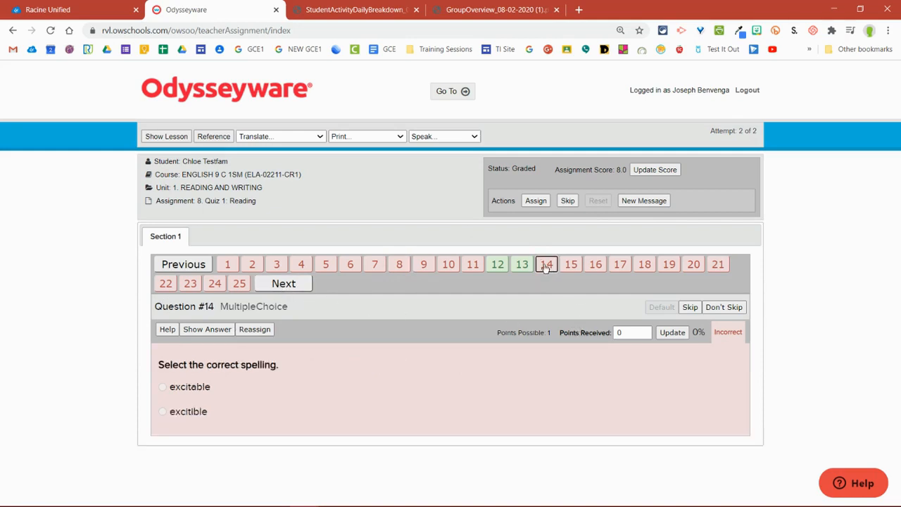
Step: Set the quiz's overall assignment score to 70 and check the quiz's entry in the student's gradebook
left_click(641, 171)
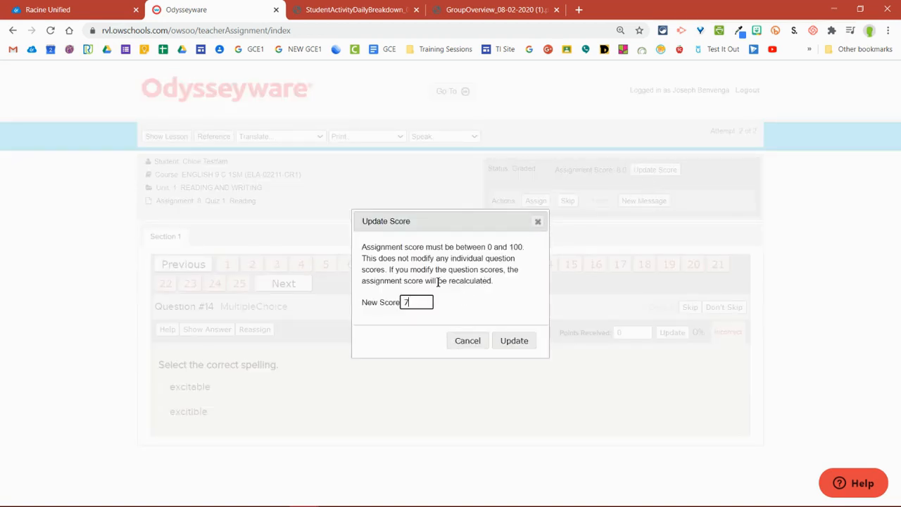
left_click(516, 341)
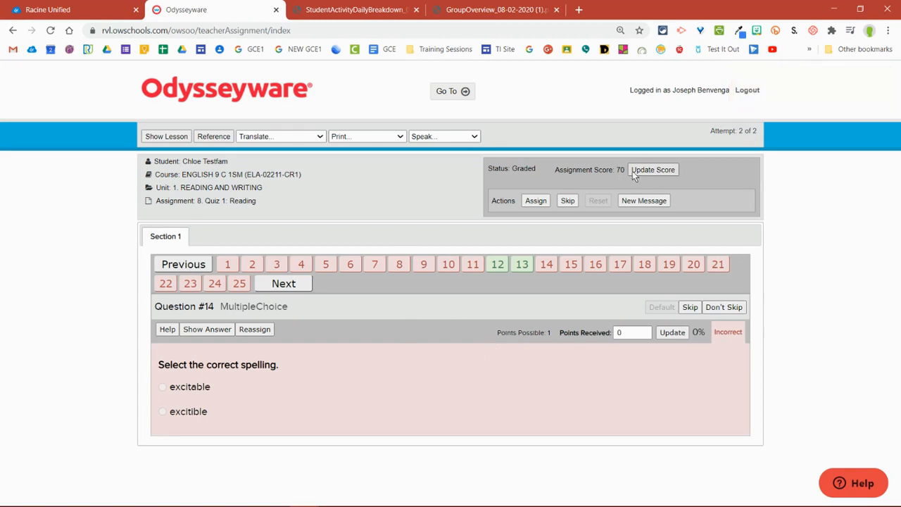
left_click(455, 100)
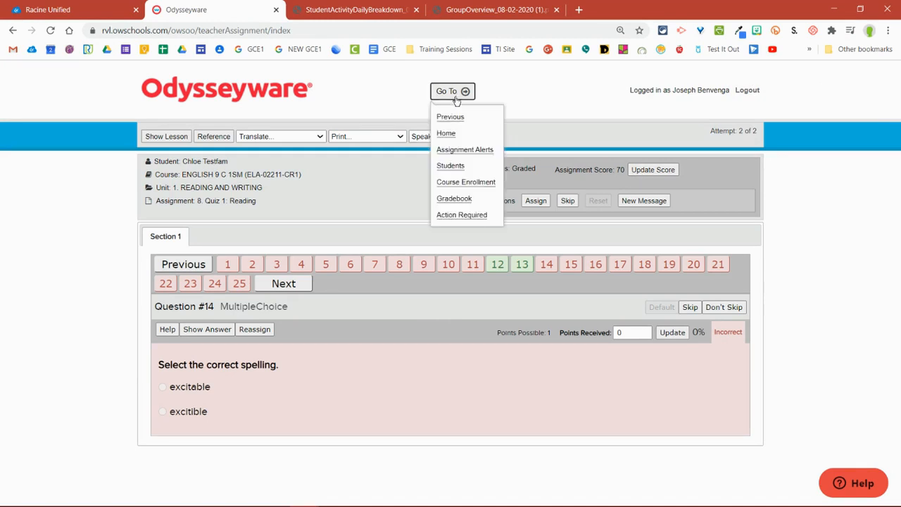
left_click(454, 199)
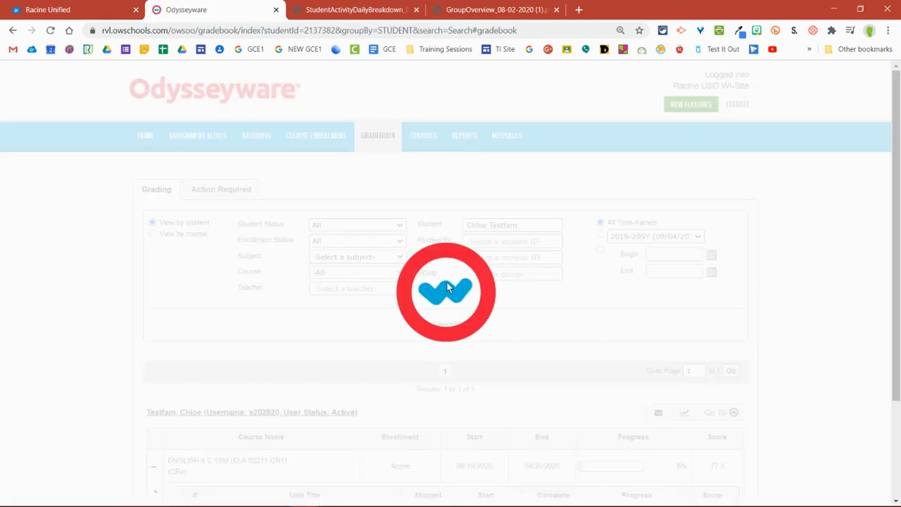
scroll(447, 285, "down", 5)
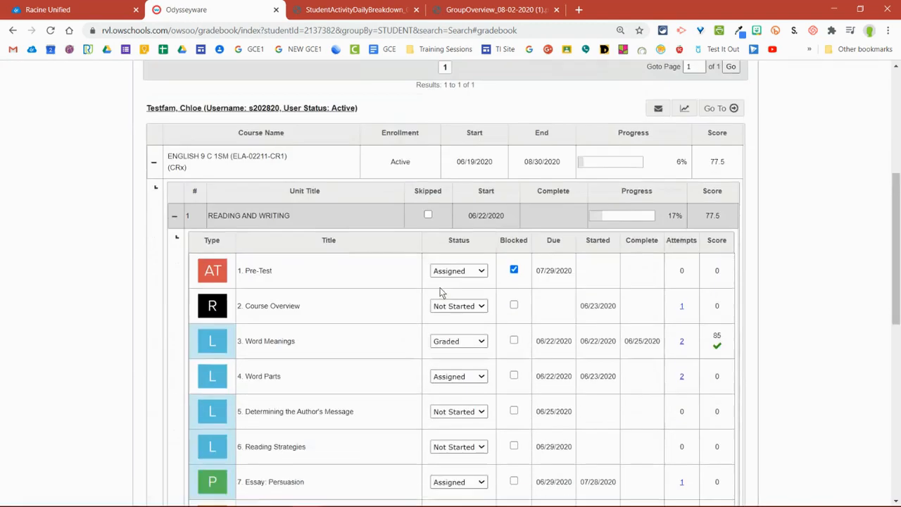
scroll(441, 293, "down", 3)
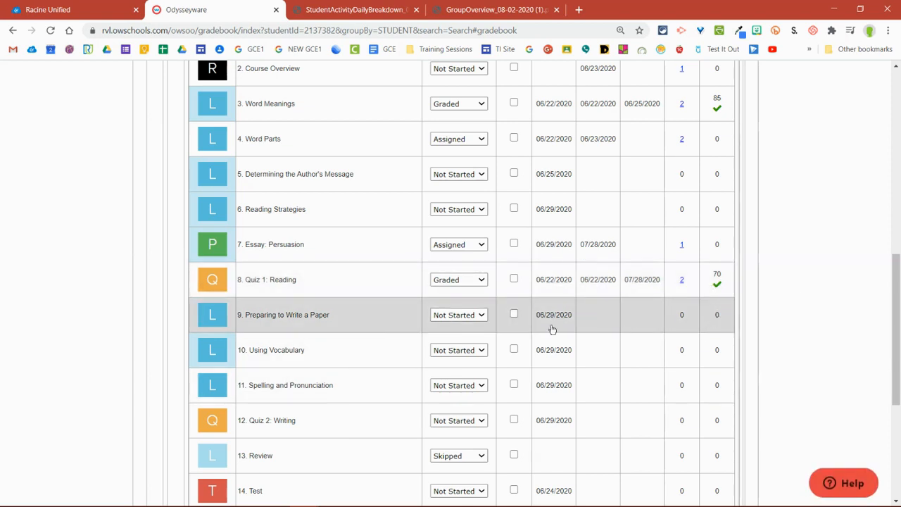
Step: Change the status of 5. Determining the Author's Message and 6. Reading Strategies to Assigned
scroll(527, 327, "up", 1)
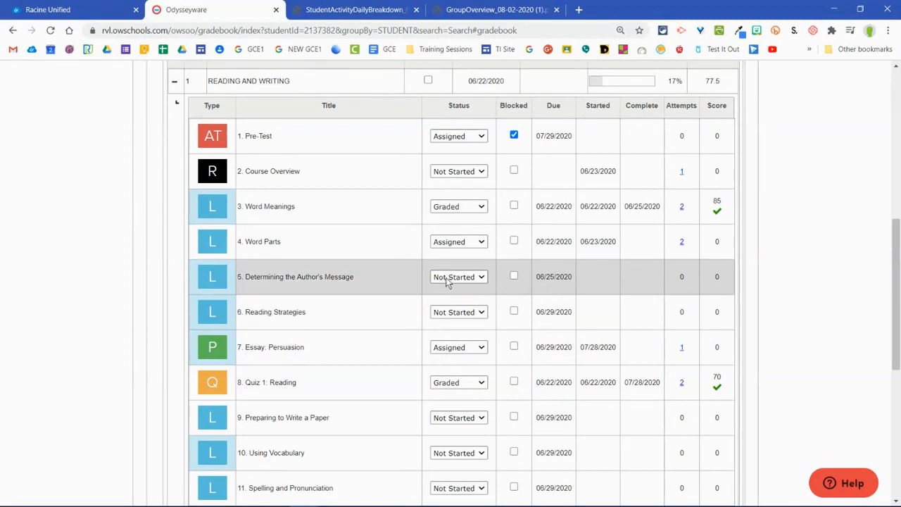
scroll(444, 279, "down", 1)
scroll(446, 281, "up", 1)
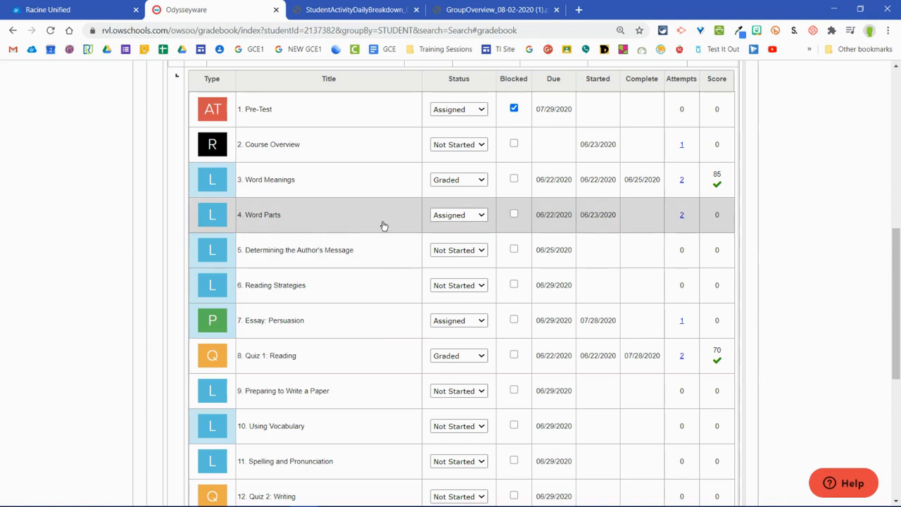
left_click(464, 255)
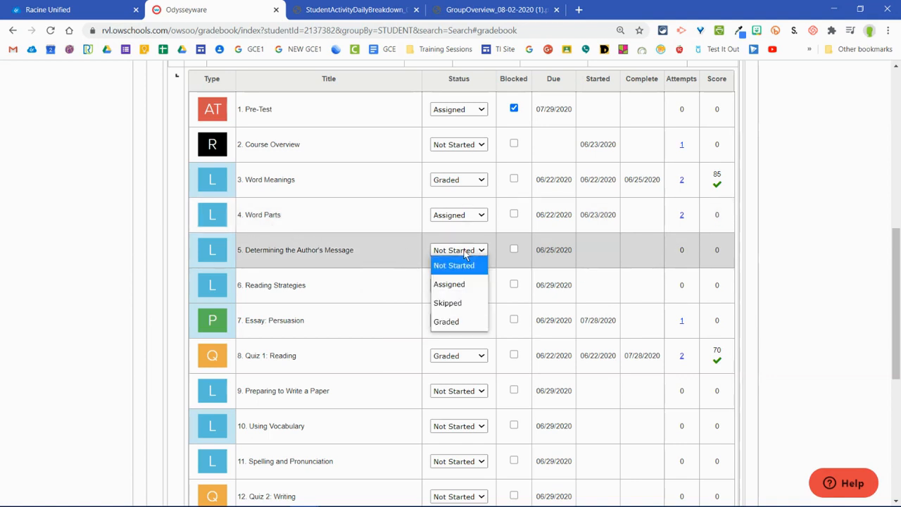
left_click(452, 285)
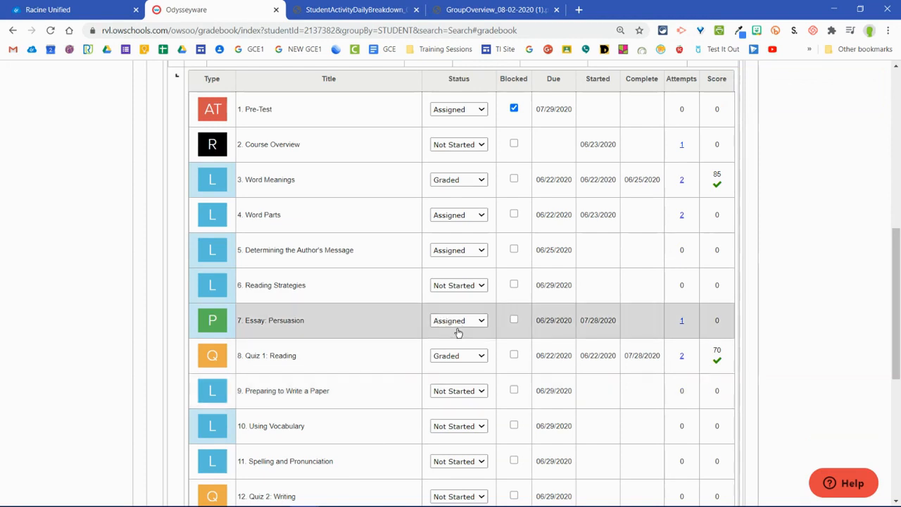
left_click(468, 287)
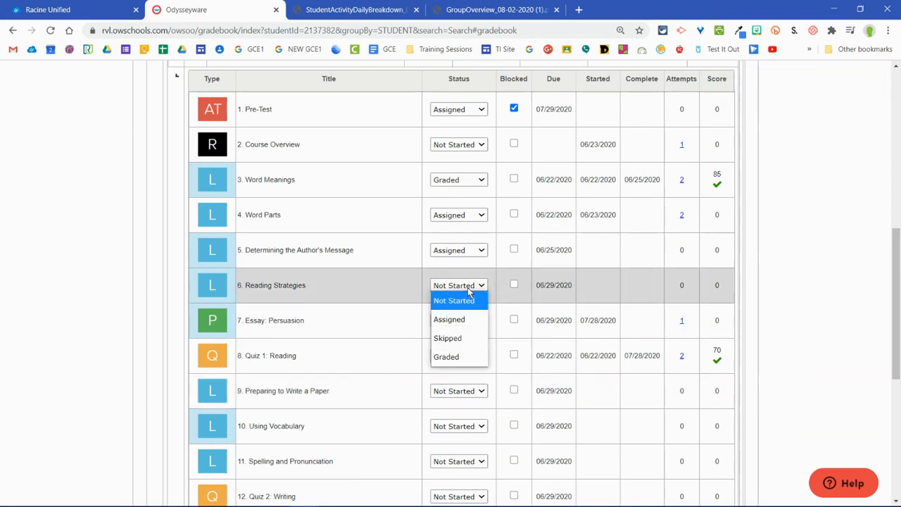
left_click(461, 319)
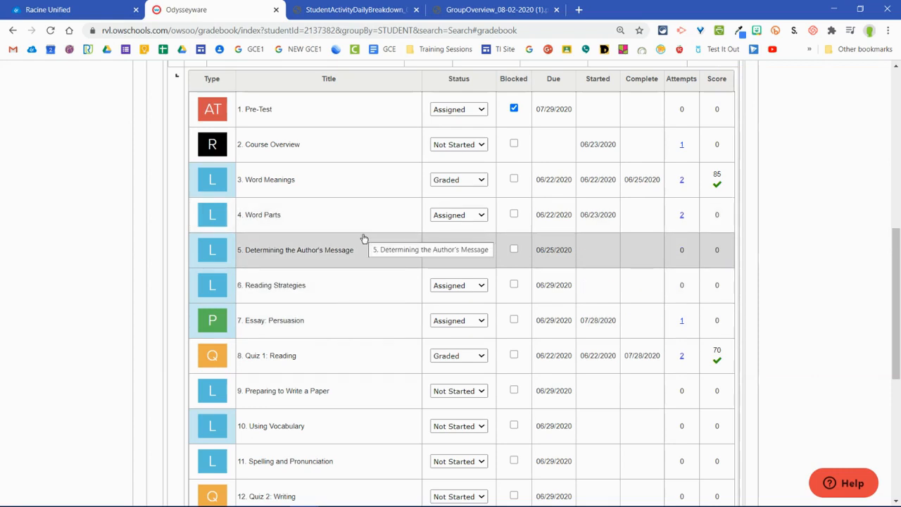
Step: Review the assignment statuses in the Reading and Writing unit down to 15. Glossary and Credits
scroll(420, 251, "down", 3)
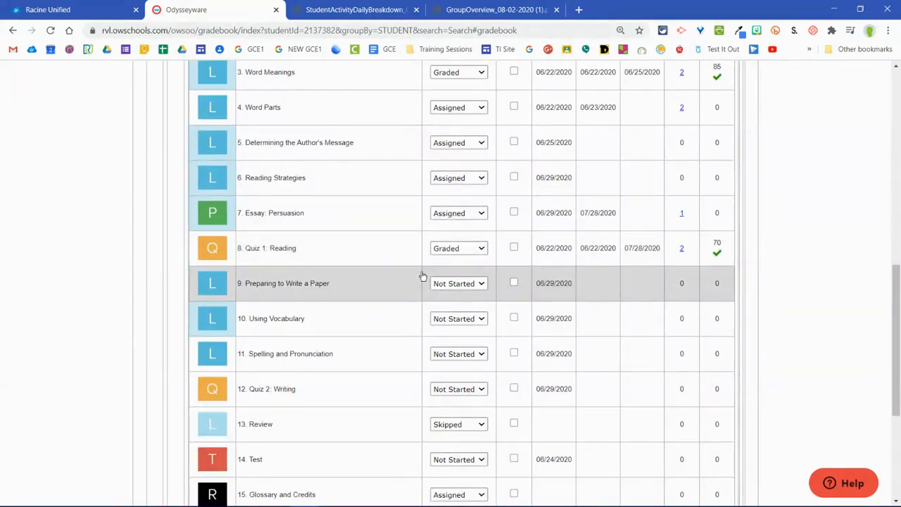
scroll(422, 279, "up", 2)
scroll(423, 280, "up", 1)
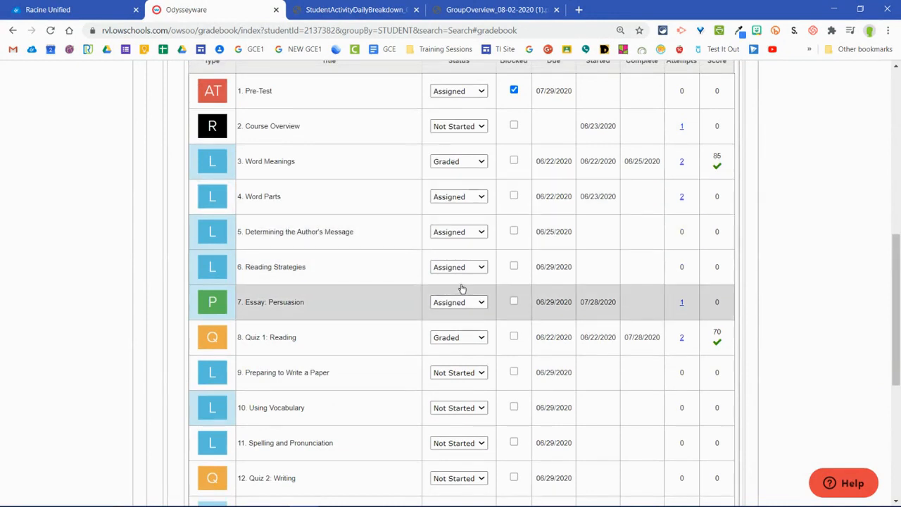
scroll(455, 302, "down", 2)
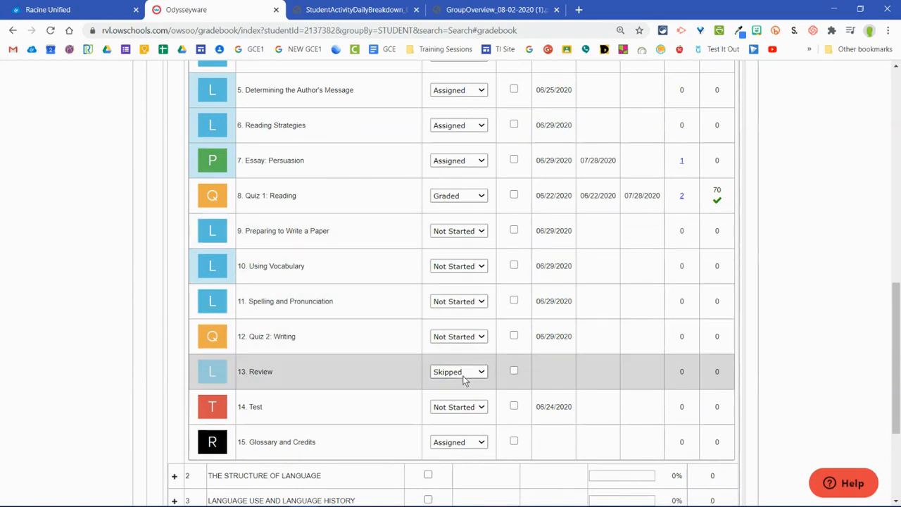
Step: Mark 14. Test in the Reading and Writing unit as blocked
scroll(473, 378, "down", 1)
left_click(513, 378)
left_click(513, 378)
scroll(511, 390, "down", 1)
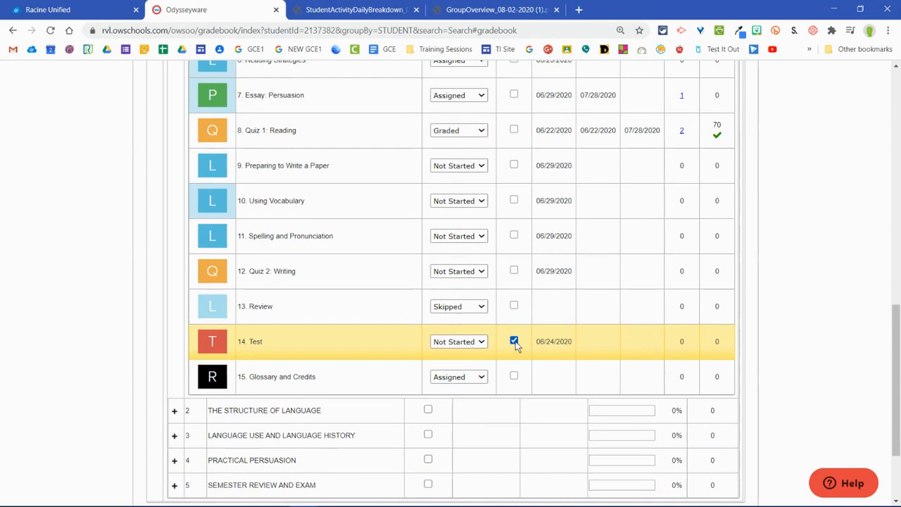
scroll(514, 341, "up", 1)
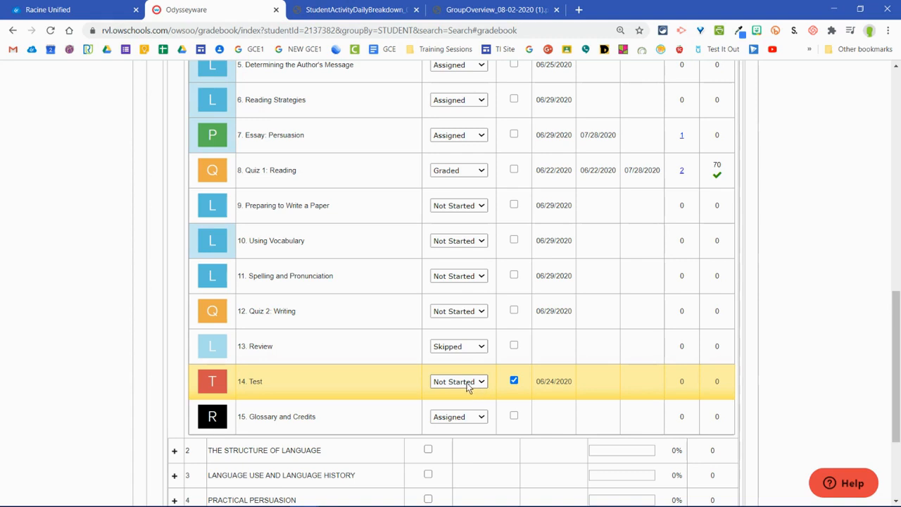
scroll(514, 383, "up", 4)
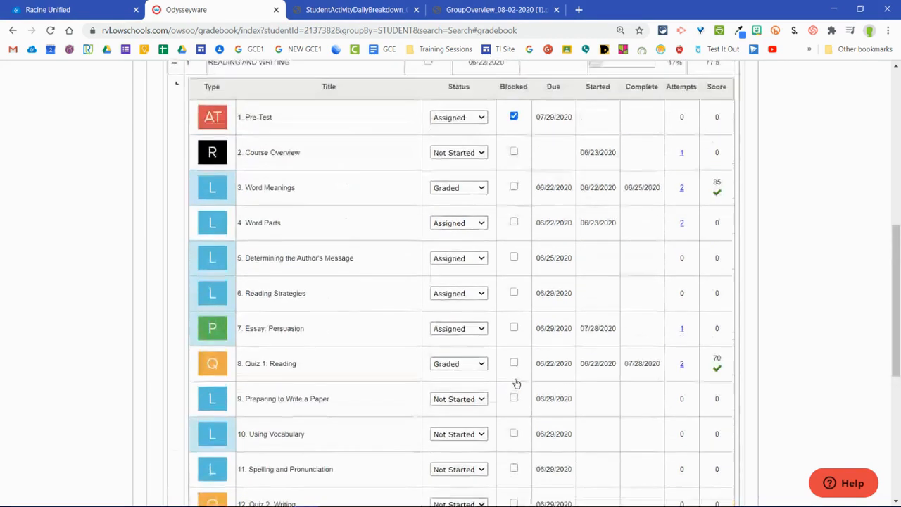
Step: Unblock 14. Test in the Reading and Writing unit and change its status to Assigned
scroll(527, 185, "down", 4)
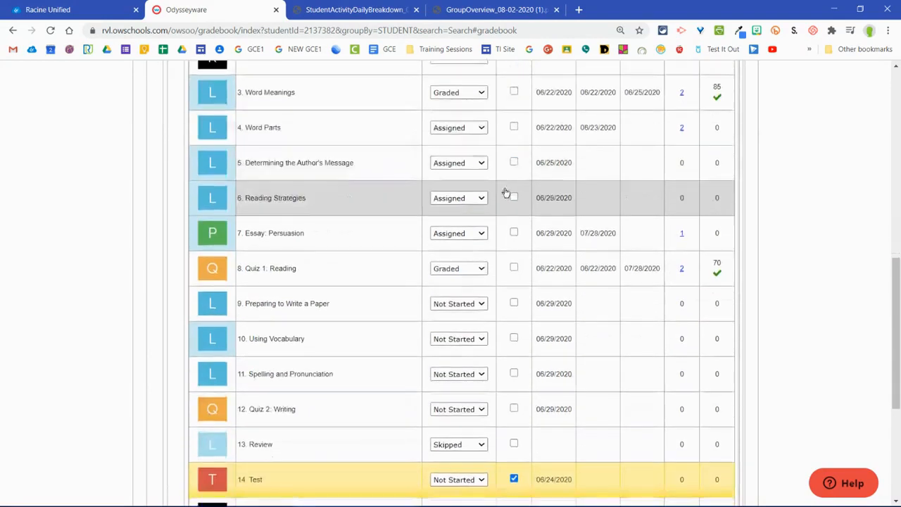
left_click(514, 355)
left_click(514, 357)
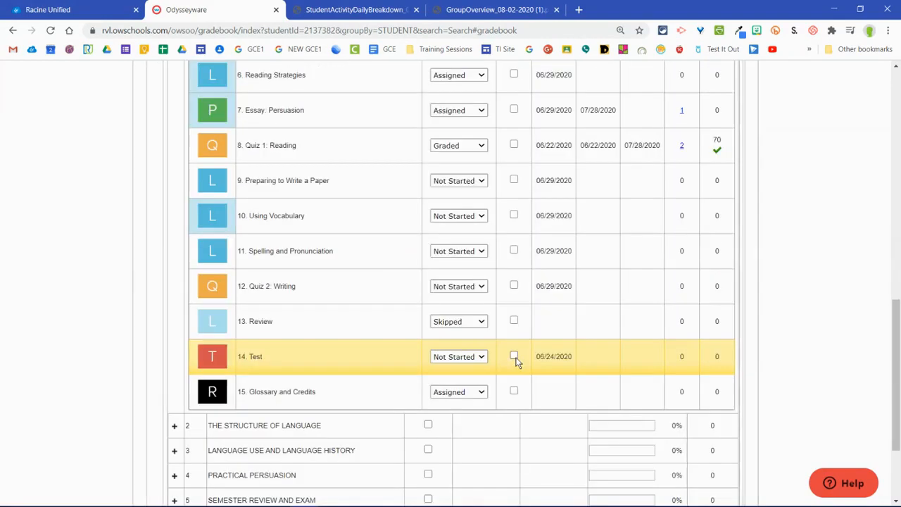
left_click(481, 358)
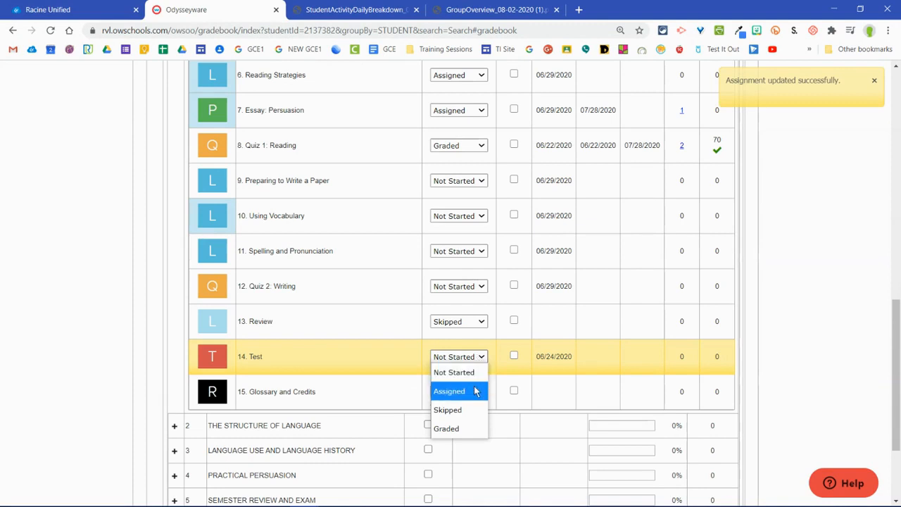
left_click(470, 390)
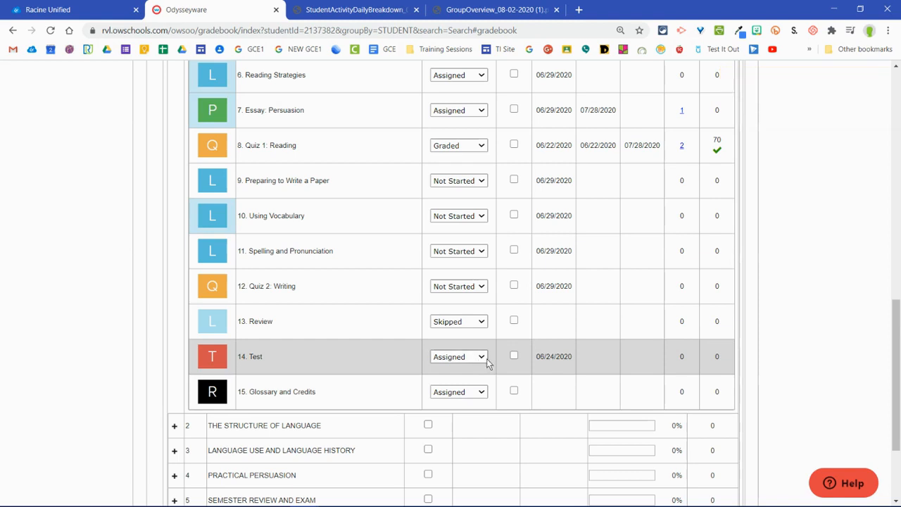
scroll(543, 358, "down", 3)
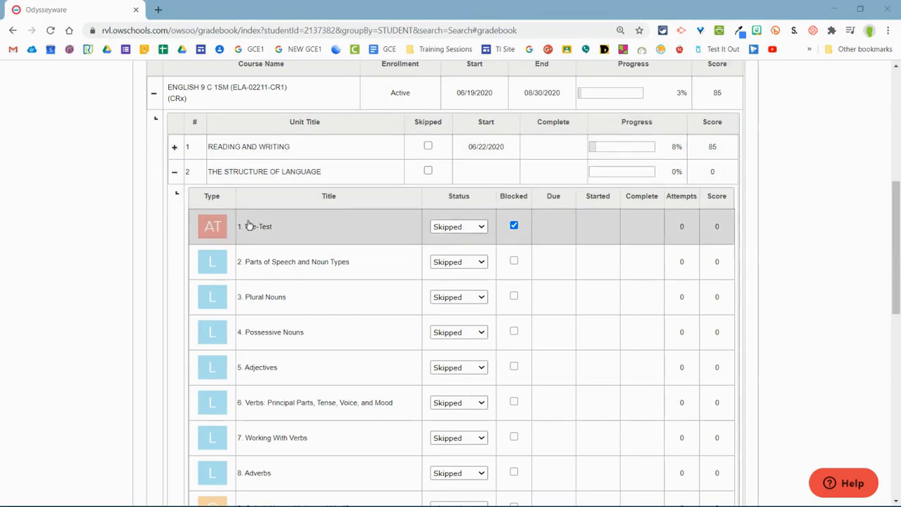
Step: Unblock 1. Pre-Test in The Structure of Language unit and change its status to Assigned
left_click(514, 226)
left_click(483, 226)
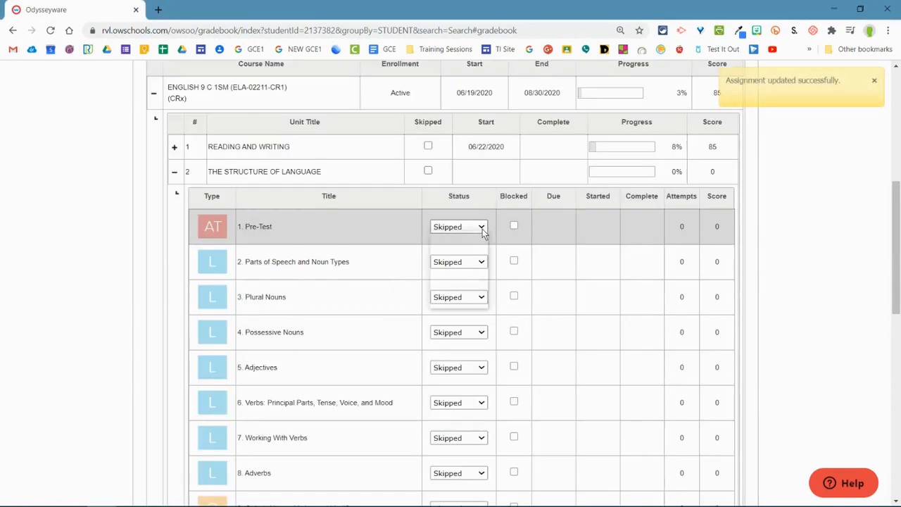
left_click(463, 279)
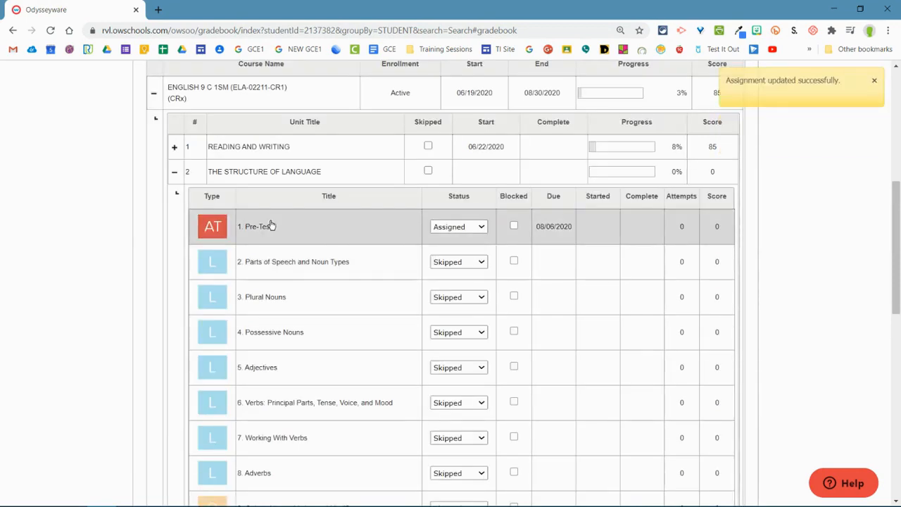
left_click(177, 192)
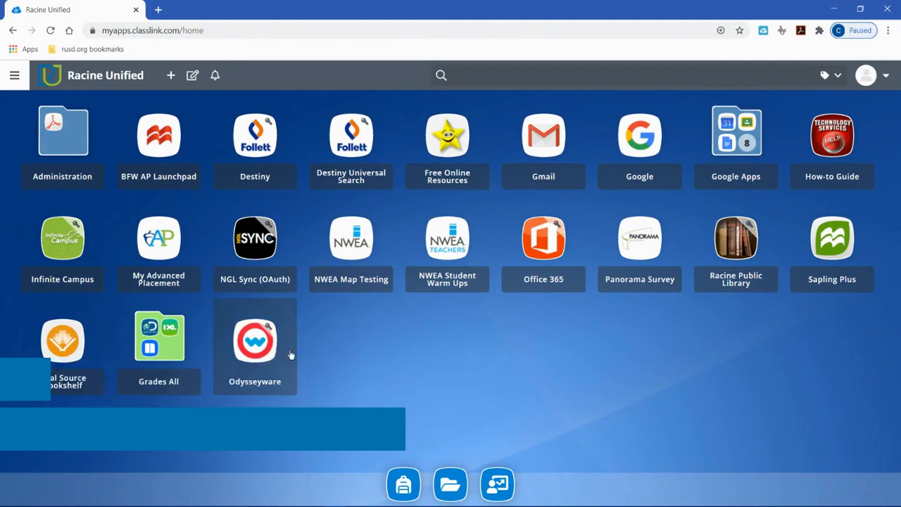
Step: Launch Odysseyware from the student's Racine Unified app page and read the teacher's help message about Word Parts problem 1
left_click(244, 351)
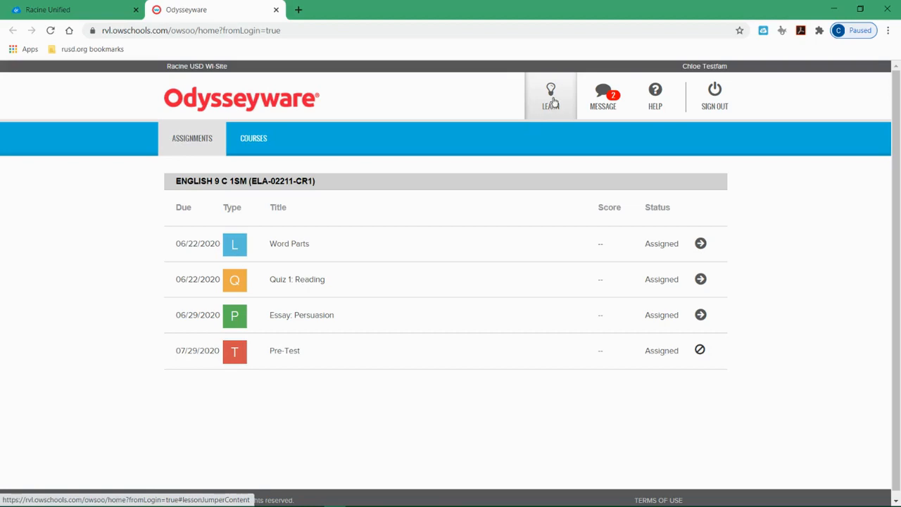
left_click(604, 100)
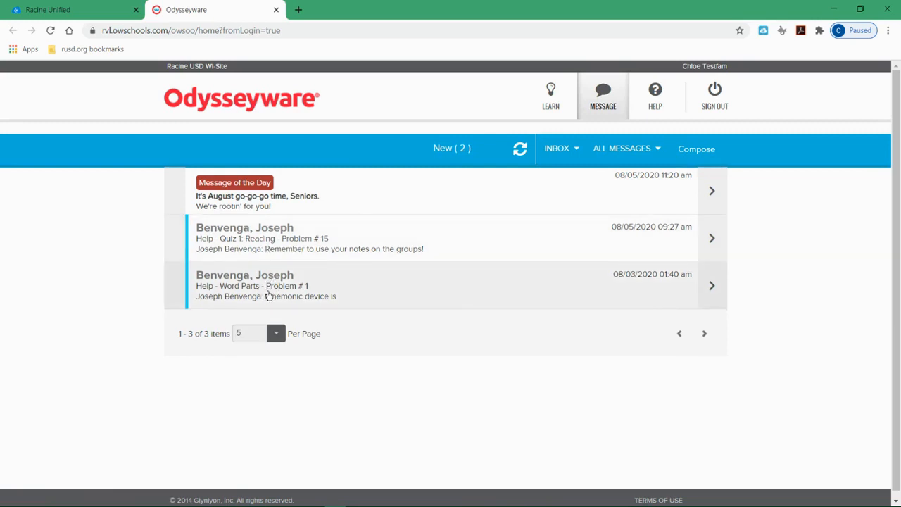
left_click(269, 296)
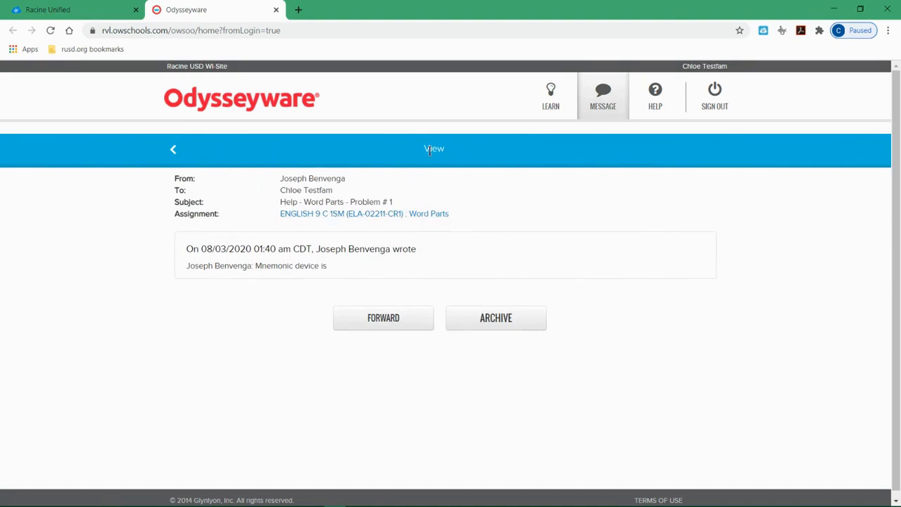
left_click(173, 149)
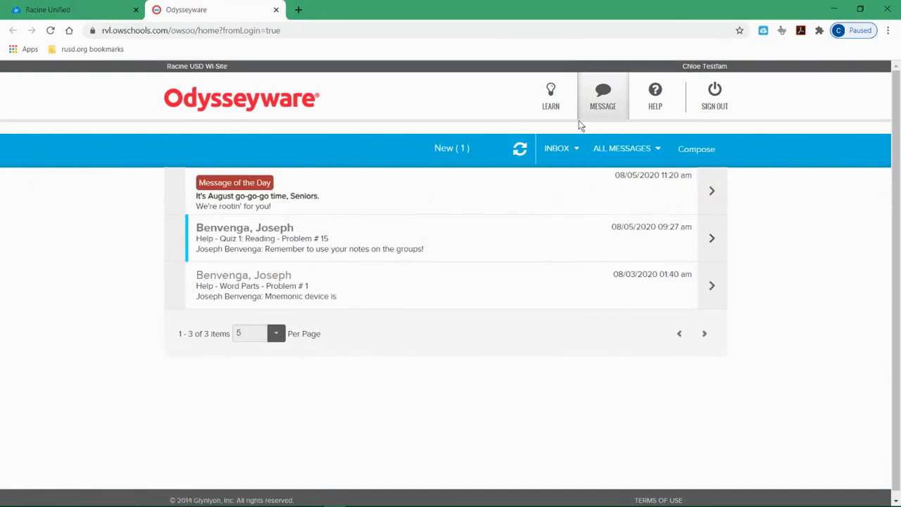
Step: Start composing a new message addressed to the listed teacher, and return to the inbox without sending it
left_click(694, 150)
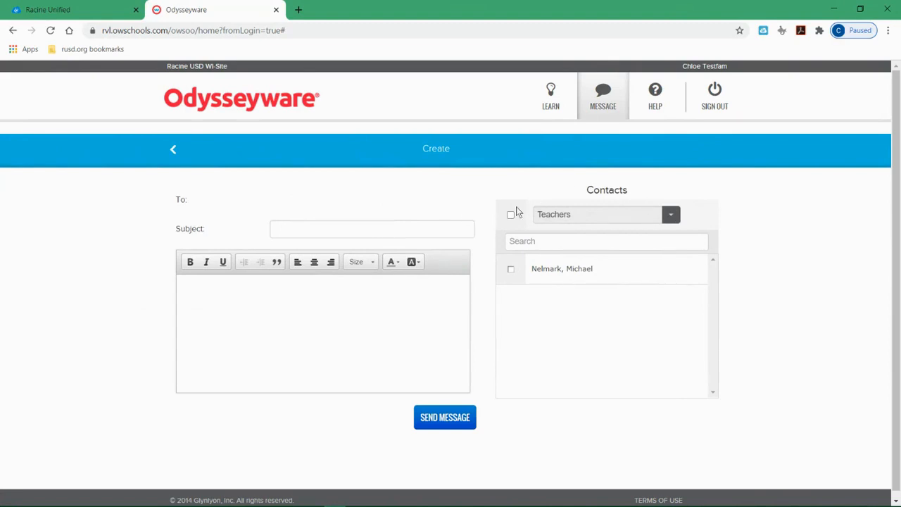
left_click(510, 270)
left_click(327, 238)
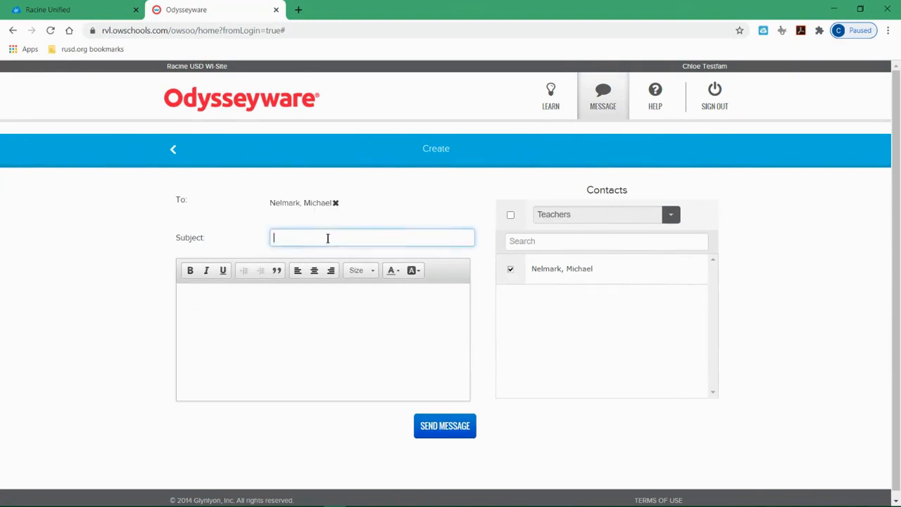
left_click(339, 345)
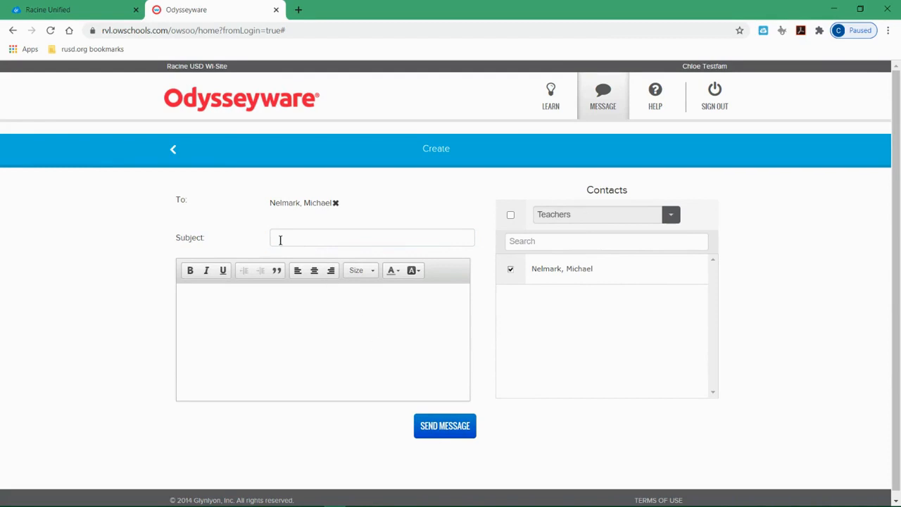
left_click(176, 150)
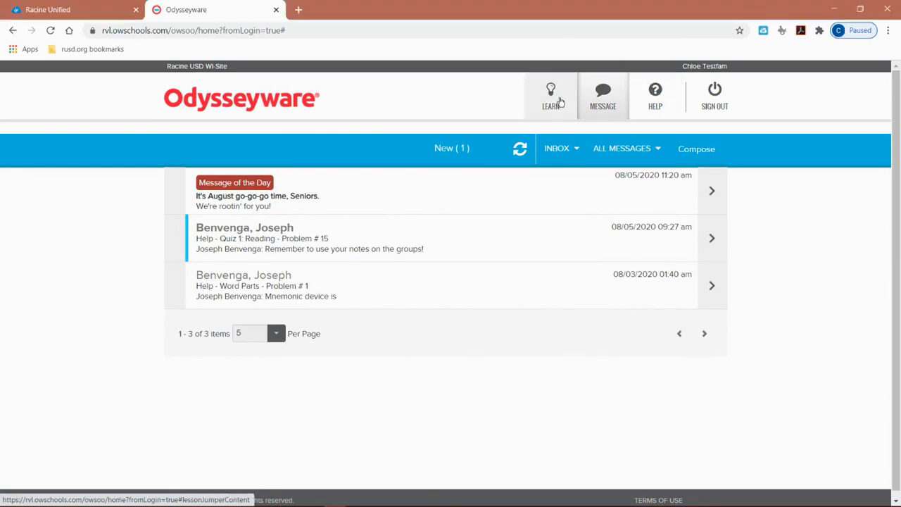
Step: Return to the student's assignments list and open the Word Parts lesson to look over its first section
left_click(553, 98)
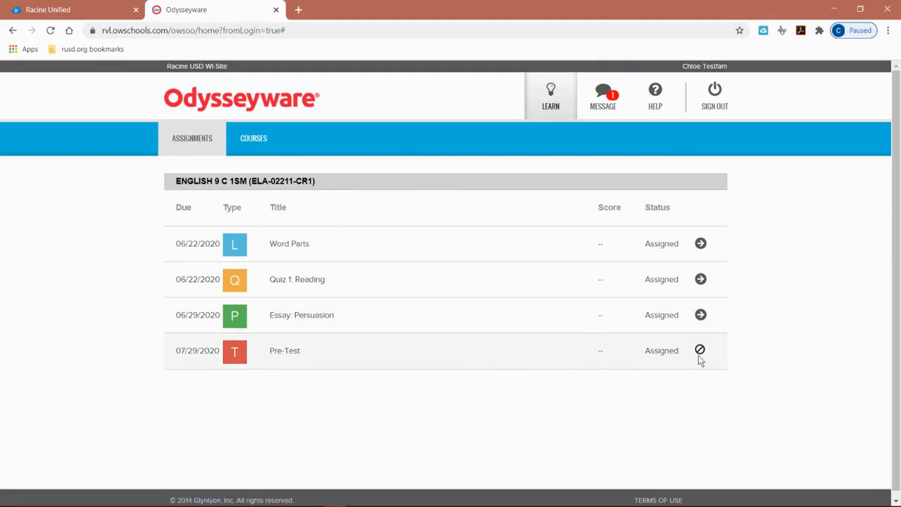
mouse_move(699, 354)
left_click(701, 244)
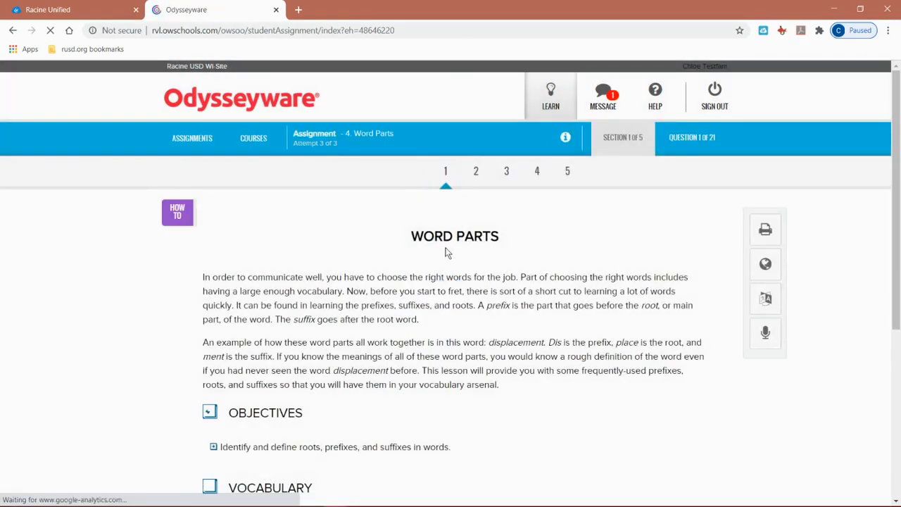
scroll(457, 250, "down", 2)
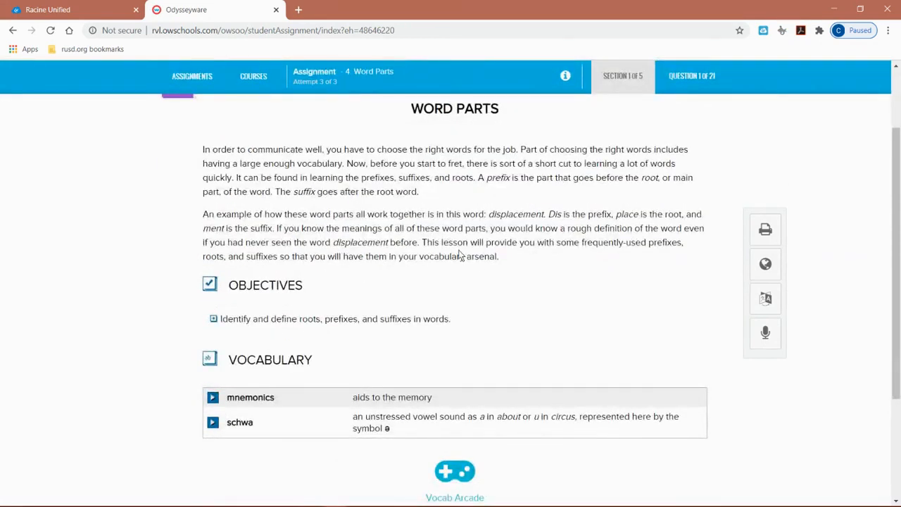
scroll(461, 255, "up", 2)
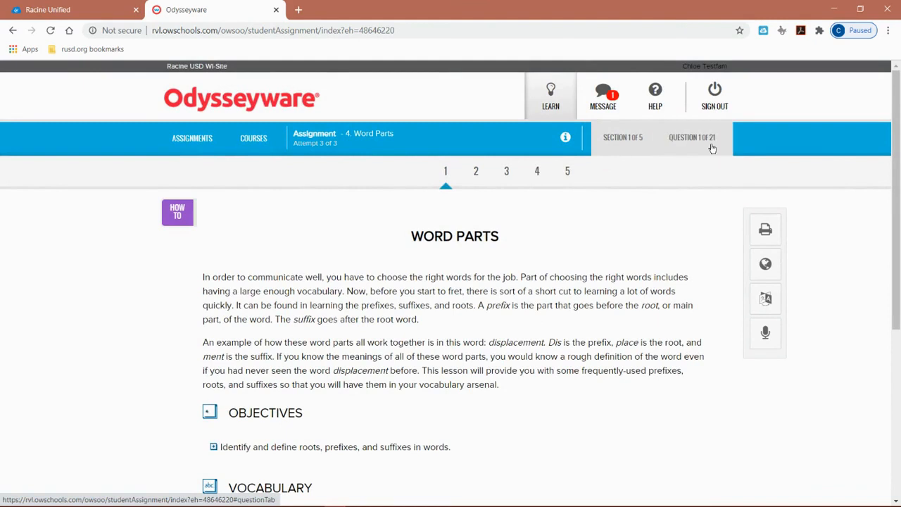
Step: Switch between the first question and the first reading section of the Word Parts lesson to compare them
left_click(697, 146)
left_click(639, 143)
left_click(695, 139)
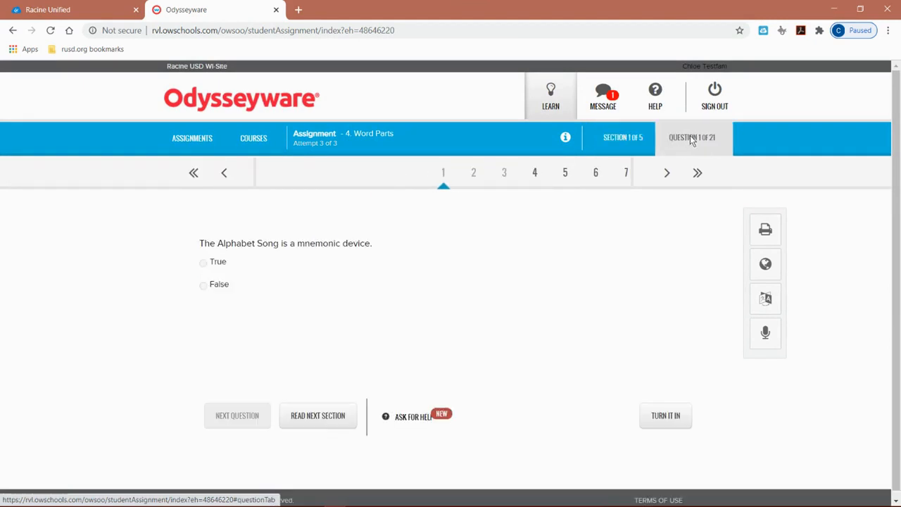
left_click(644, 143)
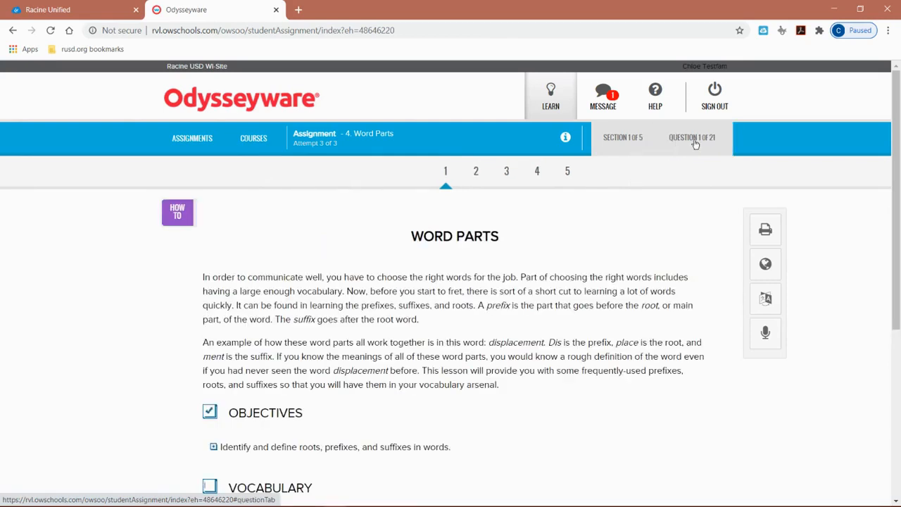
scroll(555, 236, "down", 2)
scroll(533, 238, "up", 1)
scroll(453, 262, "up", 2)
Step: Add a blue note reading "Dis is a prefix" beside the displacement example paragraph and save it
scroll(453, 262, "down", 3)
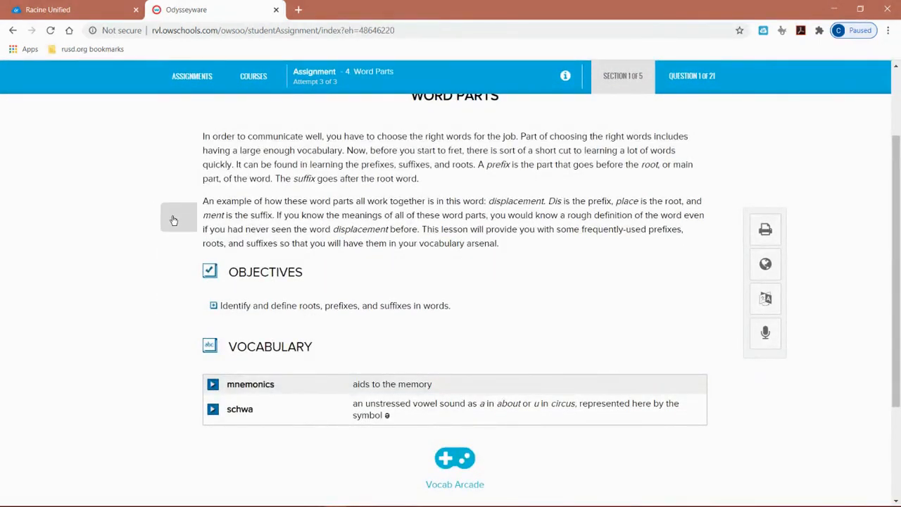
left_click(173, 221)
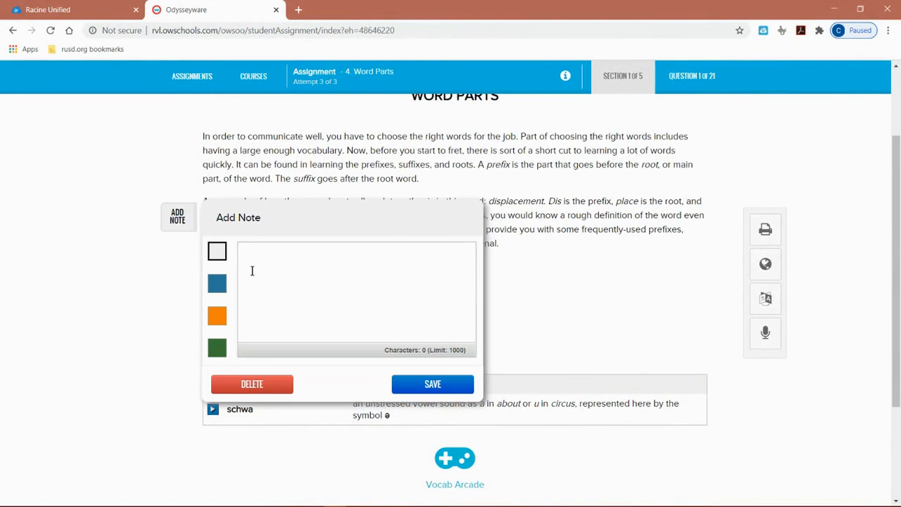
left_click(219, 285)
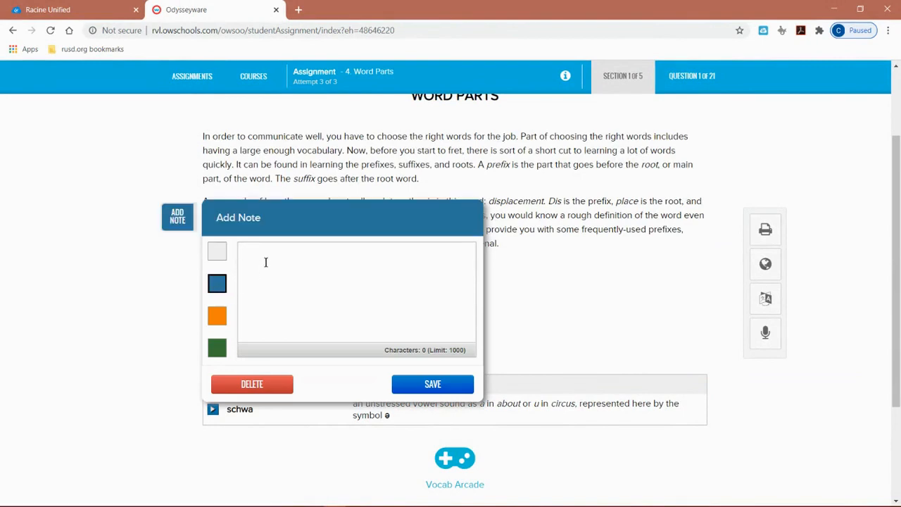
type("Dis is a prefix")
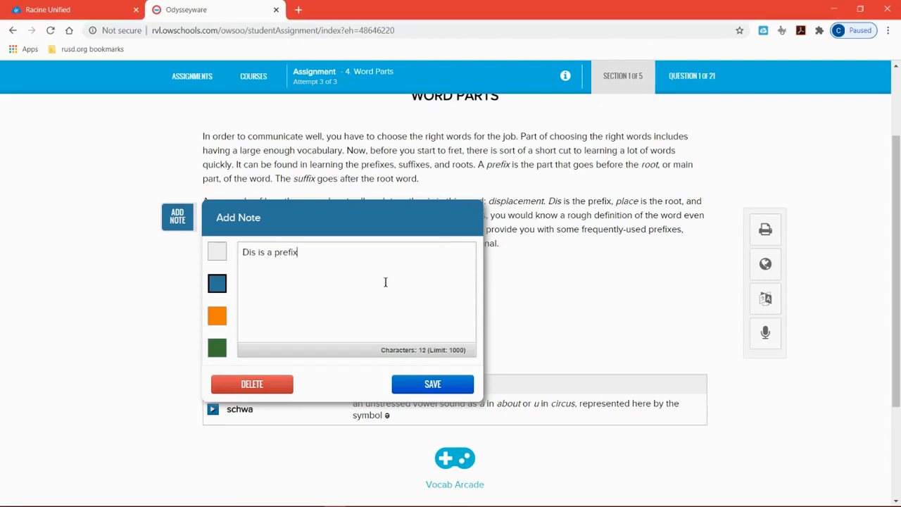
left_click(432, 384)
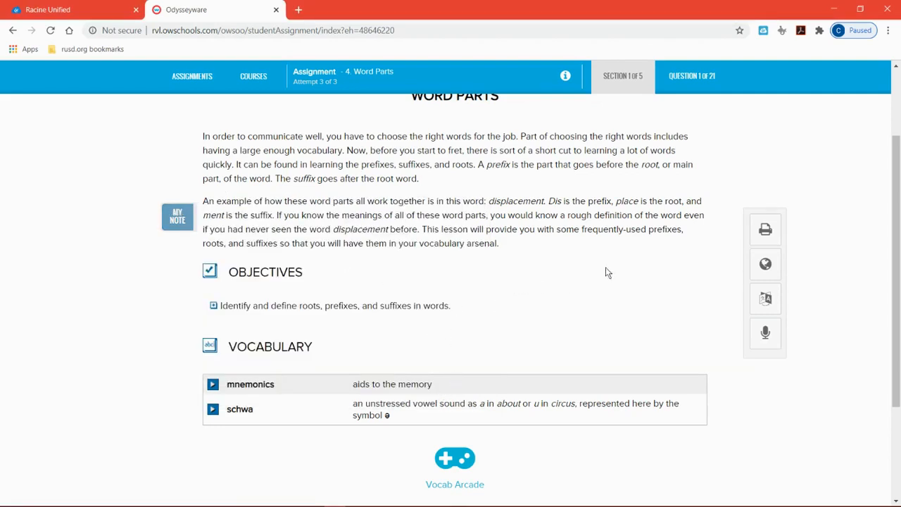
Step: Look through Word Parts questions 1, 4 and 5, and answer question 6 with irres-
scroll(494, 389, "up", 2)
scroll(564, 360, "down", 3)
scroll(569, 369, "down", 1)
scroll(584, 366, "up", 5)
left_click(710, 141)
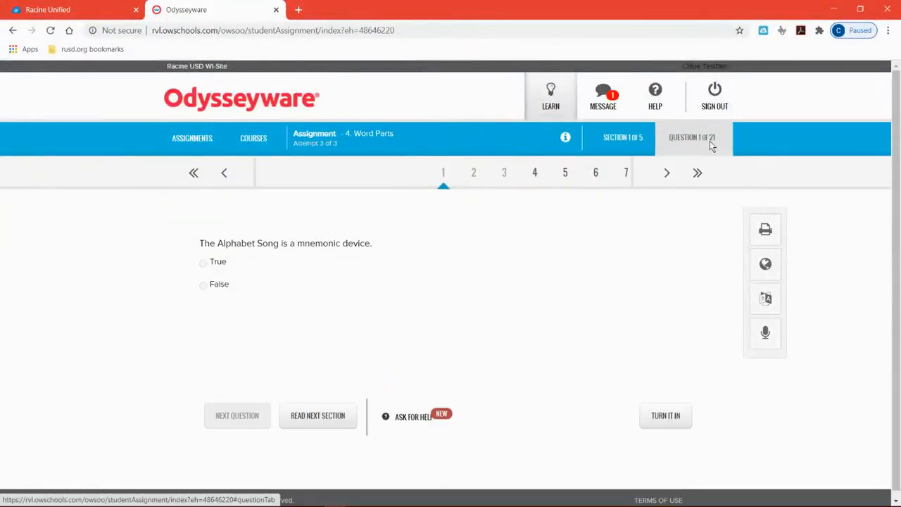
left_click(534, 172)
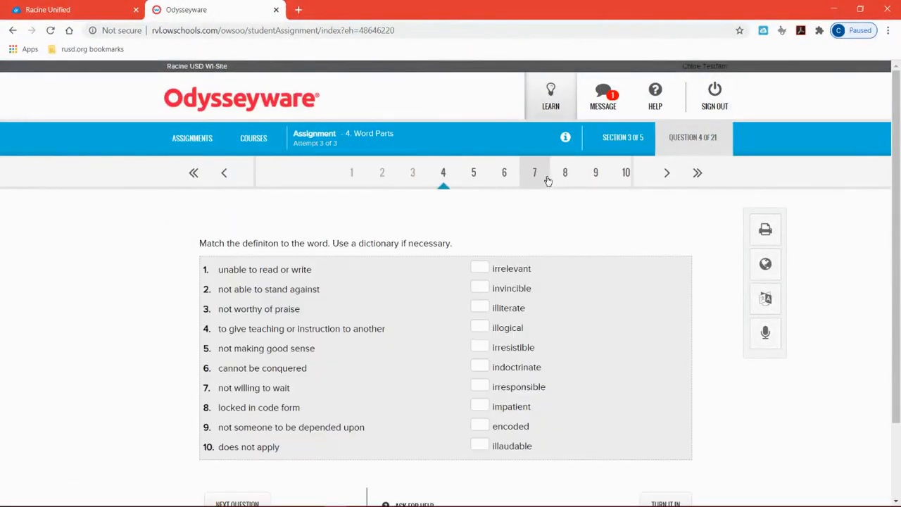
left_click(468, 182)
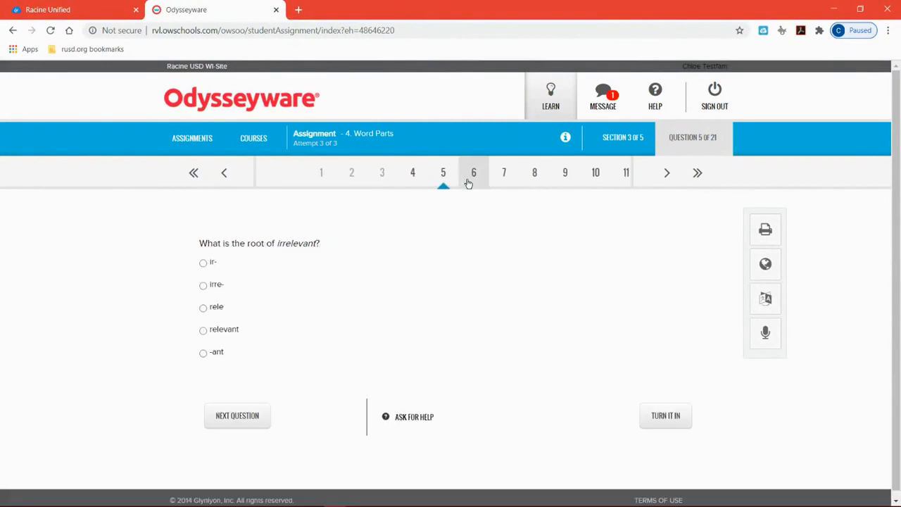
left_click(463, 181)
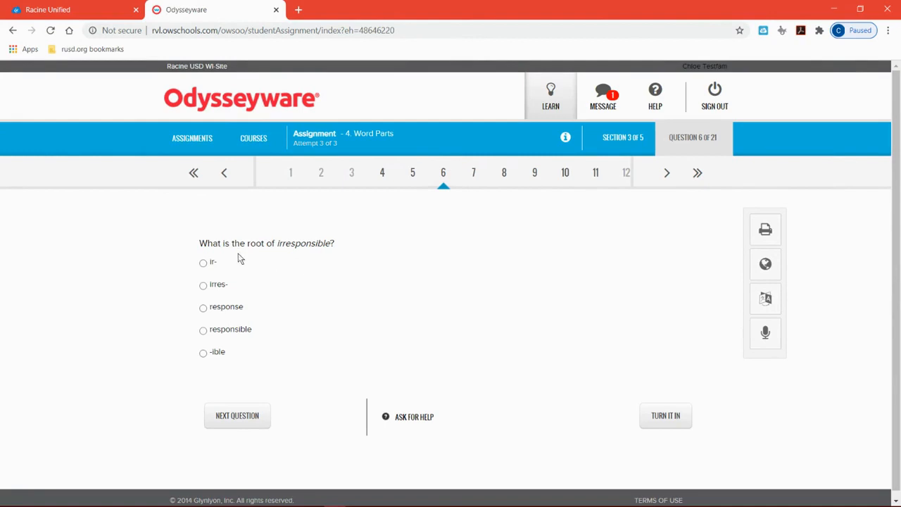
Step: Turn in the Word Parts lesson despite its unanswered questions and go back to the assignments list
left_click(650, 416)
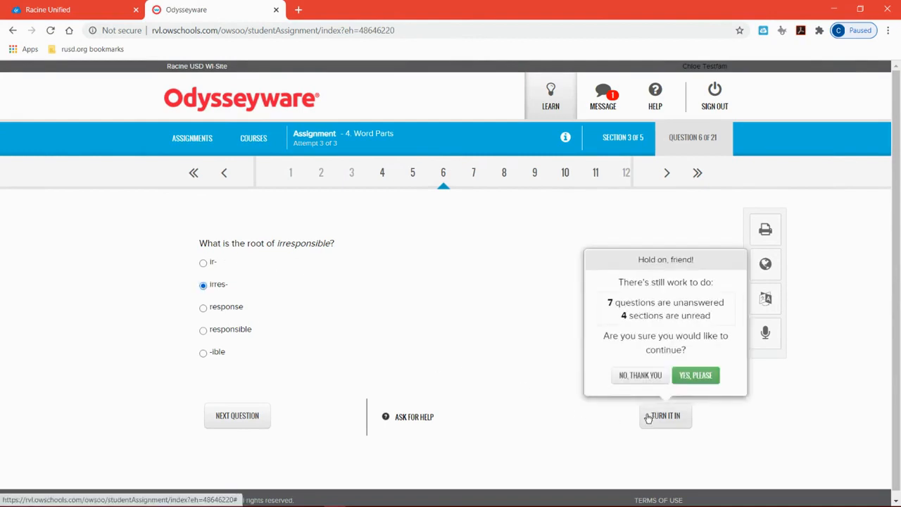
left_click(688, 378)
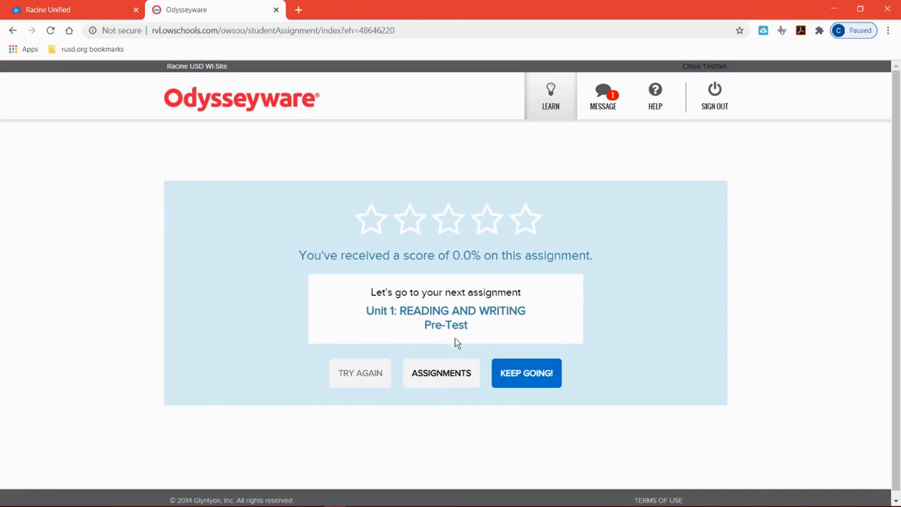
left_click(433, 375)
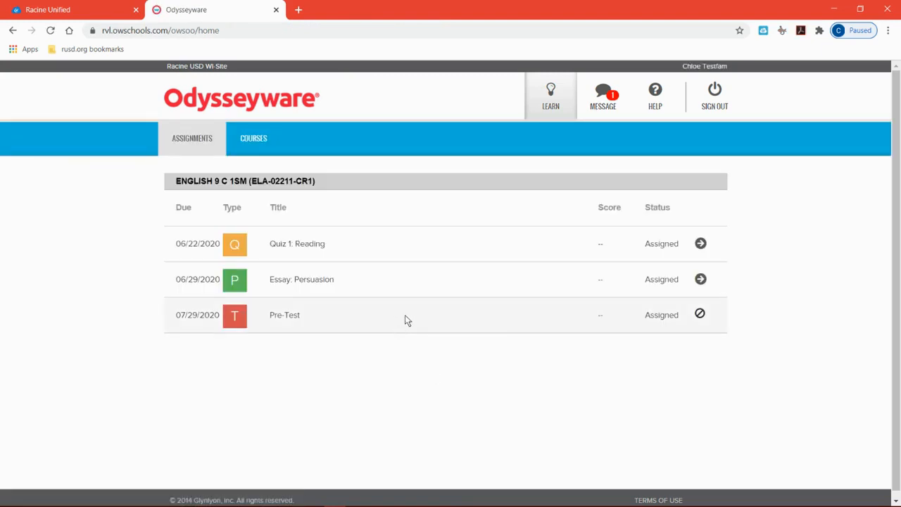
Step: Start the assigned Quiz 1: Reading, confirming readiness, and open its questions
left_click(700, 245)
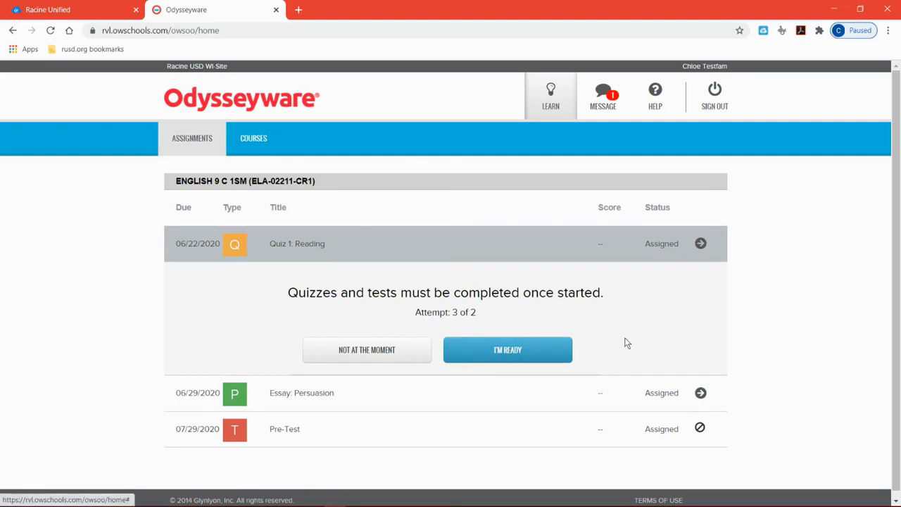
left_click(548, 351)
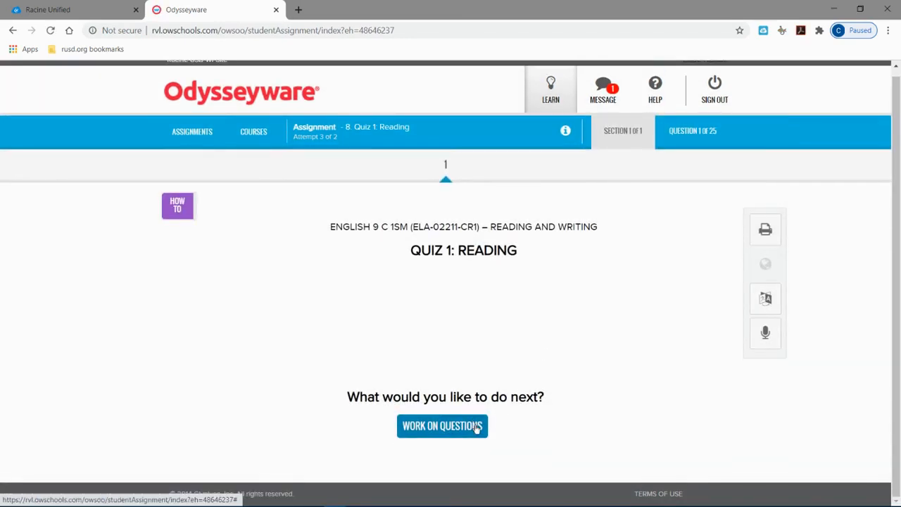
left_click(476, 428)
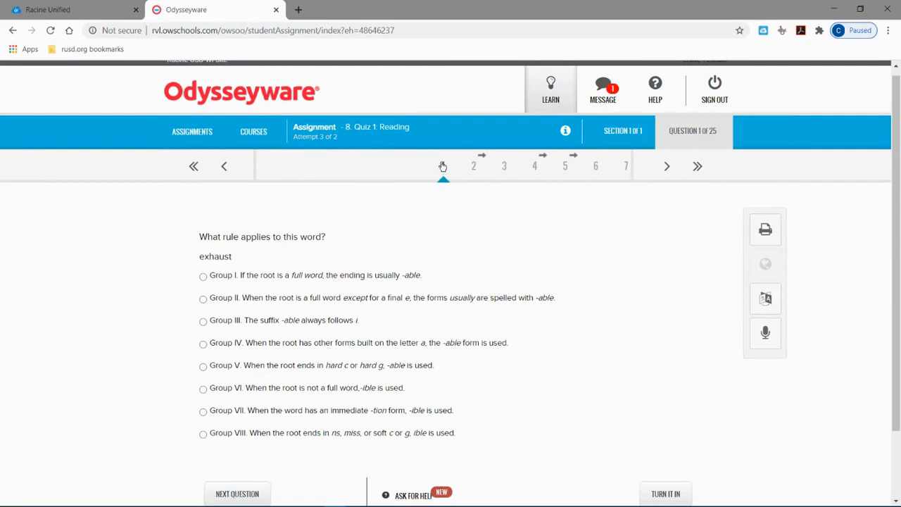
Step: Look through the skipped quiz questions 4, 5 and 6, and return to question 1
left_click(482, 173)
left_click(500, 173)
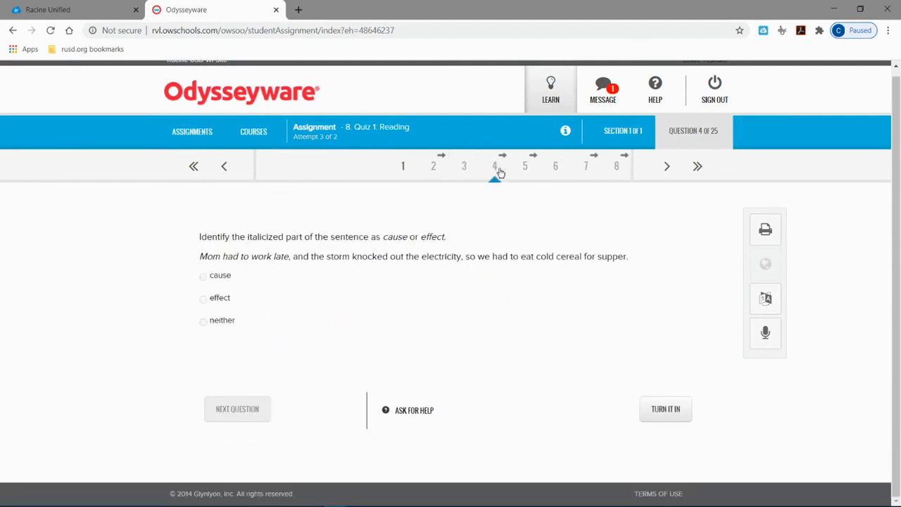
left_click(483, 173)
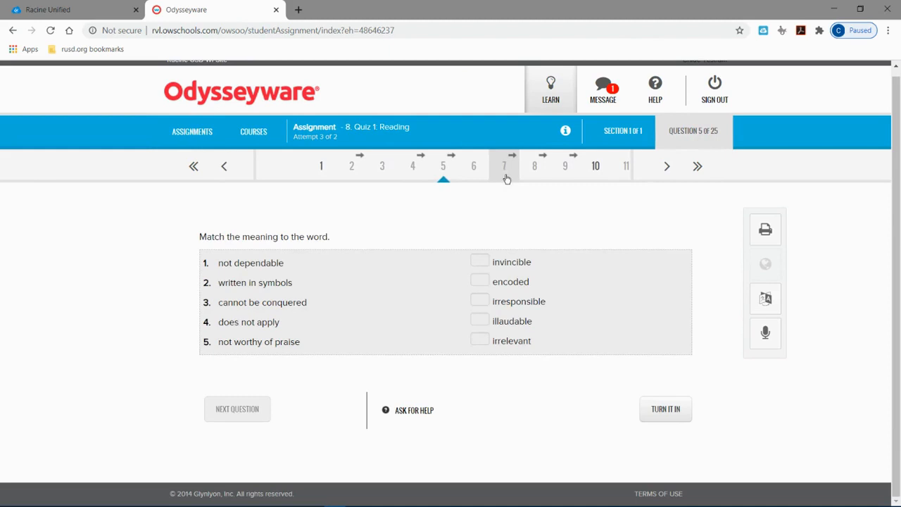
left_click(498, 176)
left_click(419, 174)
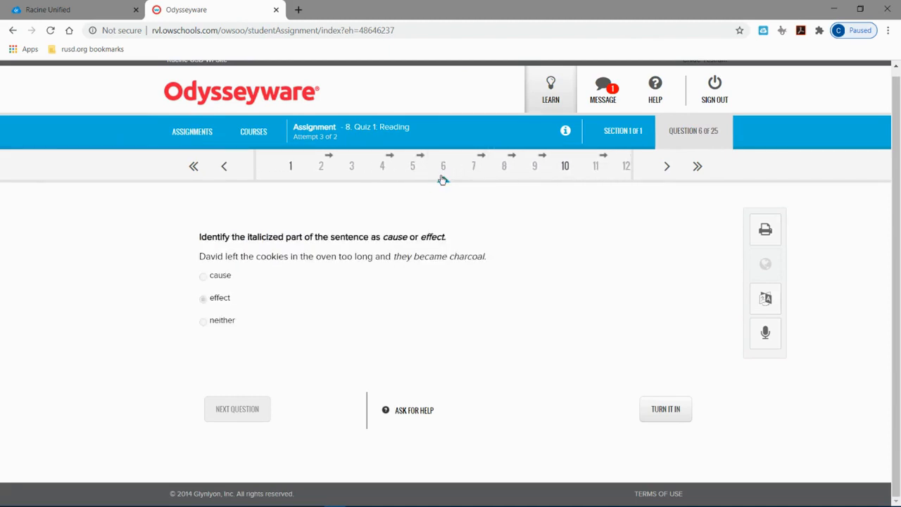
left_click(291, 168)
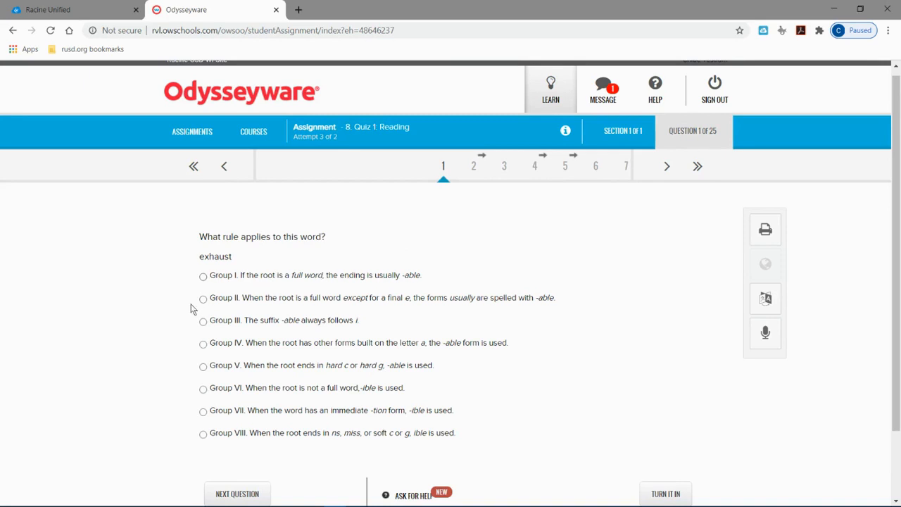
Step: Answer the open quiz questions, choosing Group III for question 1, excitable for 10, Group II for 23 and Group I for 25
left_click(202, 322)
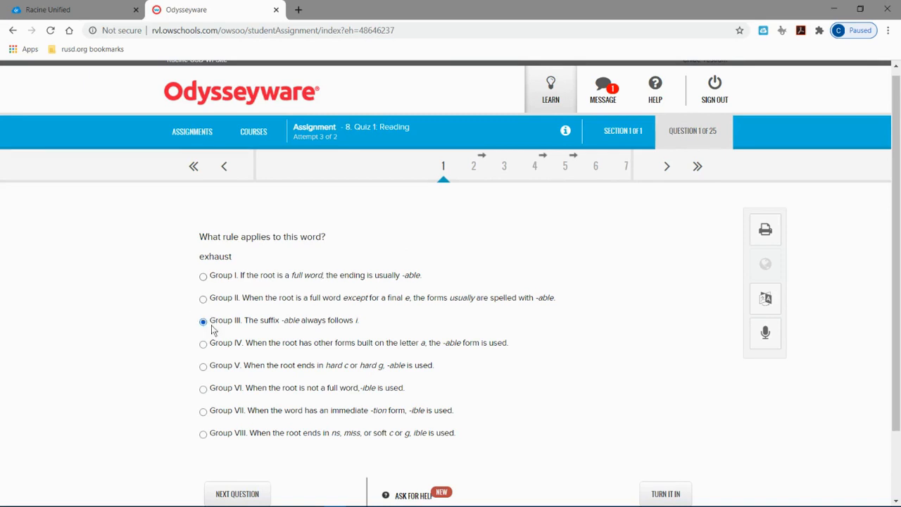
left_click(668, 167)
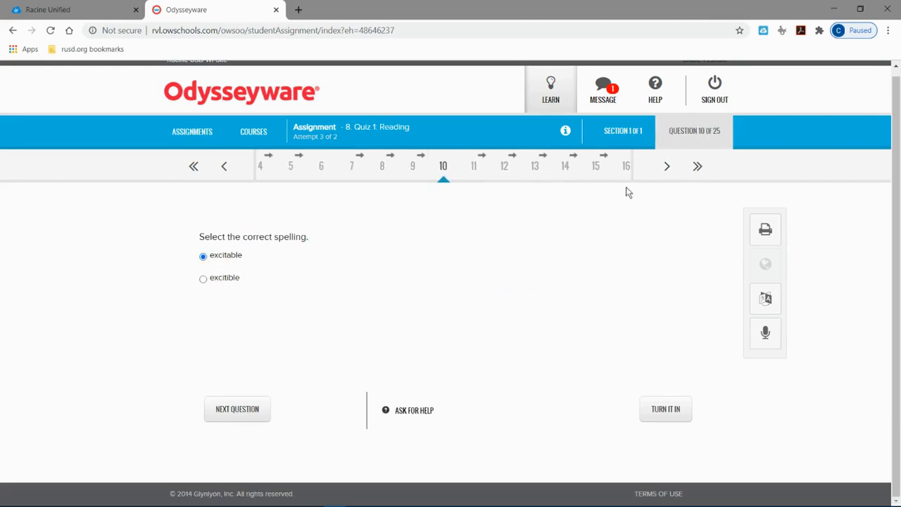
left_click(667, 167)
left_click(224, 296)
left_click(502, 167)
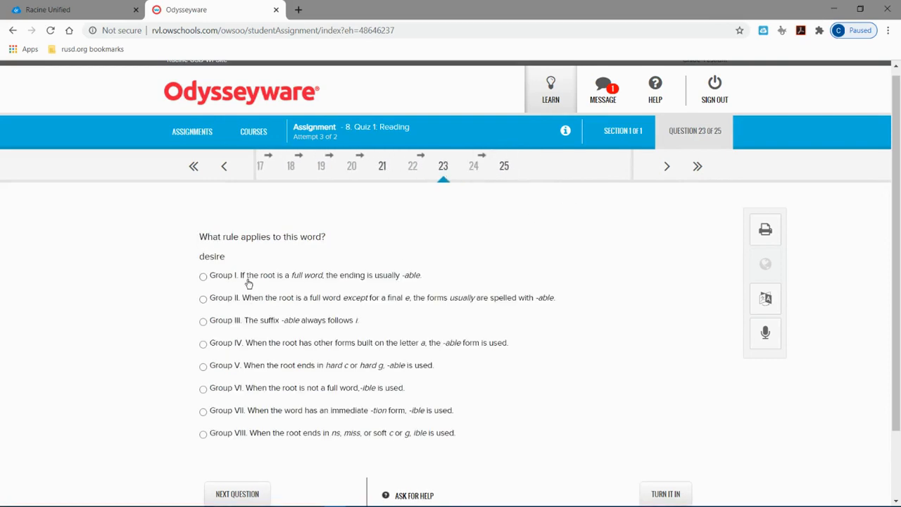
left_click(299, 298)
left_click(502, 167)
left_click(250, 277)
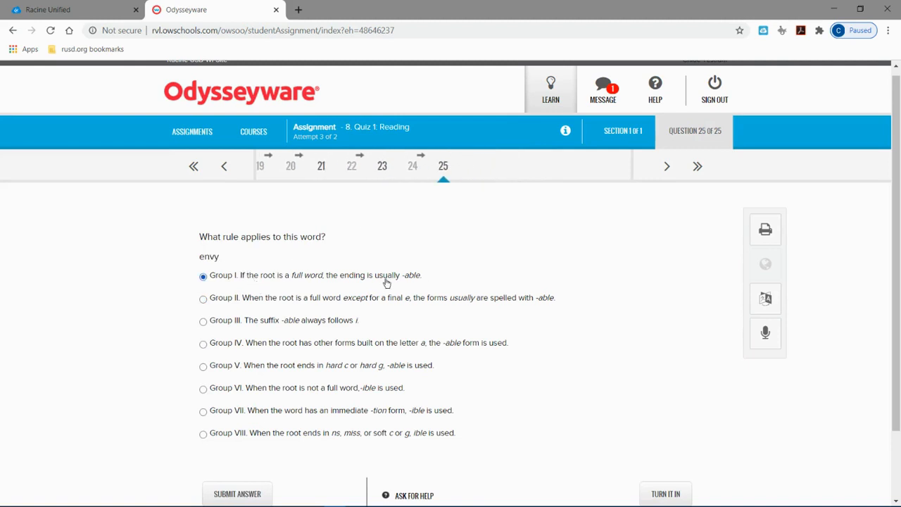
Step: Turn in Quiz 1: Reading and go back to the assignments list
scroll(590, 359, "down", 1)
scroll(590, 359, "up", 1)
left_click(681, 466)
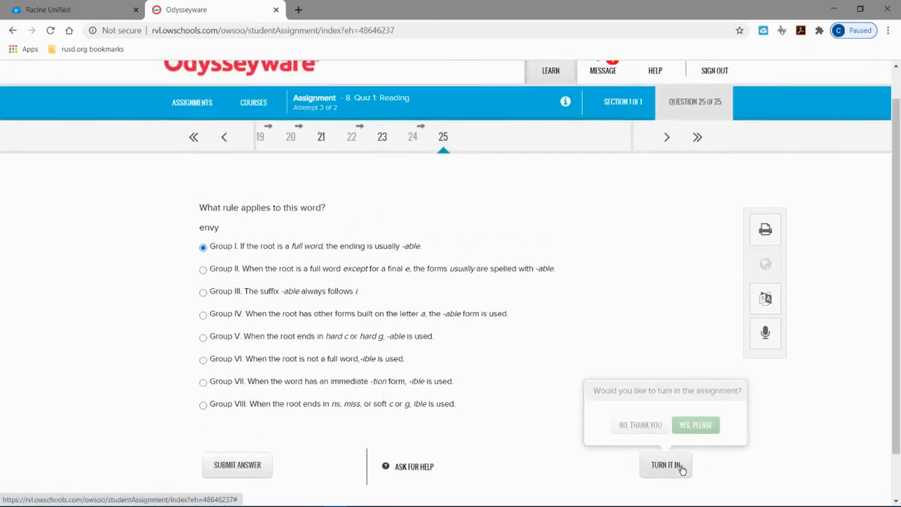
left_click(694, 425)
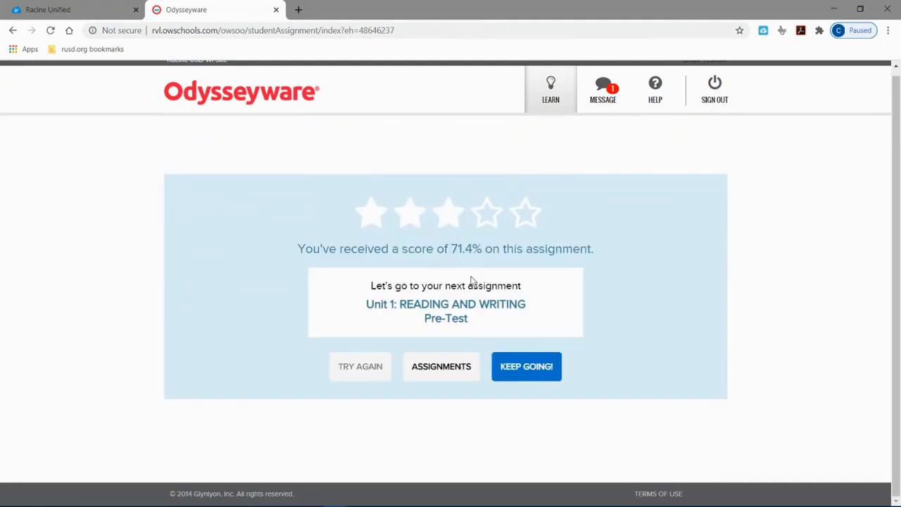
left_click(454, 371)
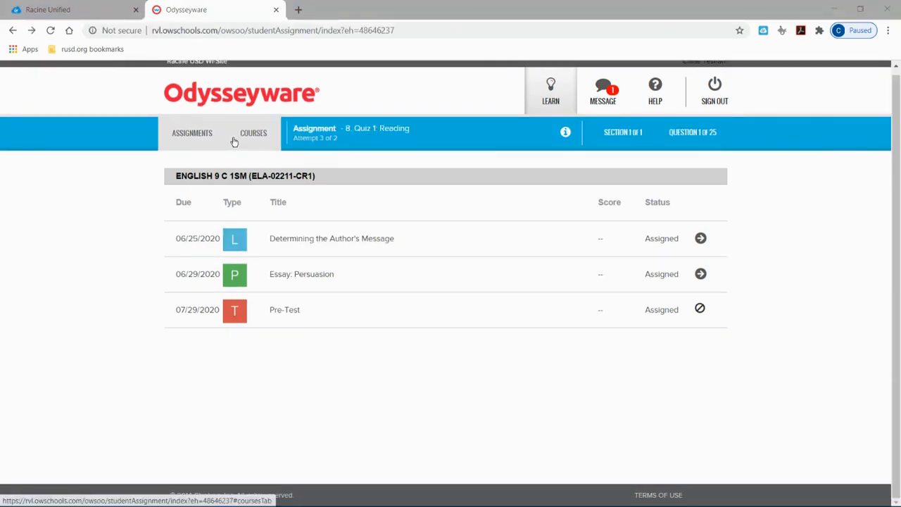
Step: Review the student's course scores, remaining assignments and pacing, and open the English 9 C 1SM unit list
left_click(245, 138)
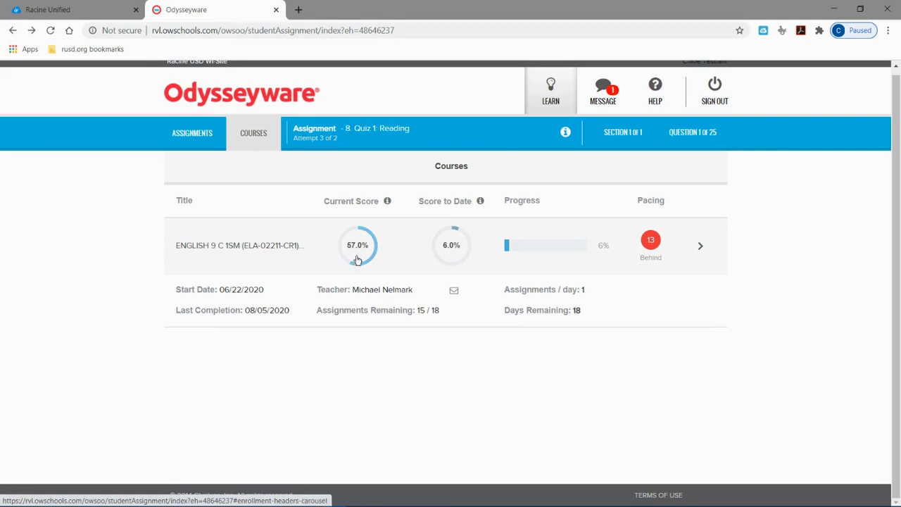
left_click_drag(441, 311, 318, 313)
left_click(319, 313)
left_click(698, 246)
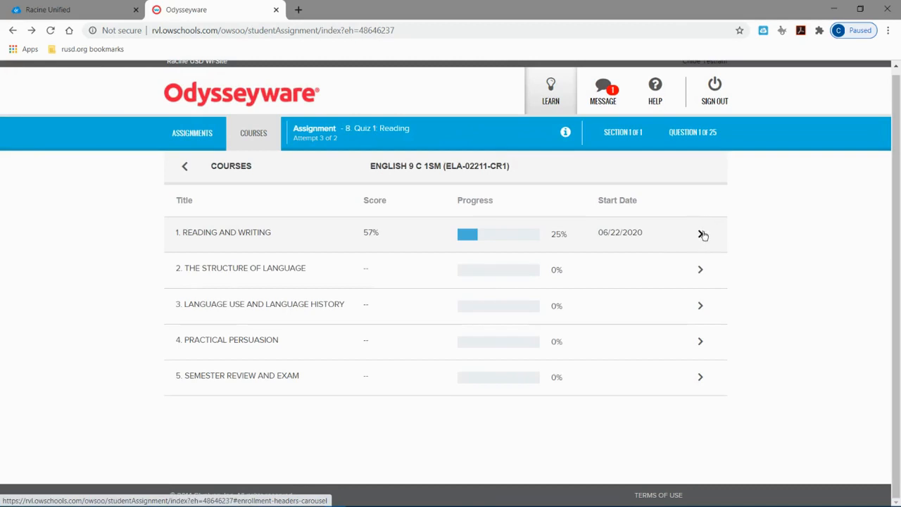
Step: Open the Reading and Writing unit and examine its assignments' dates, scores and statuses
left_click(703, 234)
scroll(658, 259, "down", 3)
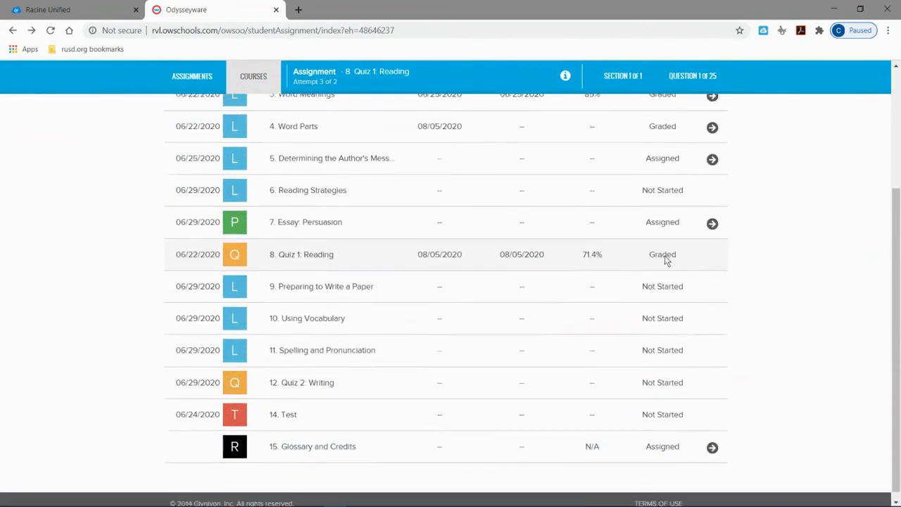
scroll(644, 255, "up", 3)
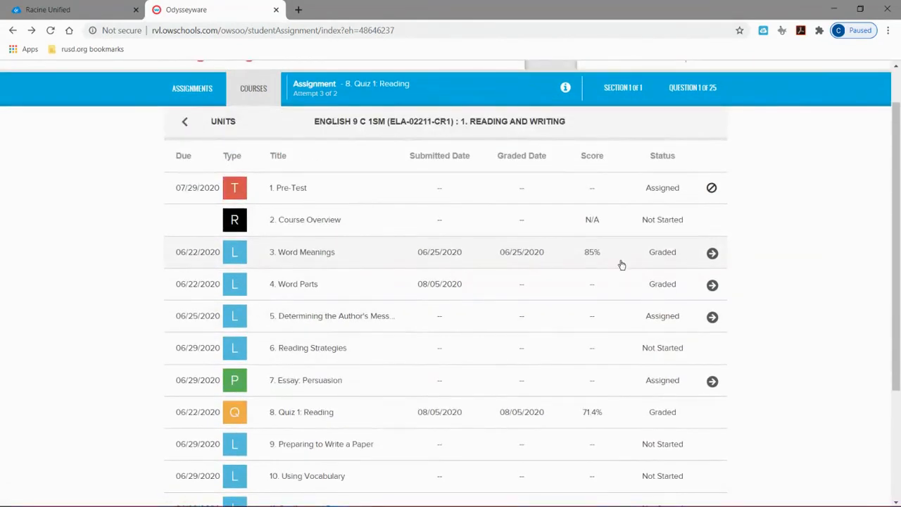
scroll(621, 264, "down", 5)
scroll(620, 267, "up", 2)
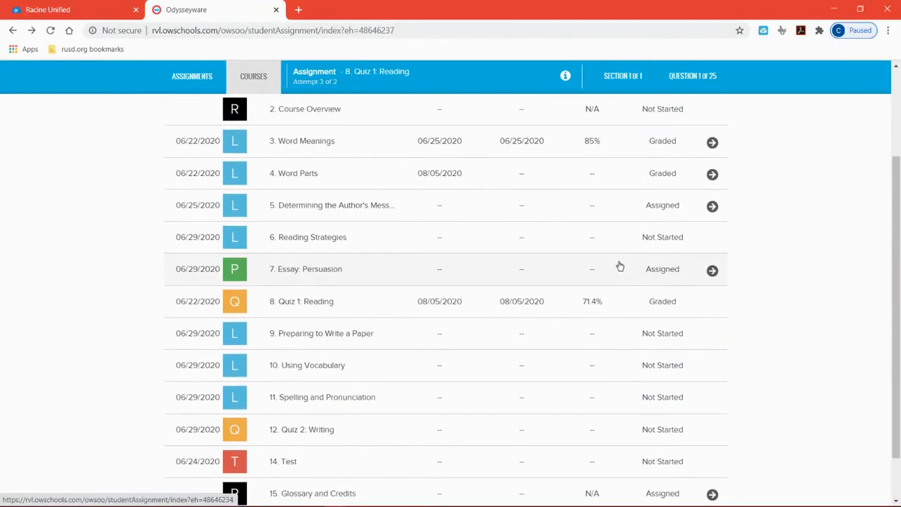
scroll(621, 270, "down", 2)
scroll(535, 348, "up", 3)
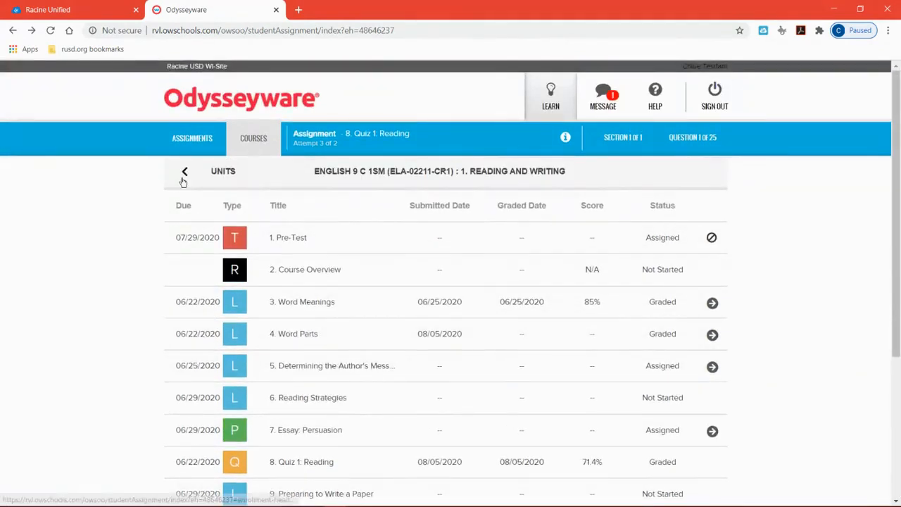
Step: Check the assignments in The Structure of Language unit and return to the course's unit list
left_click(184, 173)
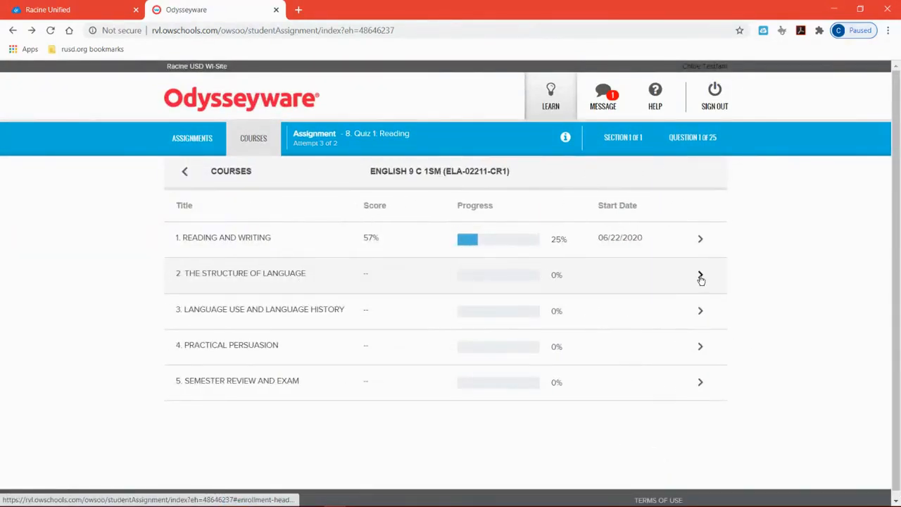
left_click(700, 276)
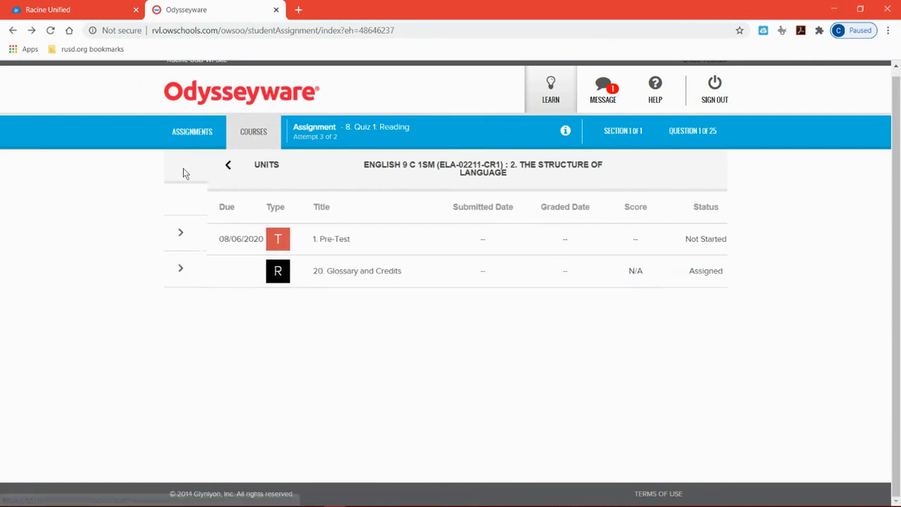
left_click(183, 168)
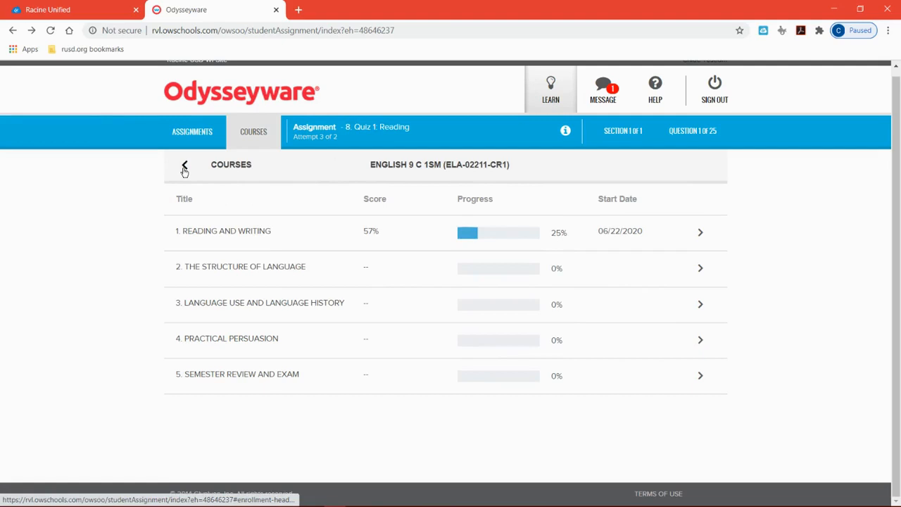